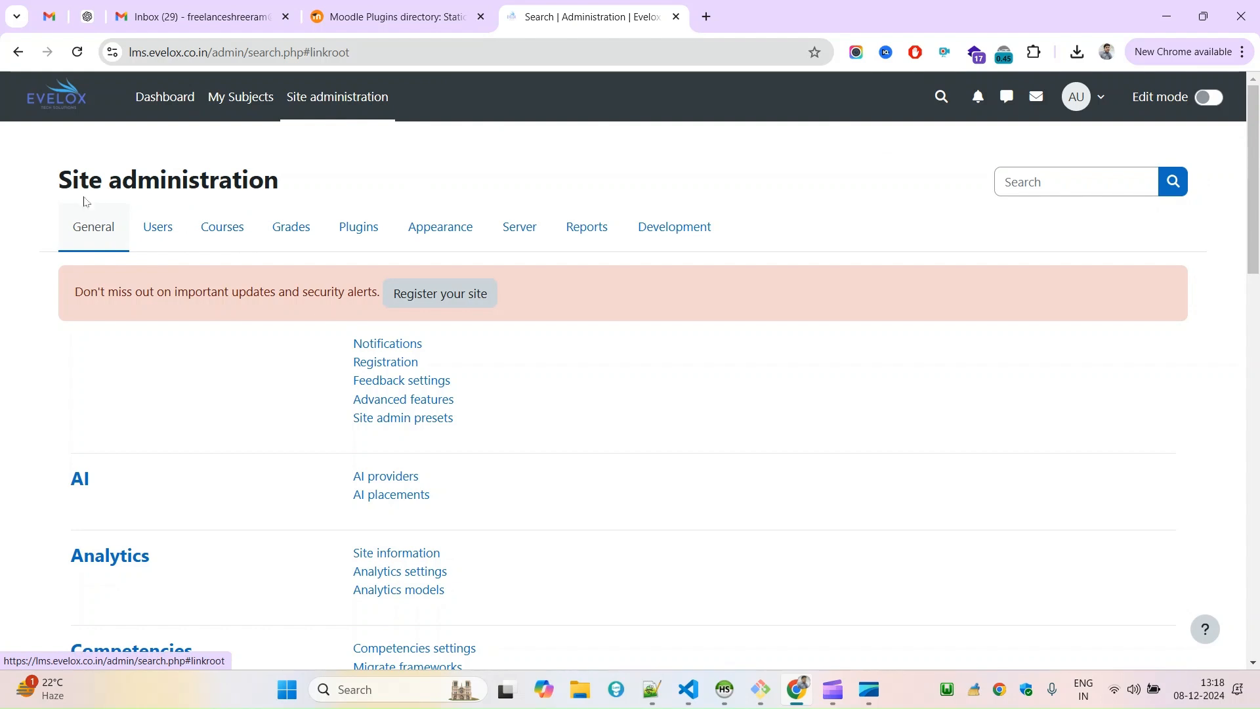
# Open the Static Pages category from the General section of Site administration.
pyautogui.moveTo(49, 223); pyautogui.dragTo(131, 232)
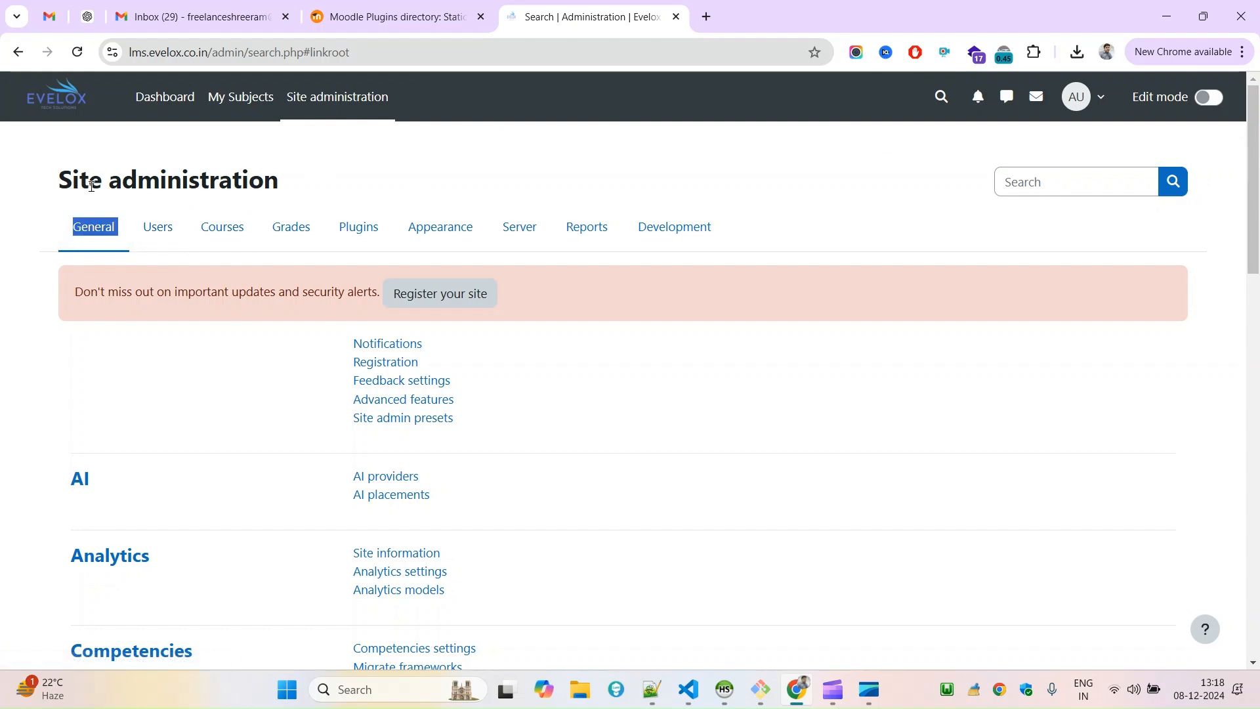
pyautogui.click(65, 116)
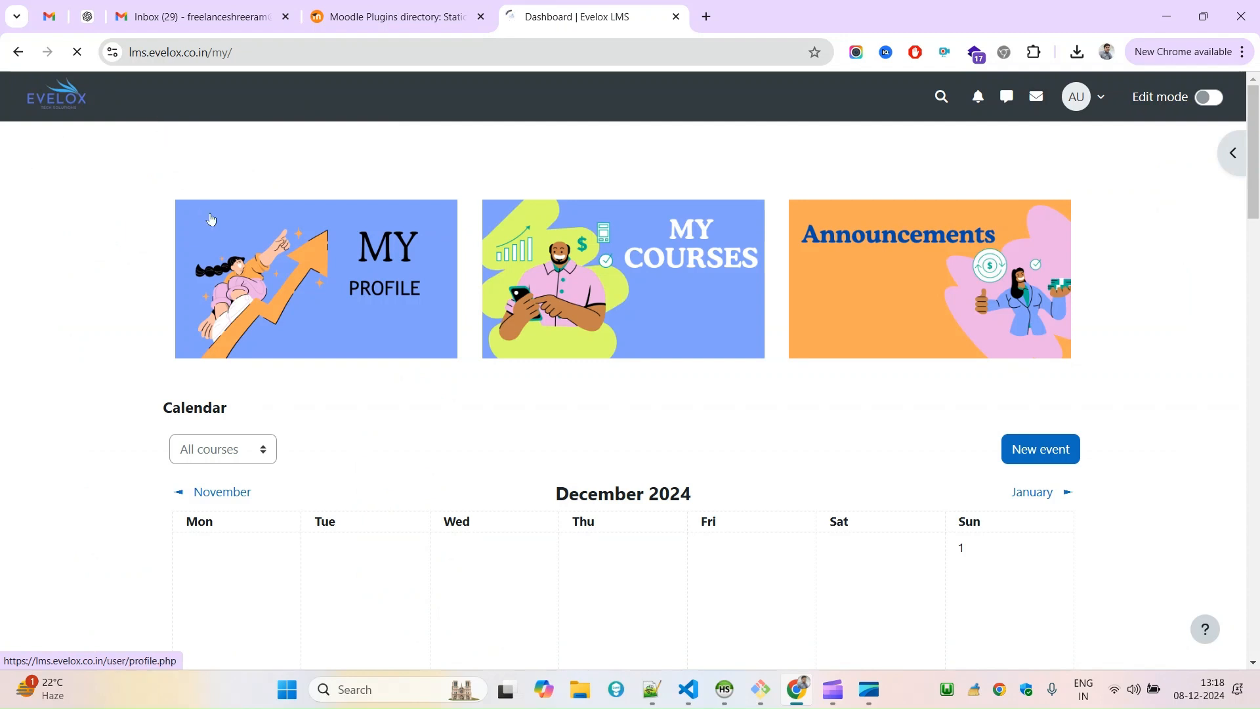
pyautogui.click(326, 107)
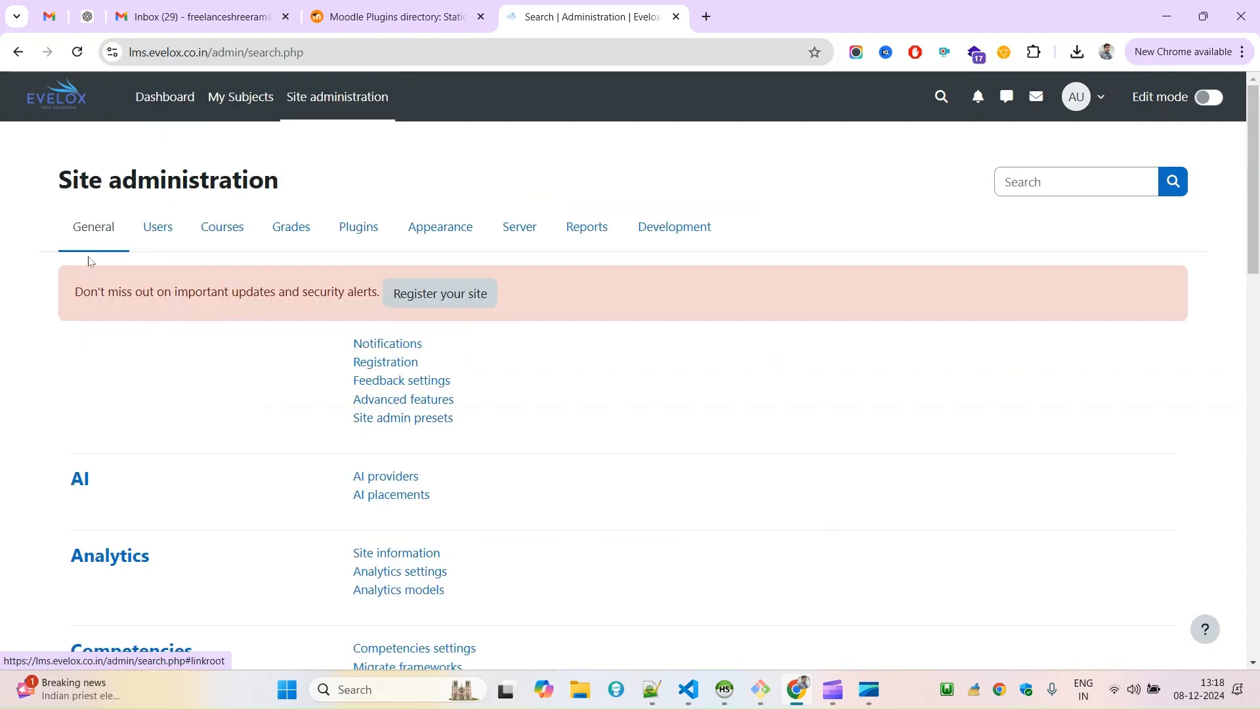
pyautogui.moveTo(43, 231); pyautogui.dragTo(105, 287)
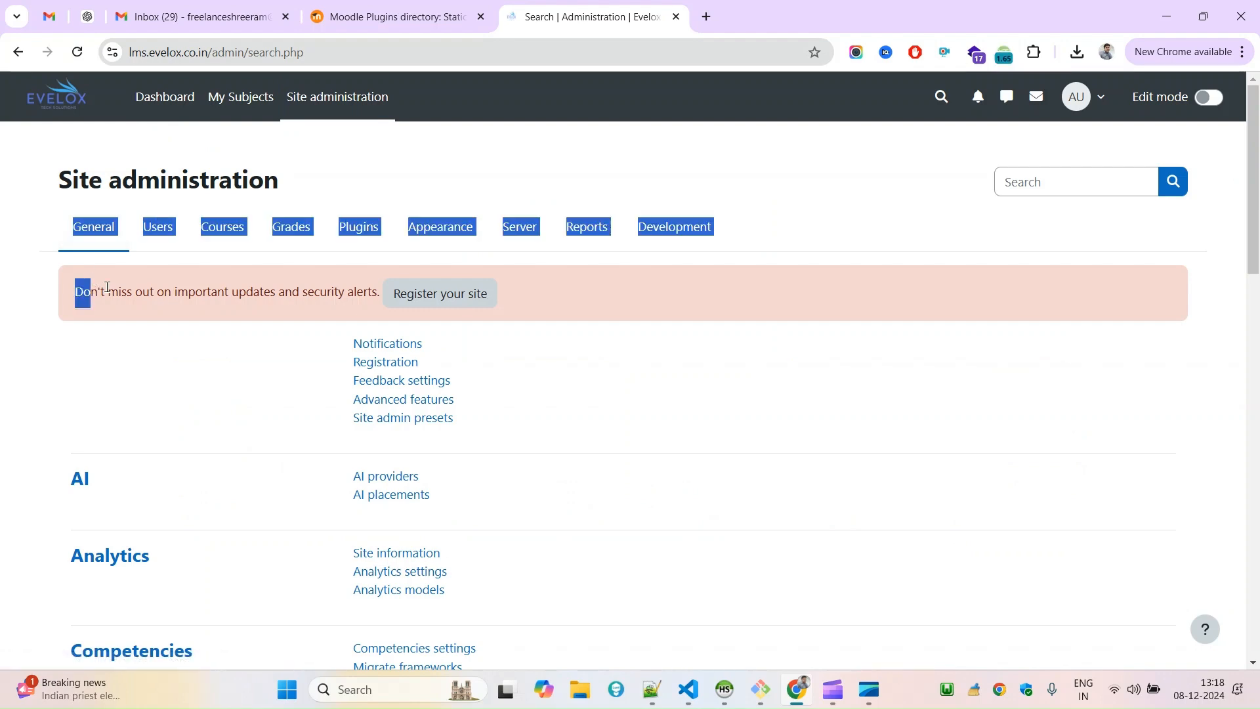
pyautogui.click(106, 286)
pyautogui.moveTo(1259, 164); pyautogui.dragTo(1259, 601)
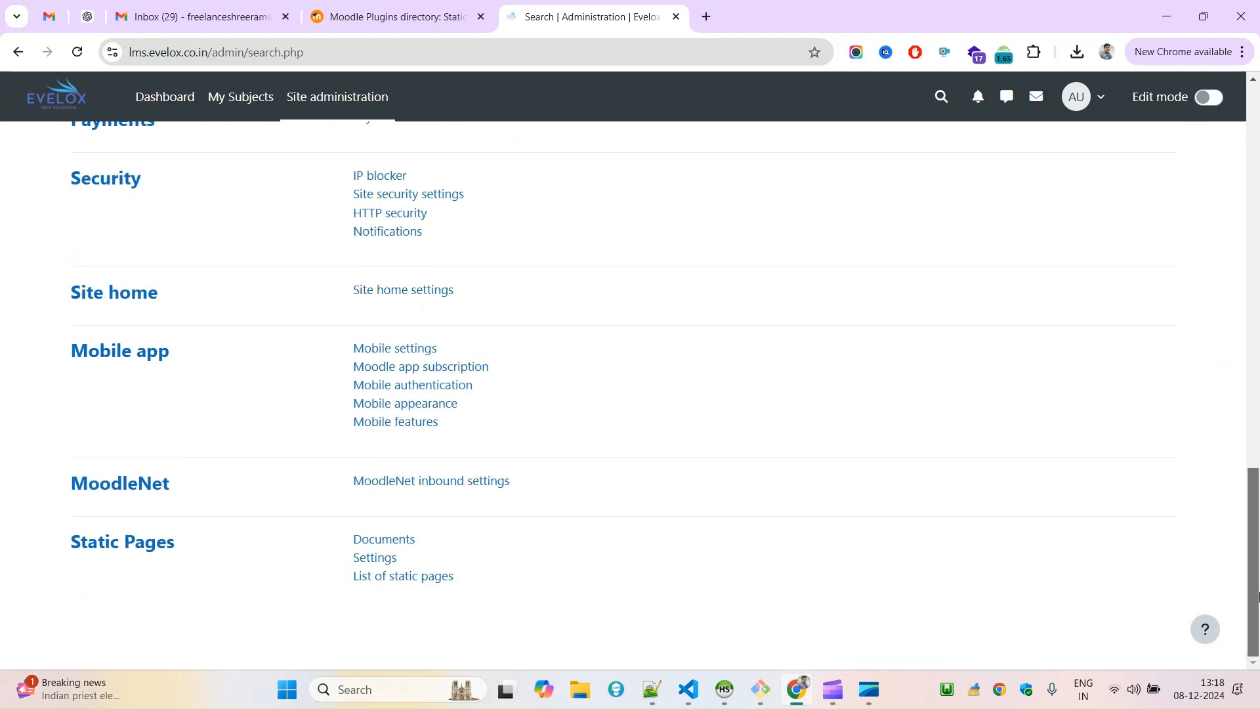
pyautogui.moveTo(38, 546); pyautogui.dragTo(202, 562)
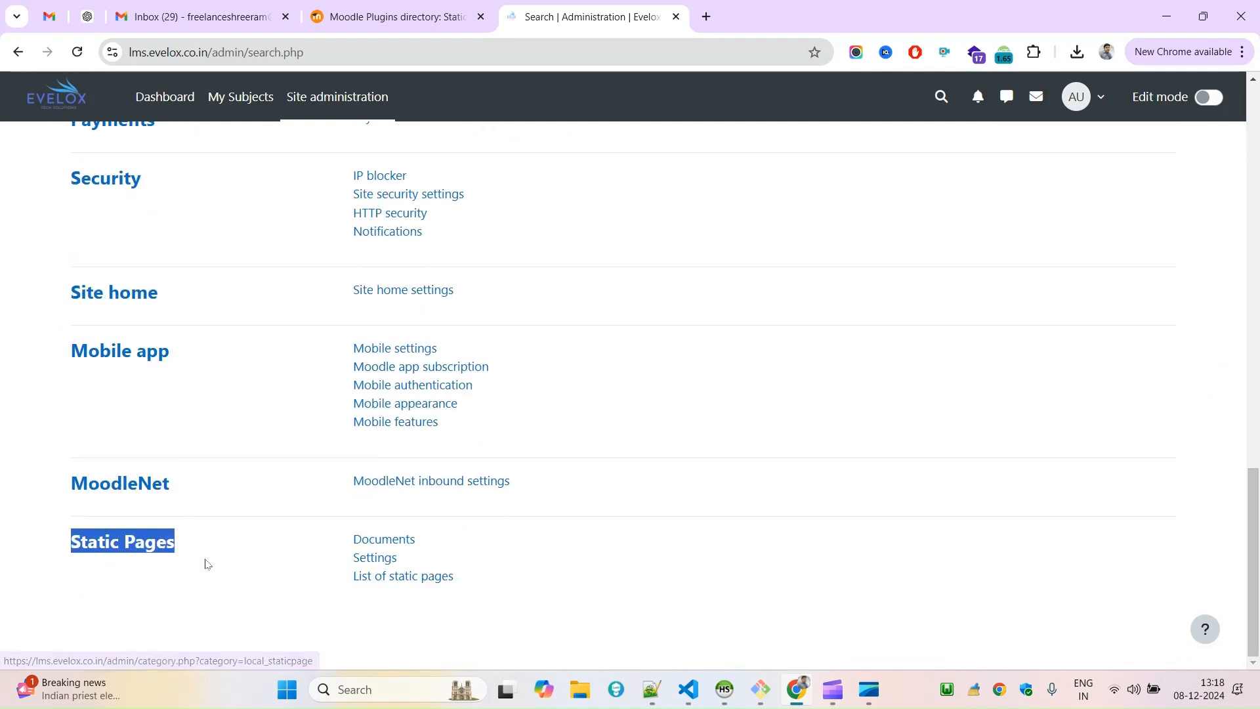
pyautogui.click(226, 599)
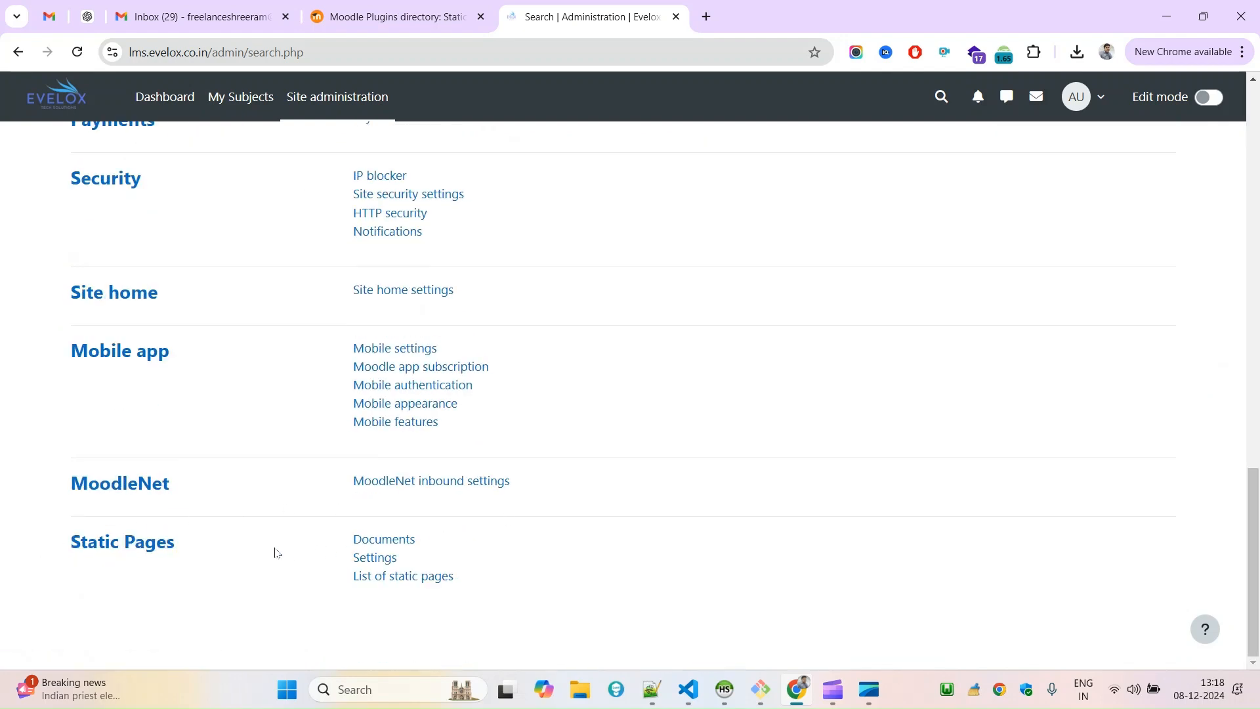
pyautogui.click(109, 546)
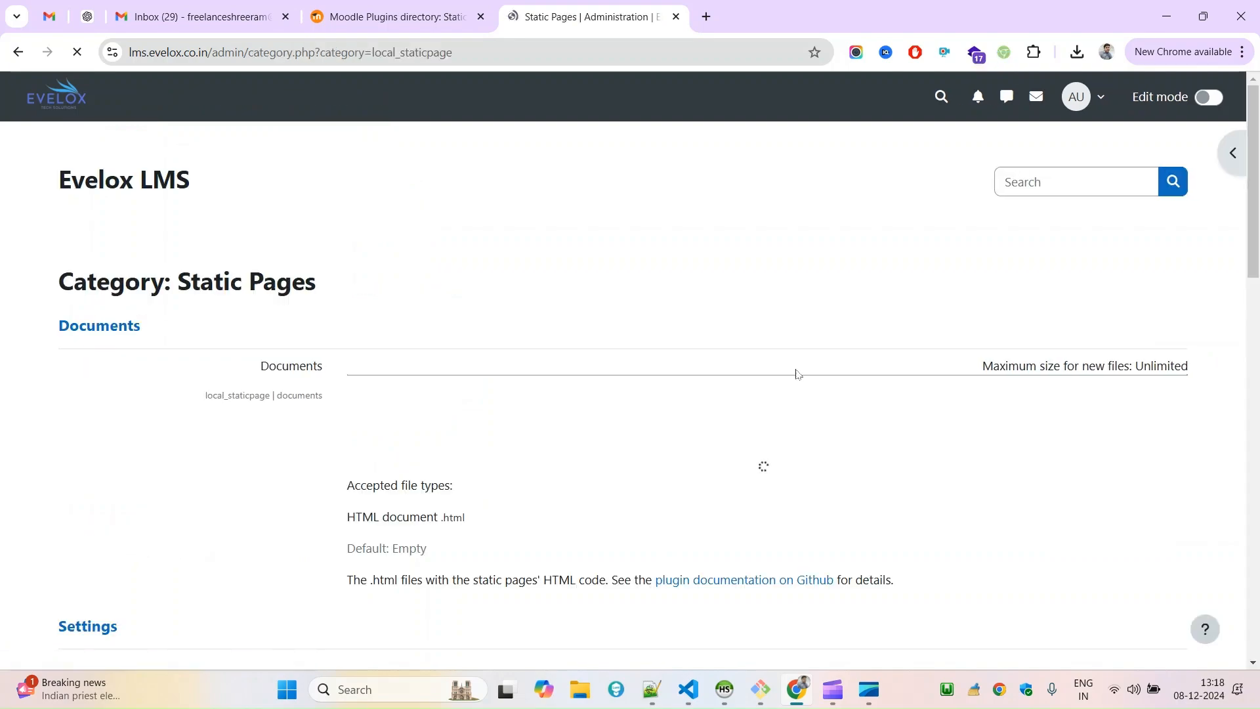
# Examine the Documents upload area of the Static Pages settings and its accepted file types.
pyautogui.moveTo(1259, 210); pyautogui.dragTo(1259, 242)
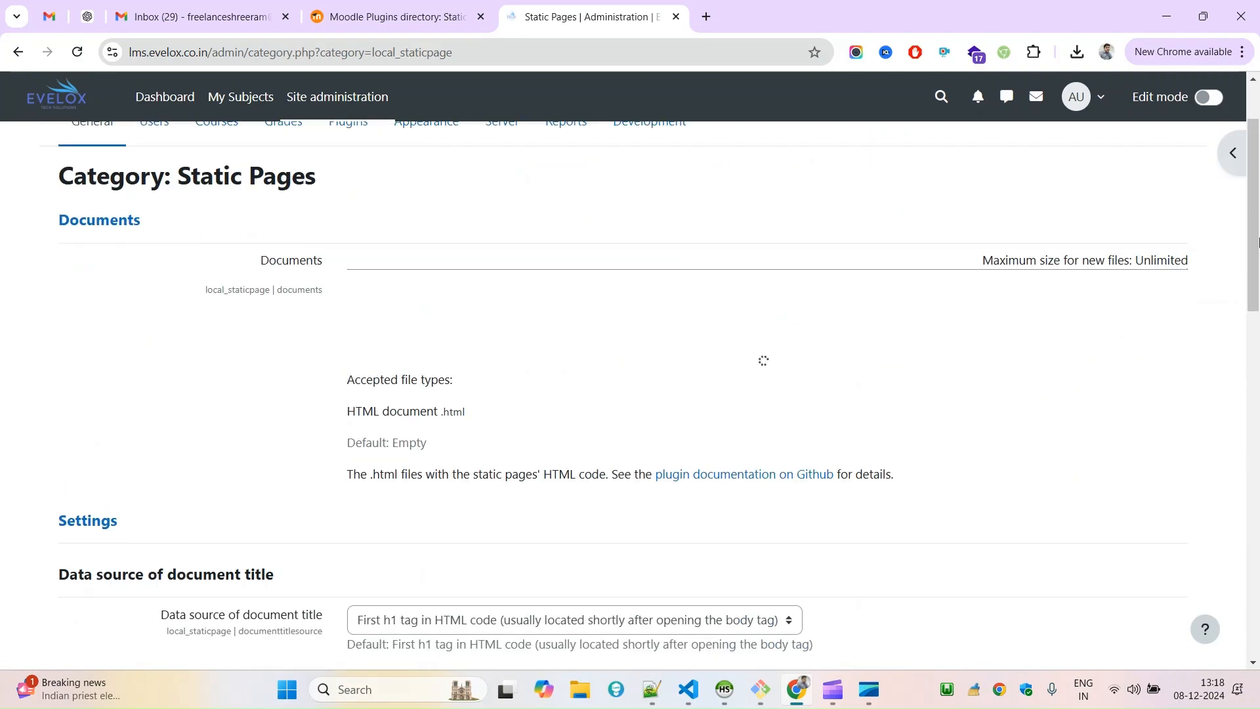
pyautogui.moveTo(124, 284); pyautogui.dragTo(355, 261)
pyautogui.click(496, 248)
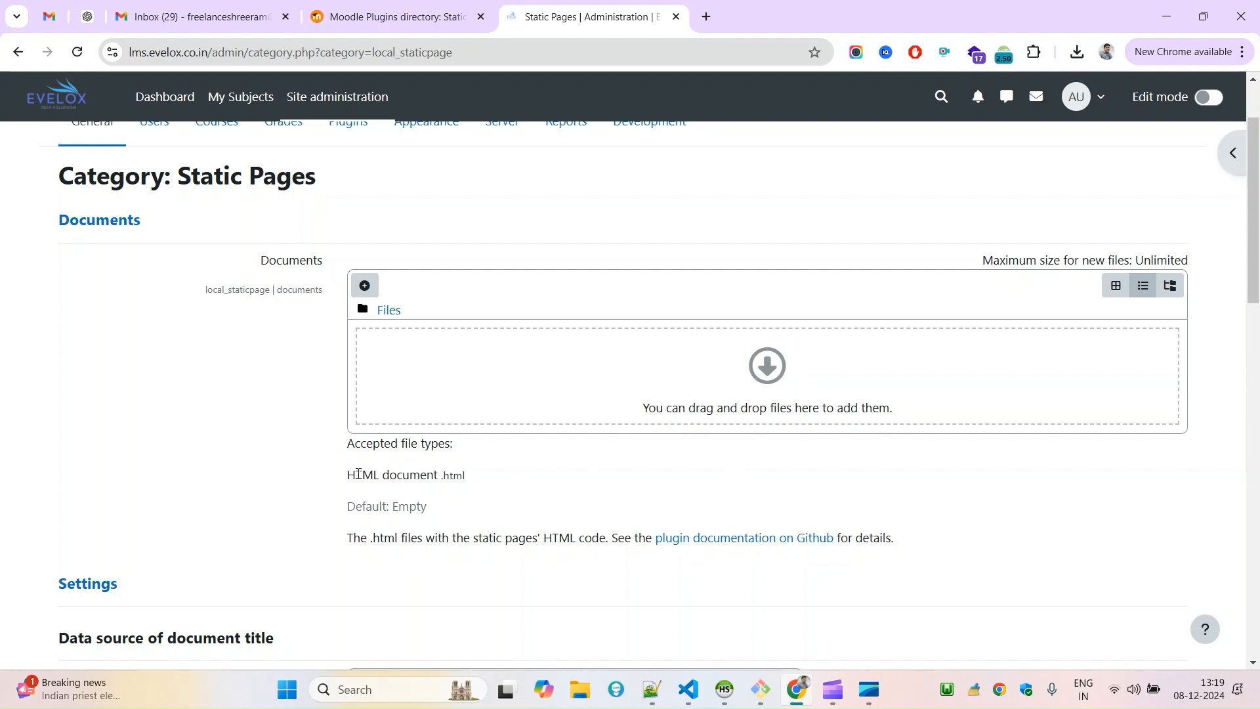
pyautogui.moveTo(348, 474); pyautogui.dragTo(408, 473)
pyautogui.doubleClick(458, 475)
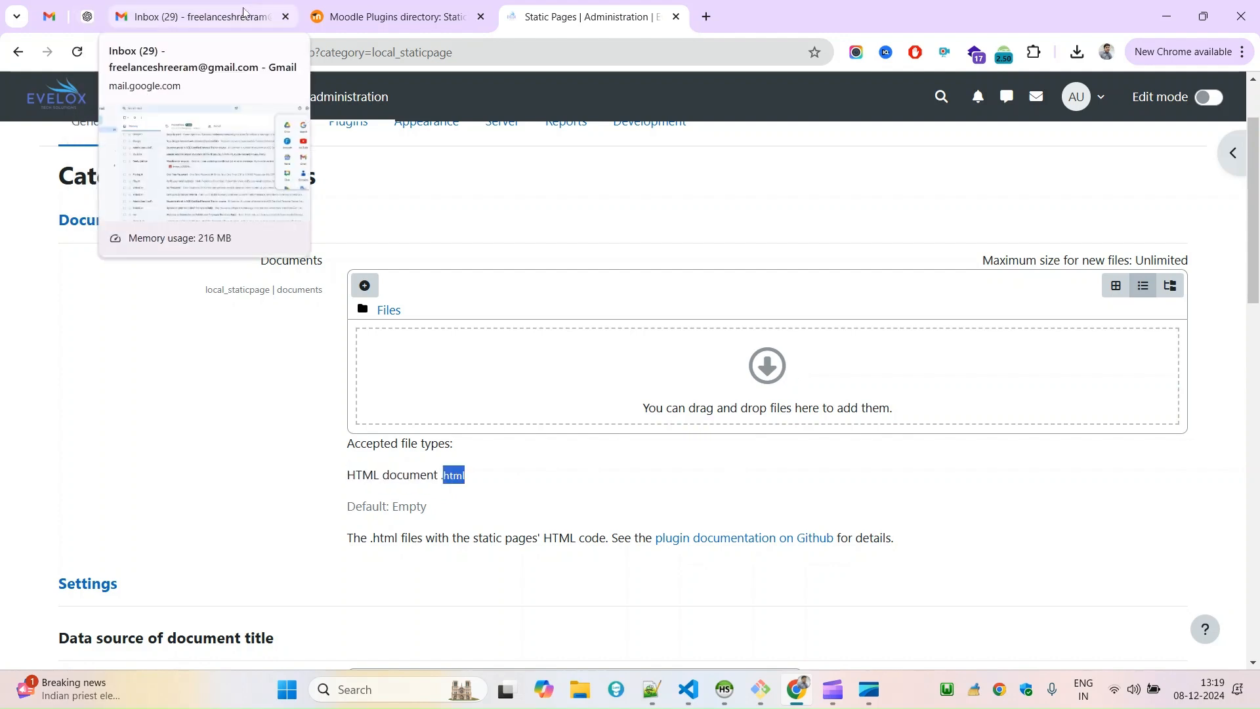
# Close the mail inbox page and send ChatGPT the prompt "Give me a simple html file with sample contact details.".
pyautogui.click(284, 15)
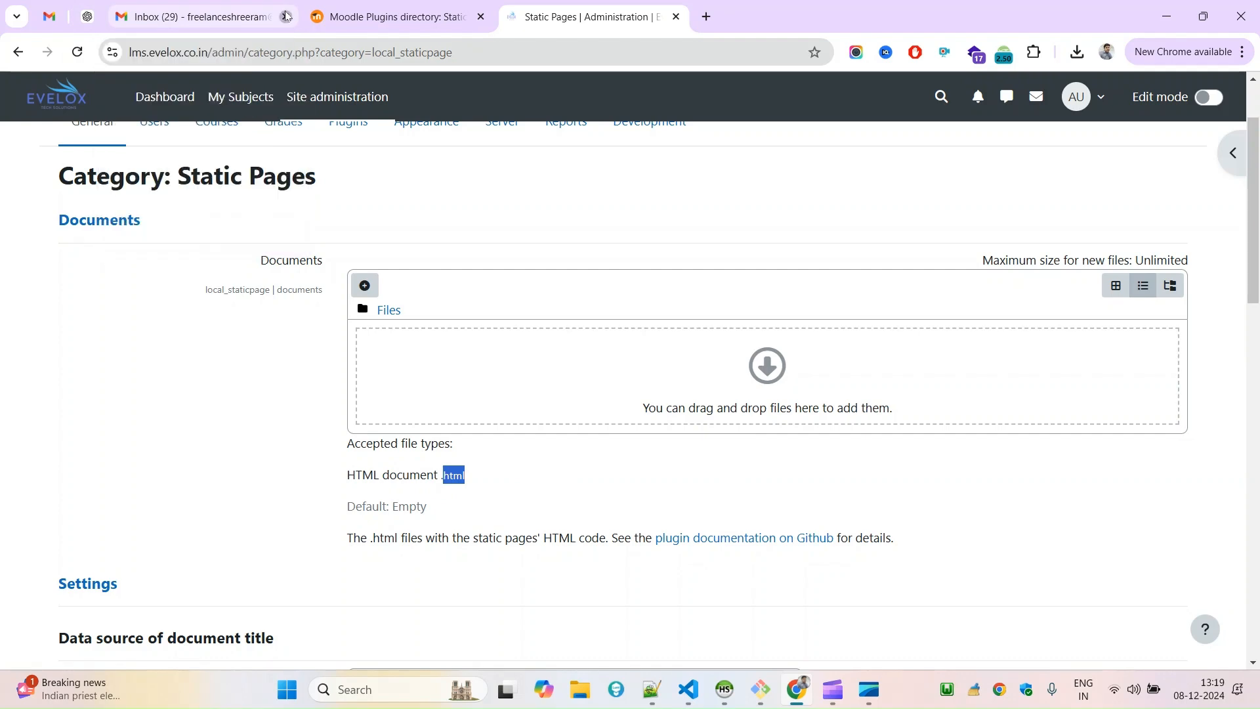
pyautogui.click(85, 16)
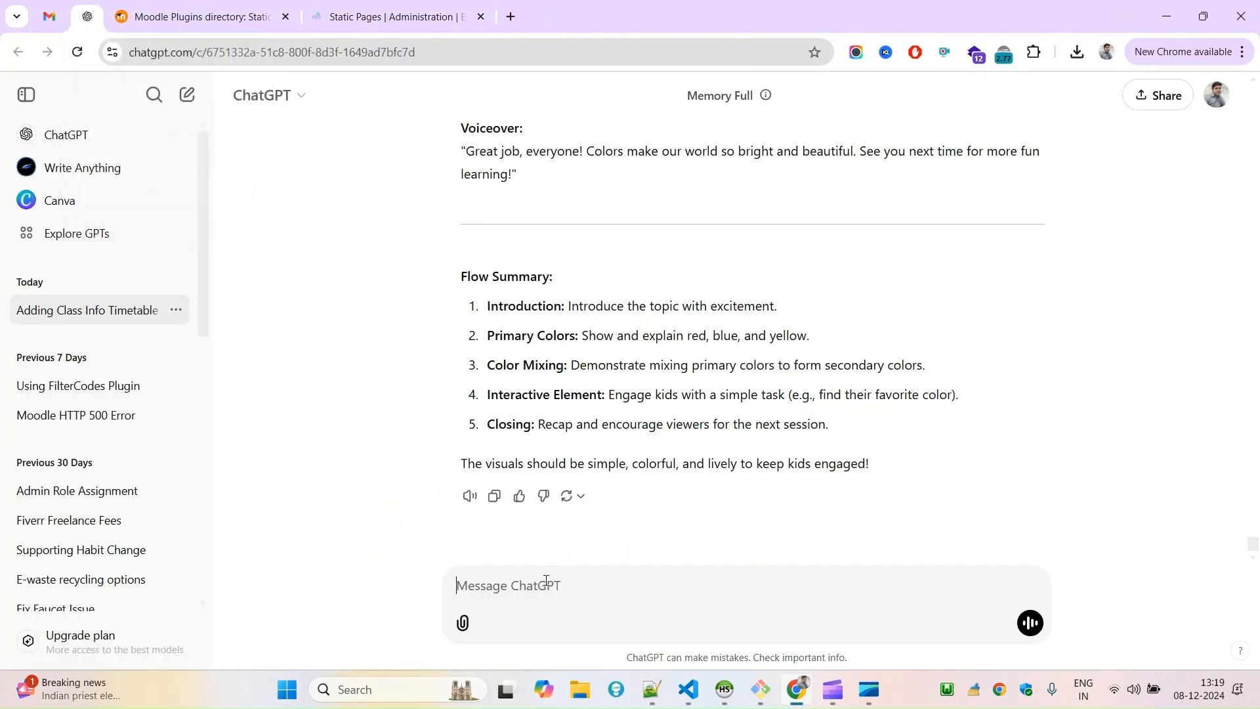
pyautogui.write('c')
pyautogui.press('BackSpace')
pyautogui.write('Give me a smiple html file')
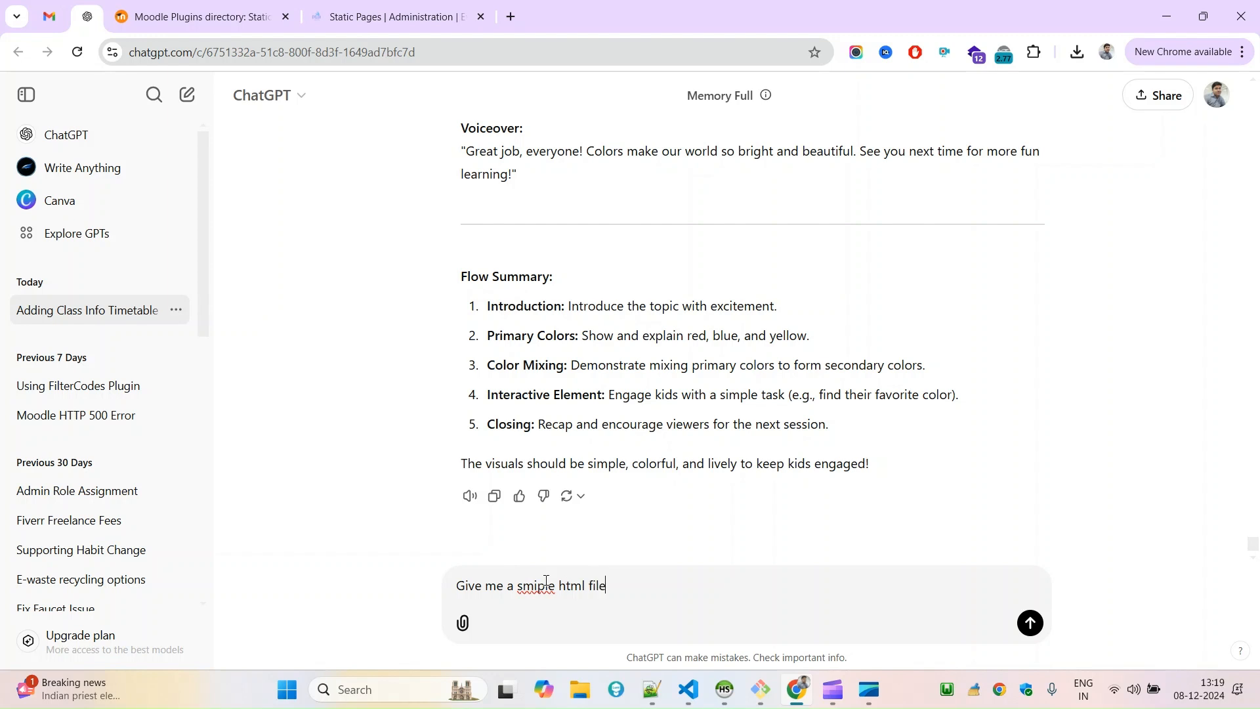
pyautogui.write(' with sample contact details.')
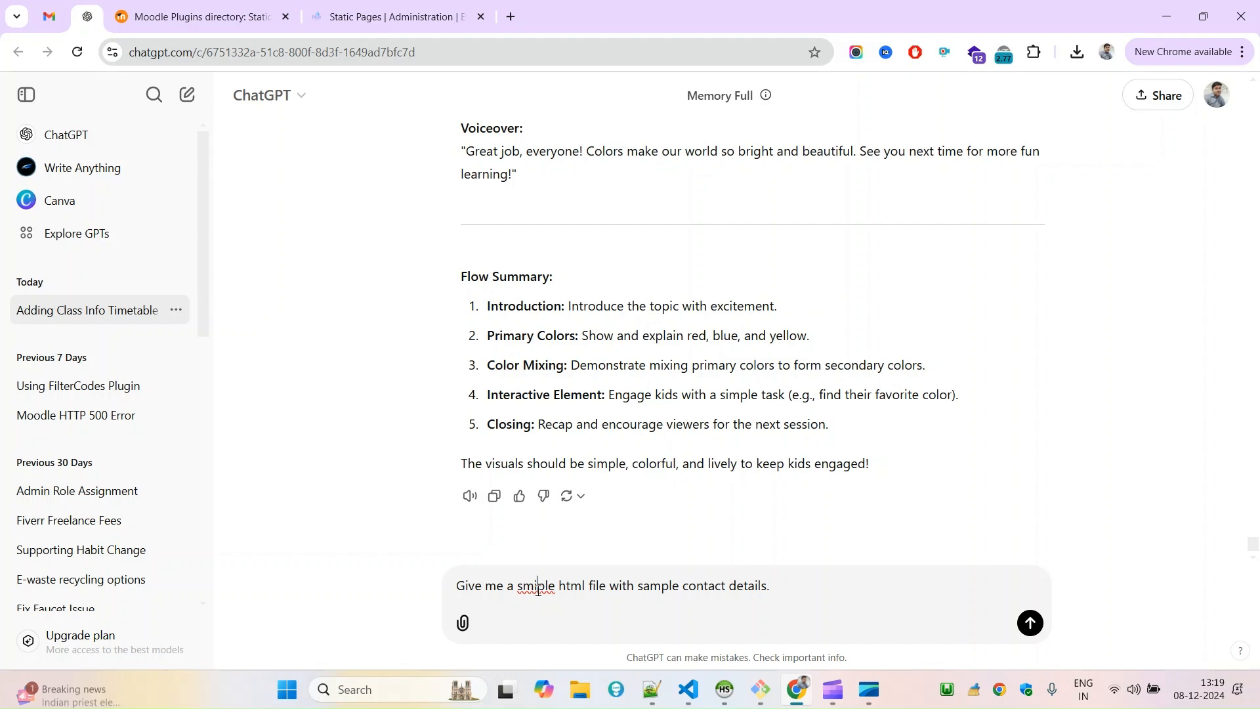
pyautogui.rightClick(547, 597)
pyautogui.click(617, 164)
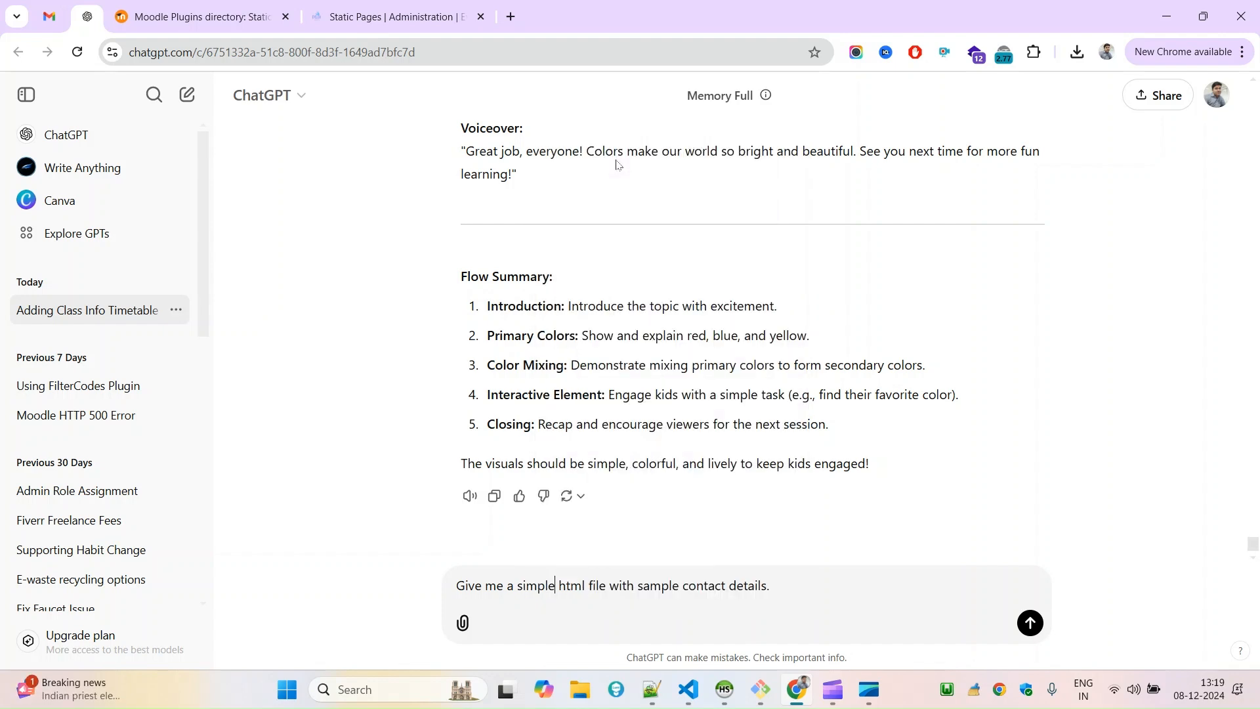
pyautogui.press('Return')
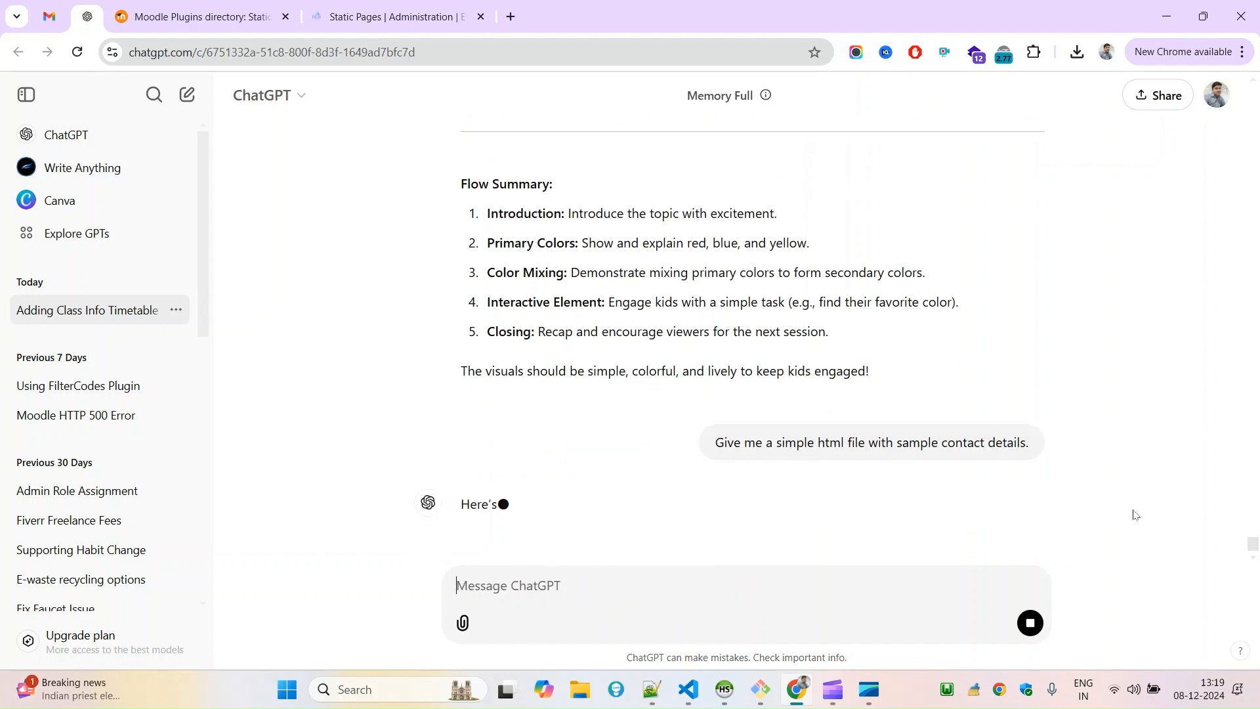
# Copy the generated HTML code from ChatGPT into a new empty document in Notepad++.
pyautogui.moveTo(660, 686)
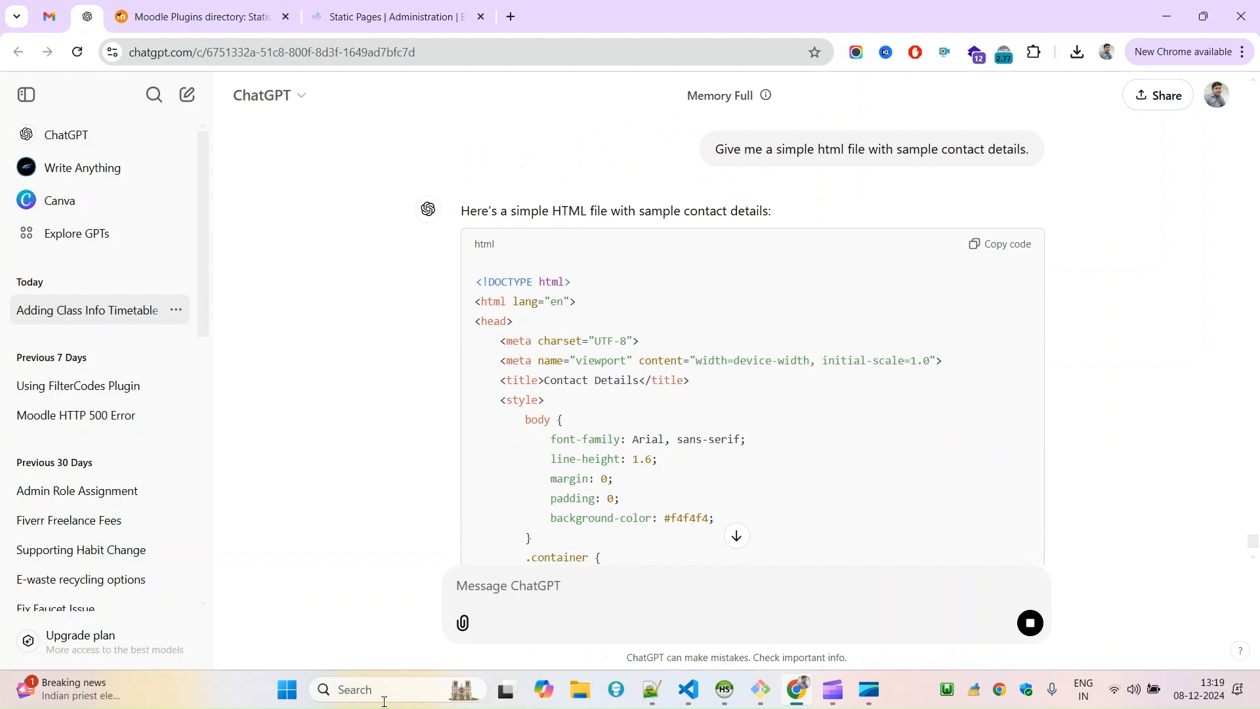
pyautogui.click(651, 690)
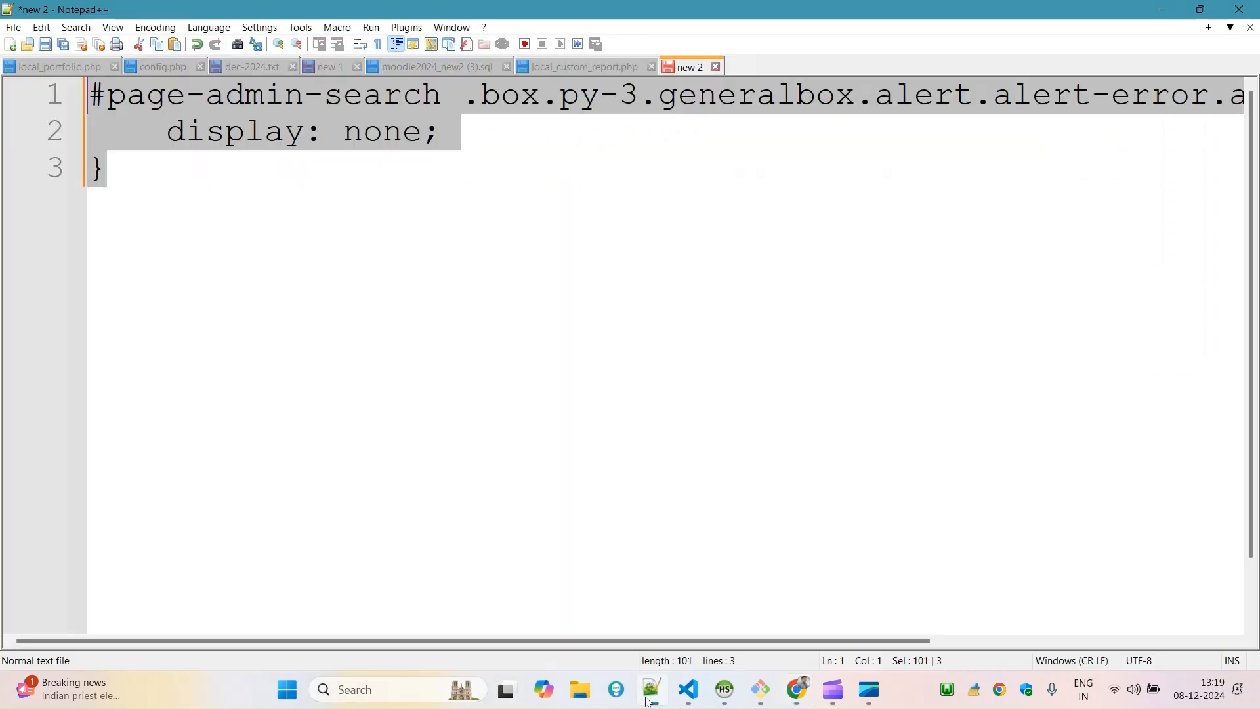
pyautogui.doubleClick(755, 69)
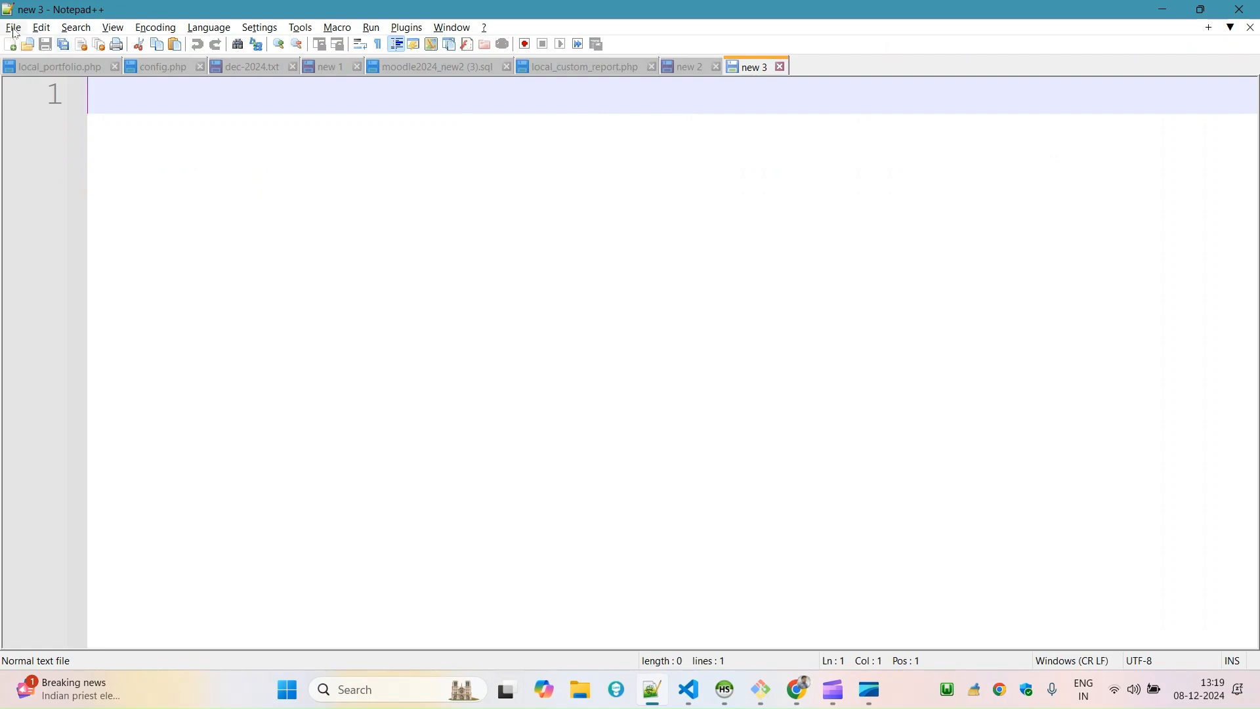
pyautogui.click(798, 689)
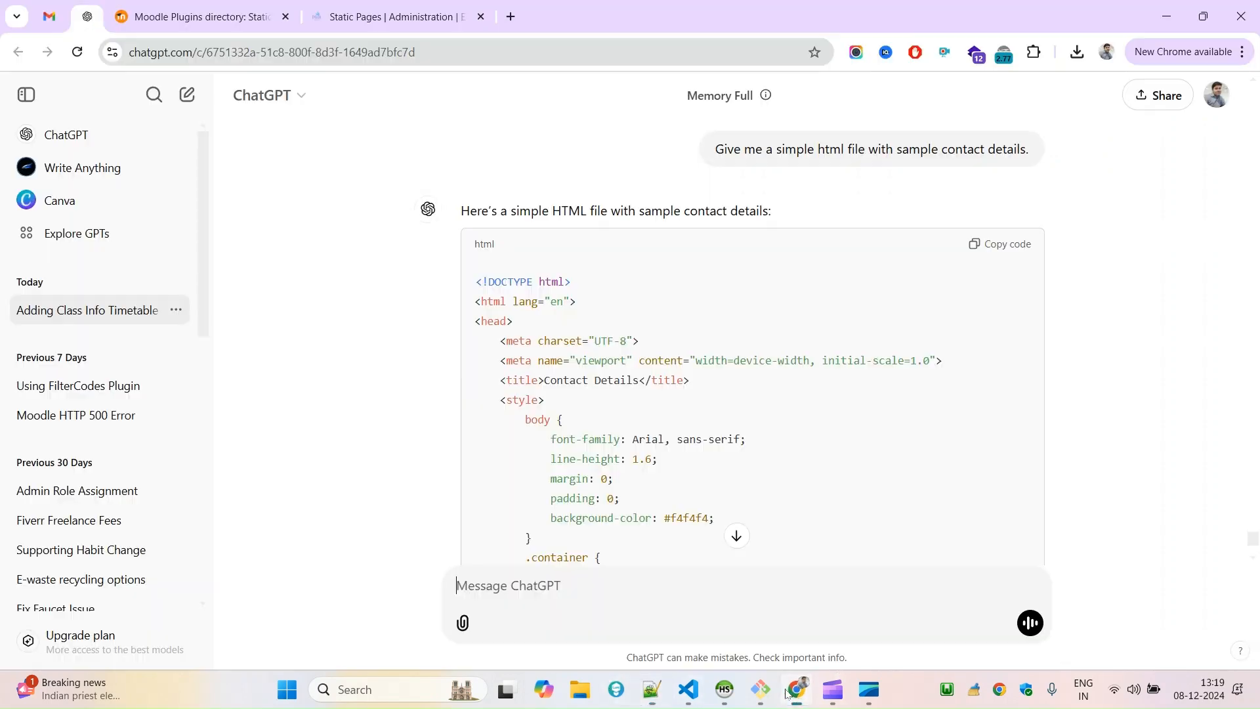
pyautogui.click(990, 247)
pyautogui.click(652, 689)
pyautogui.hotkey('ctrl', 'v')
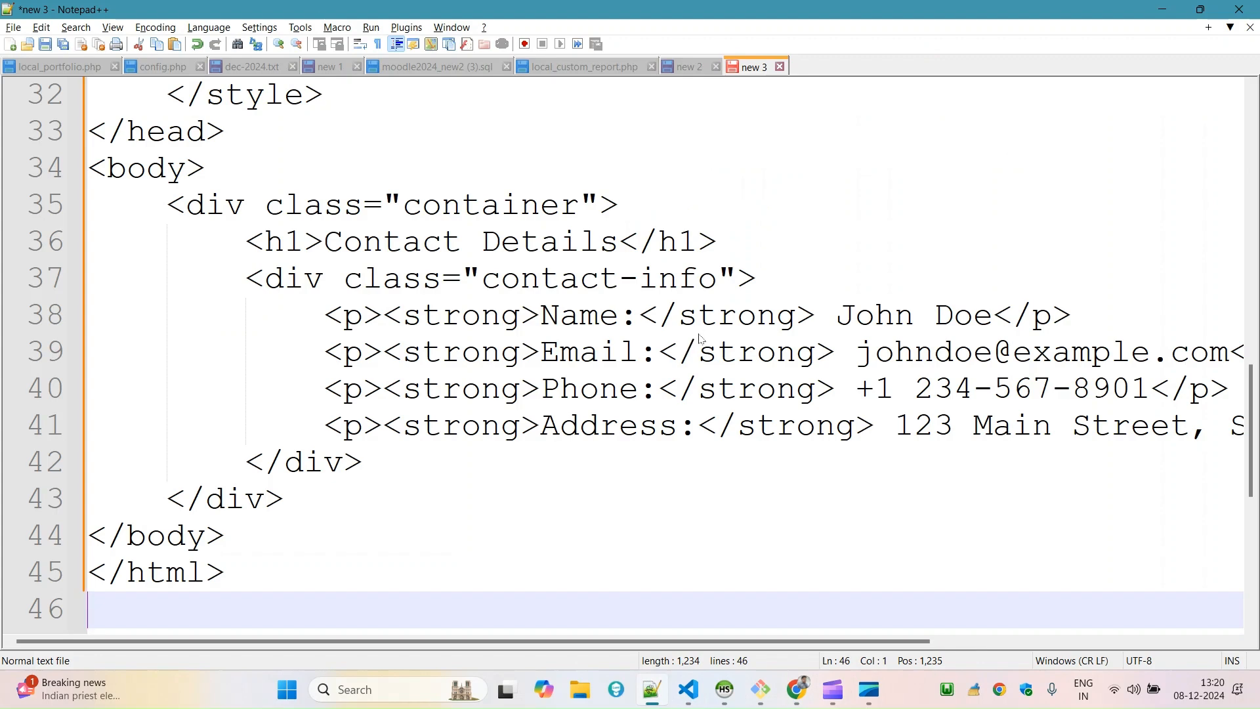
# Save the HTML document in the Downloads folder as sample.html, with the file name enclosed in double quotation marks.
pyautogui.hotkey('ctrl', 's')
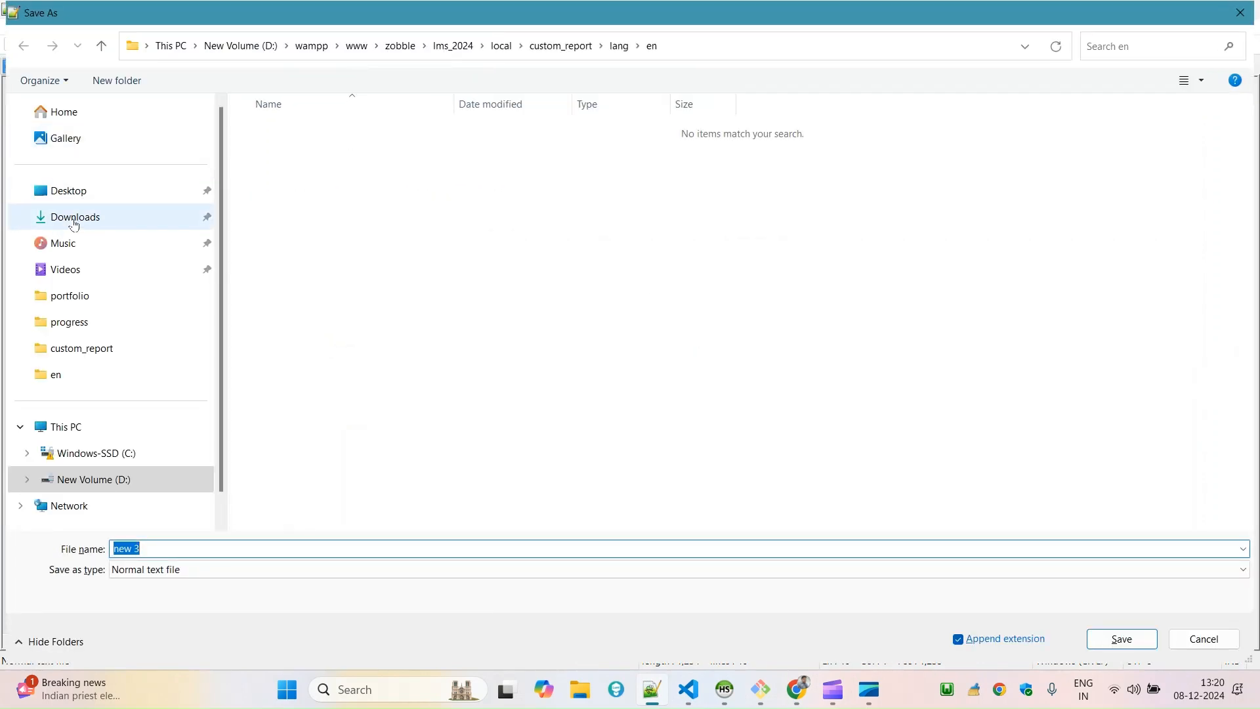
pyautogui.click(73, 217)
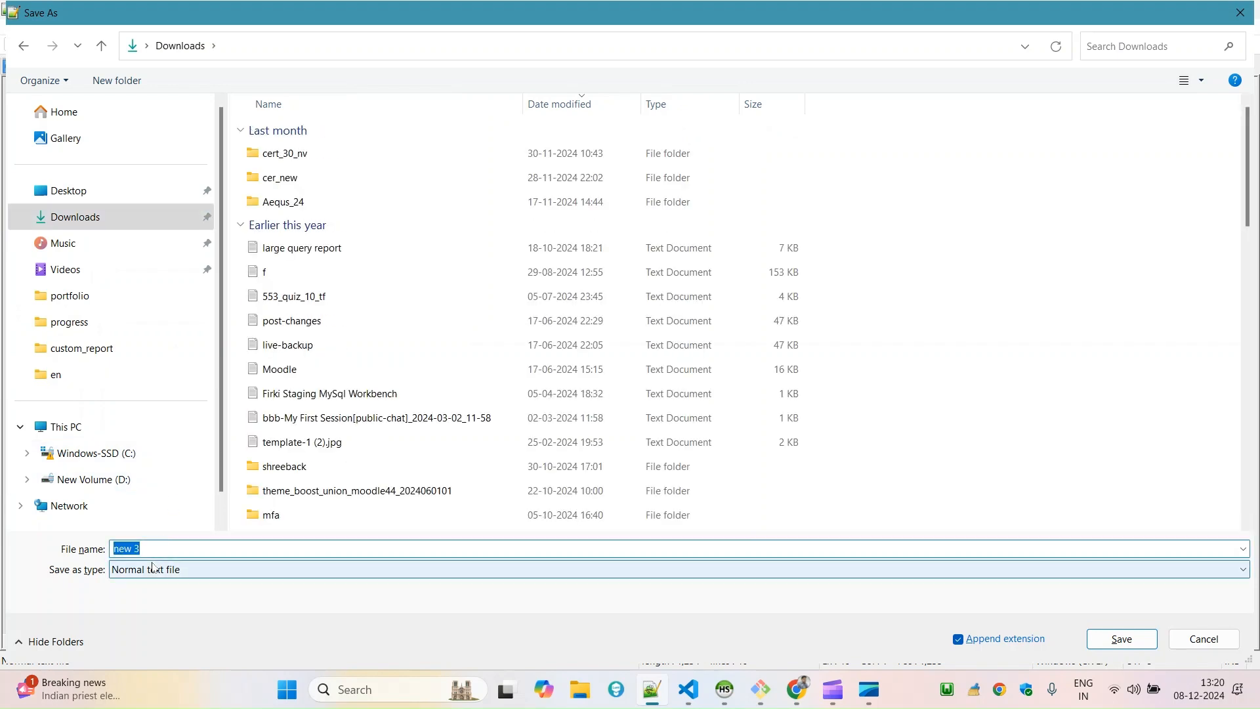
pyautogui.write('sample')
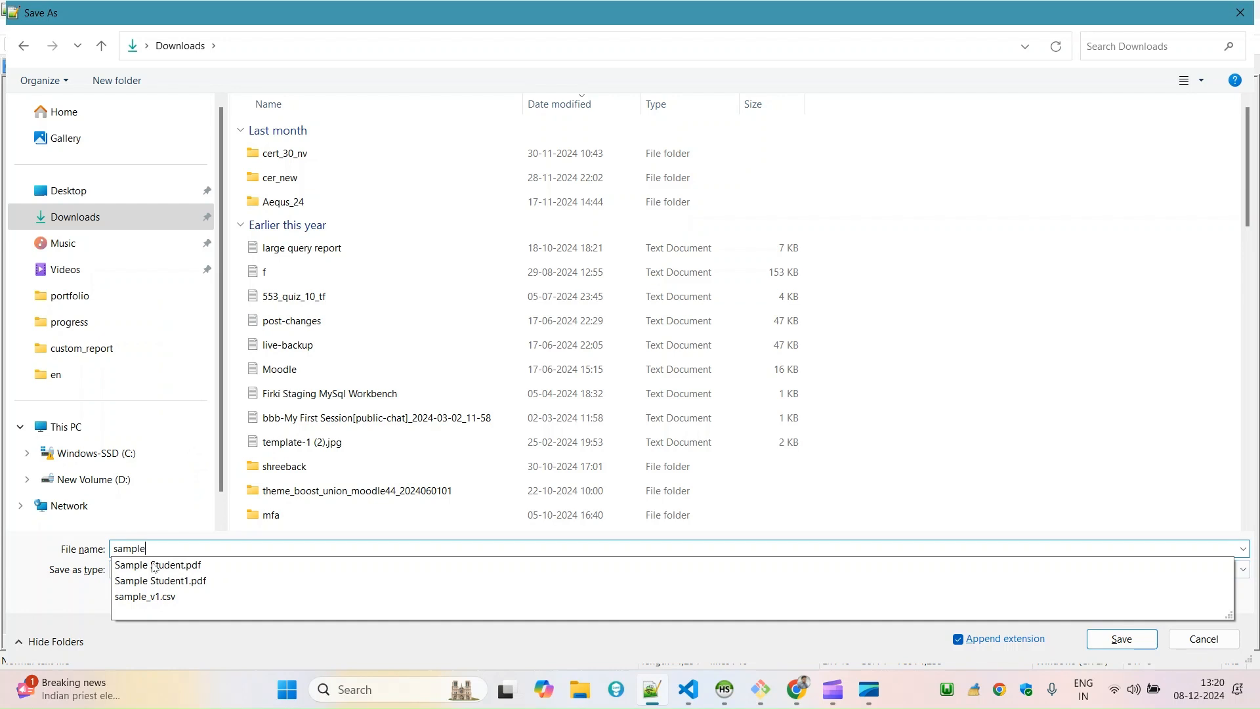
pyautogui.write('.html')
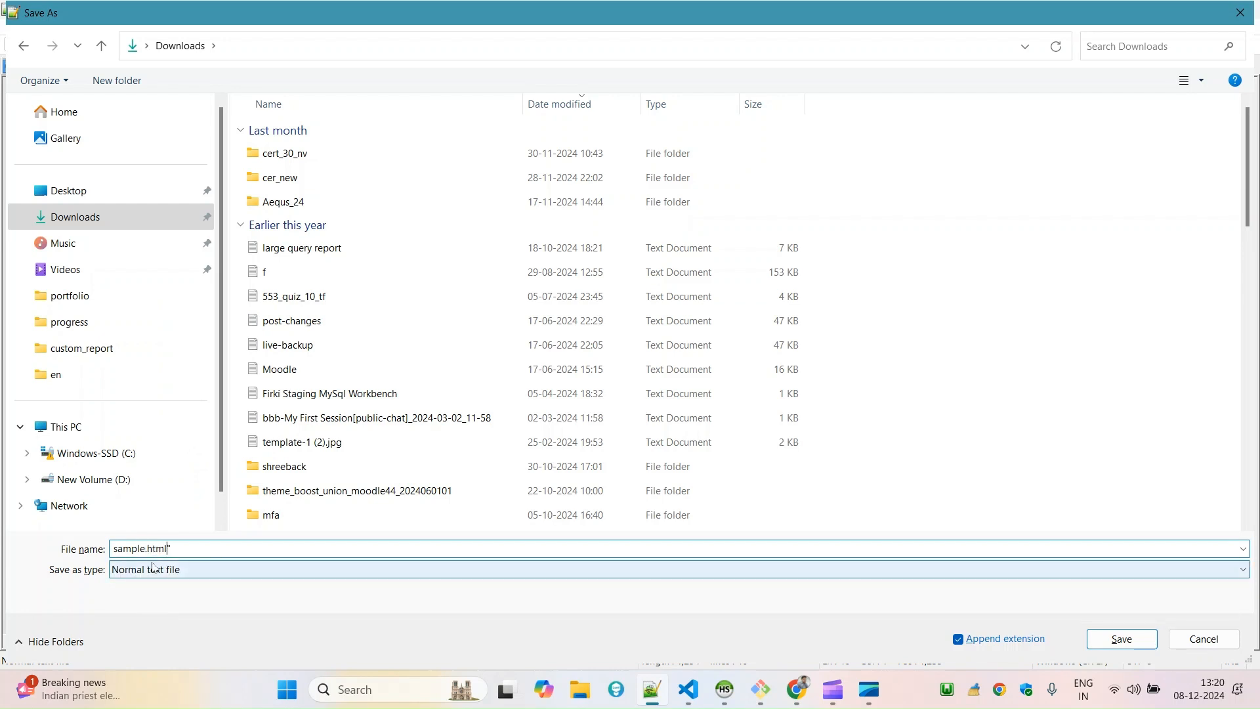
pyautogui.write('"')
pyautogui.press('Home')
pyautogui.write('"')
pyautogui.click(1113, 645)
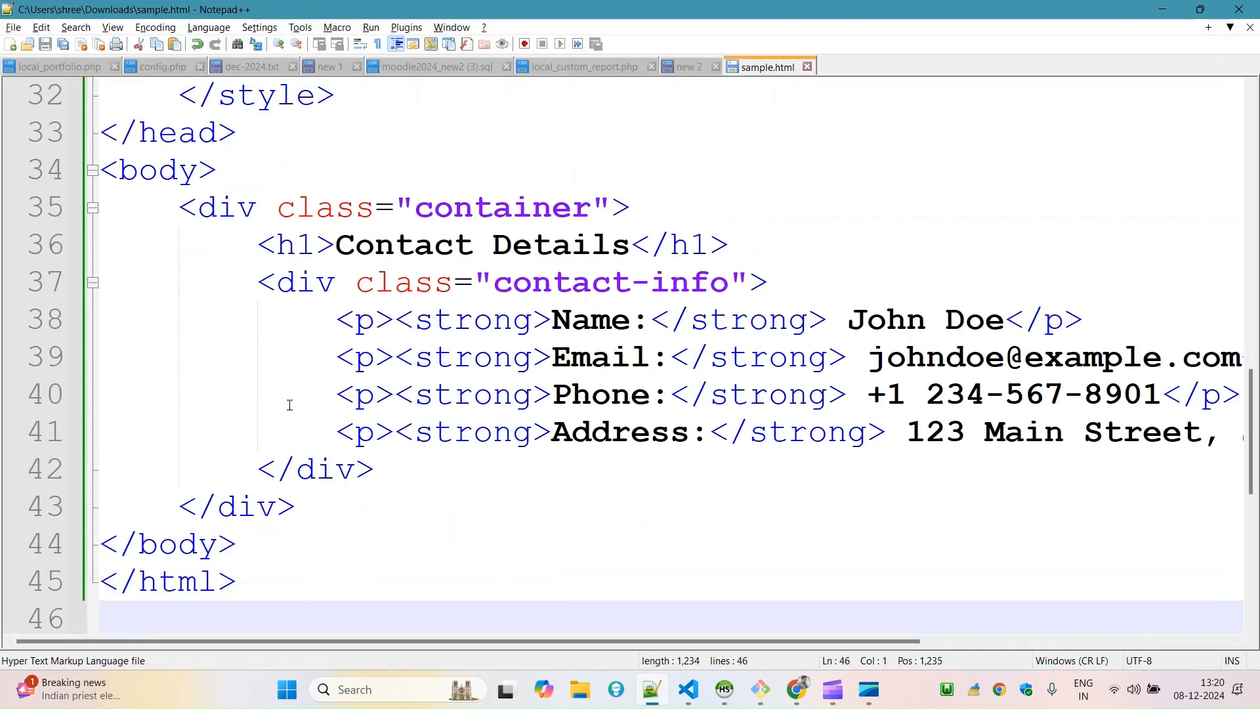
# Open sample.html from the Downloads folder in the browser and examine the rendered Contact Details page.
pyautogui.click(582, 689)
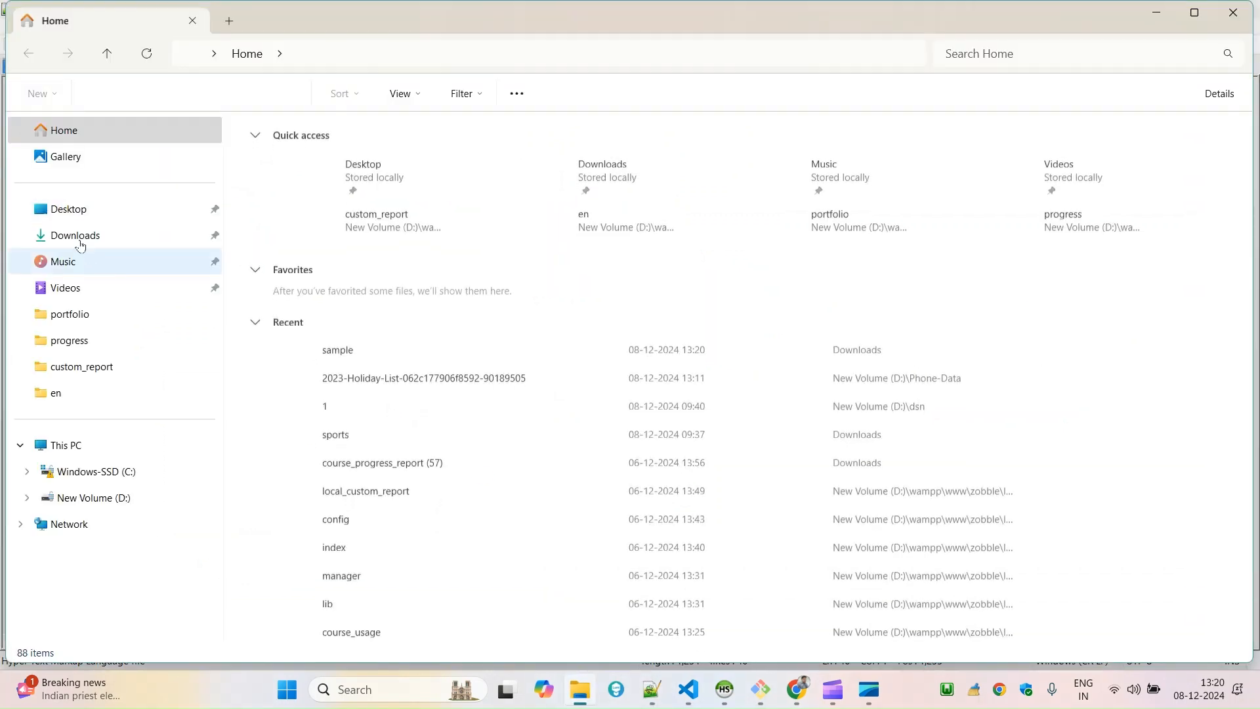
pyautogui.click(81, 237)
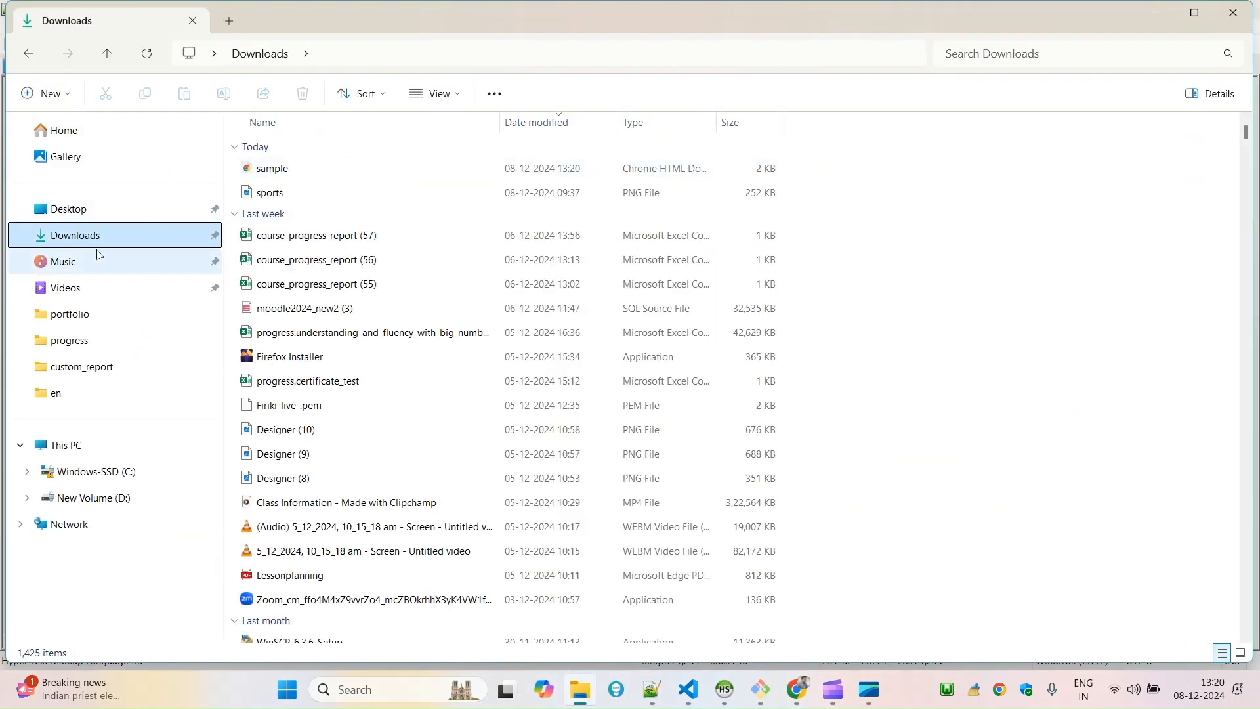
pyautogui.doubleClick(261, 172)
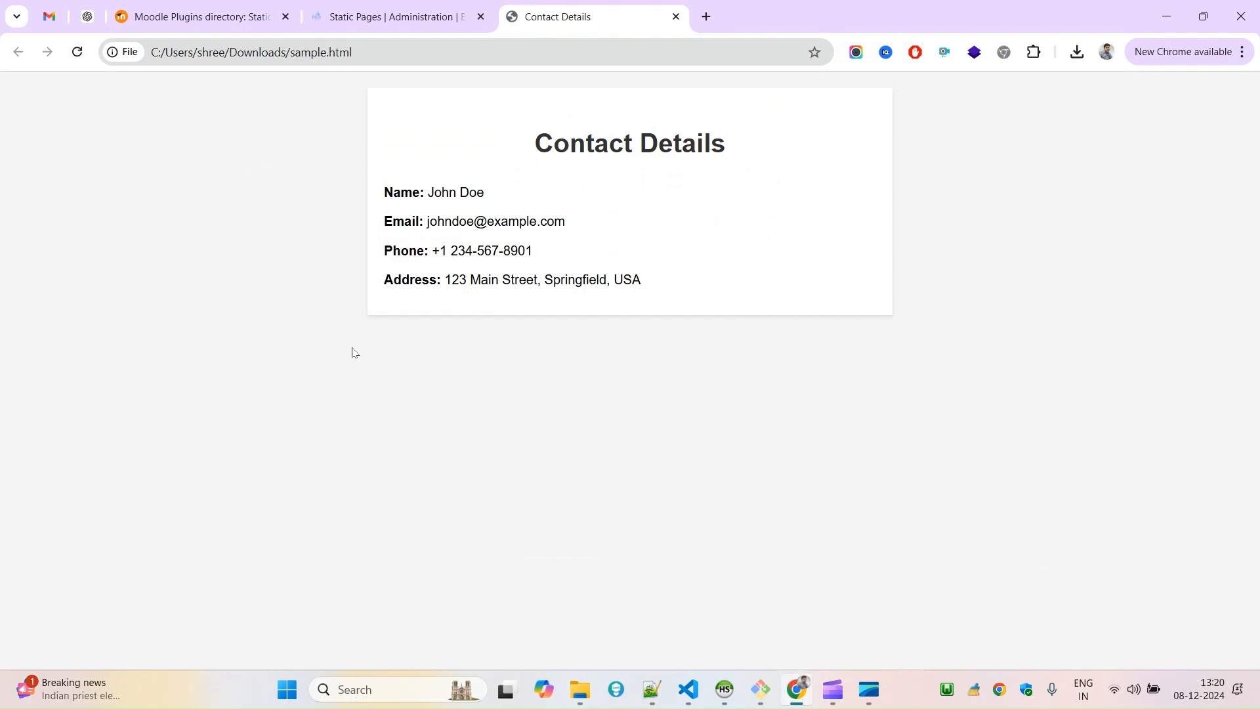
pyautogui.moveTo(863, 318); pyautogui.dragTo(294, 148)
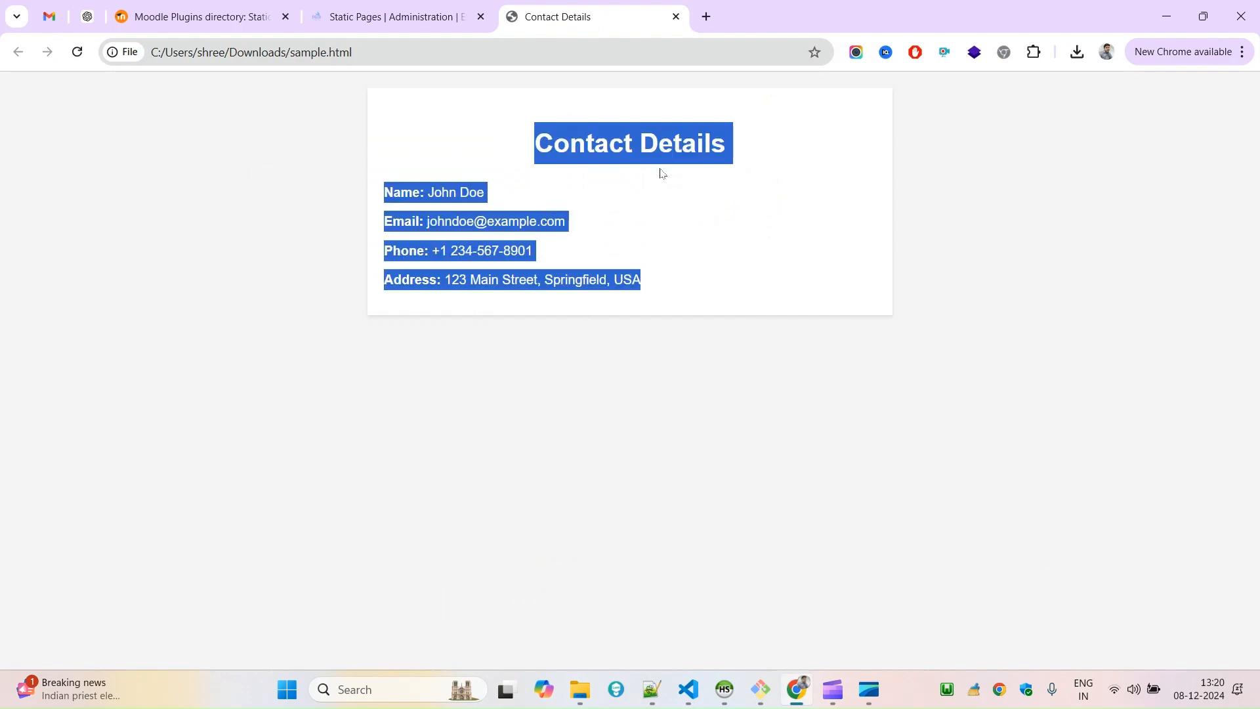
pyautogui.click(439, 162)
pyautogui.moveTo(467, 153); pyautogui.dragTo(799, 385)
pyautogui.click(798, 394)
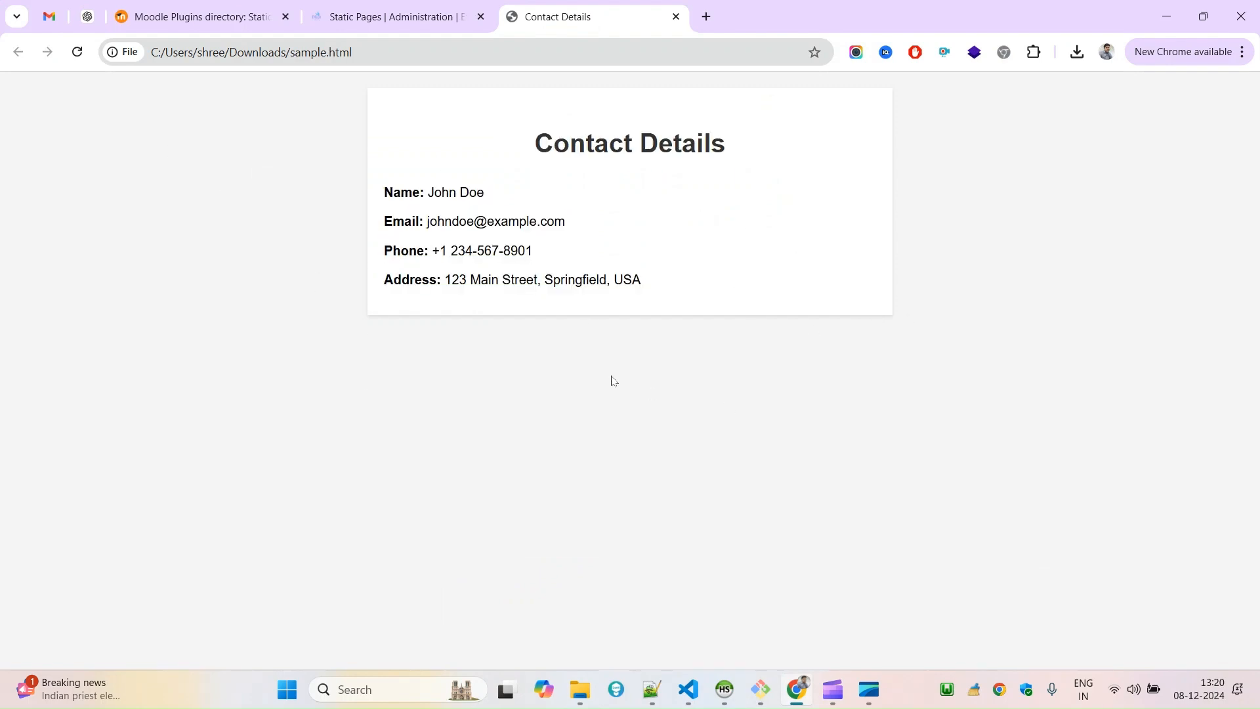
pyautogui.moveTo(748, 305); pyautogui.dragTo(413, 146)
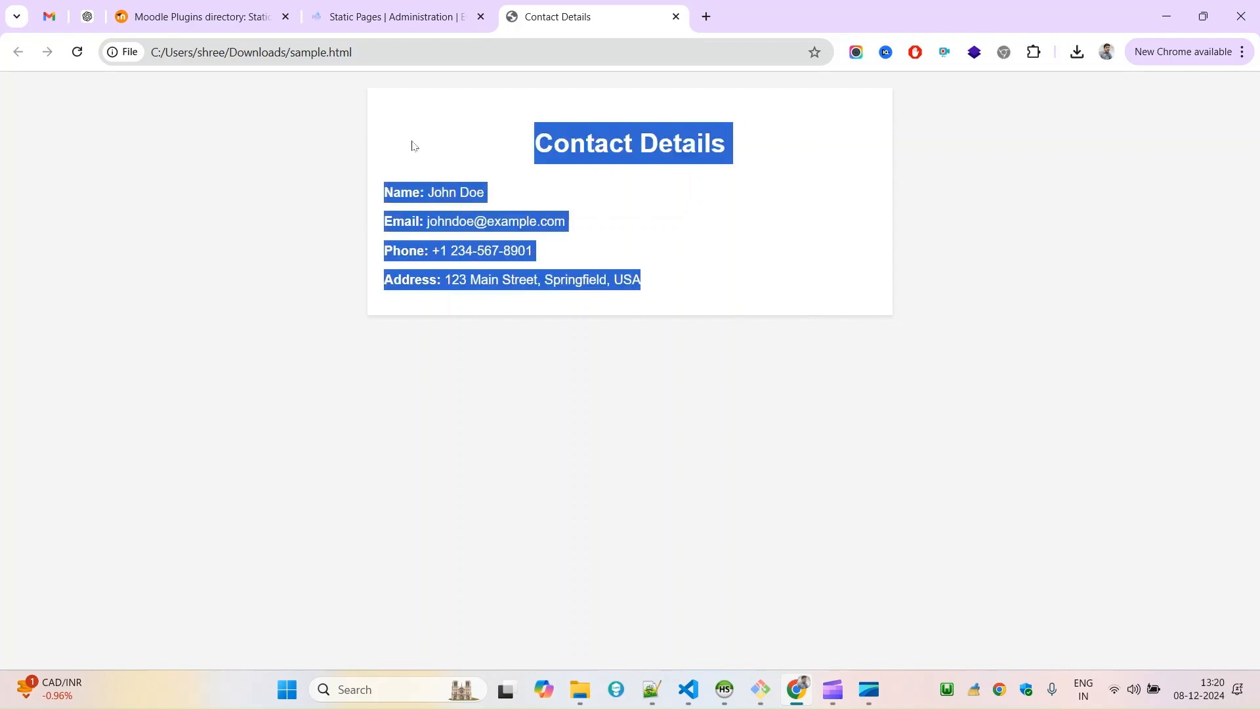
# Return to Moodle's Static Pages category and open the file picker for adding a file to Documents.
pyautogui.click(424, 18)
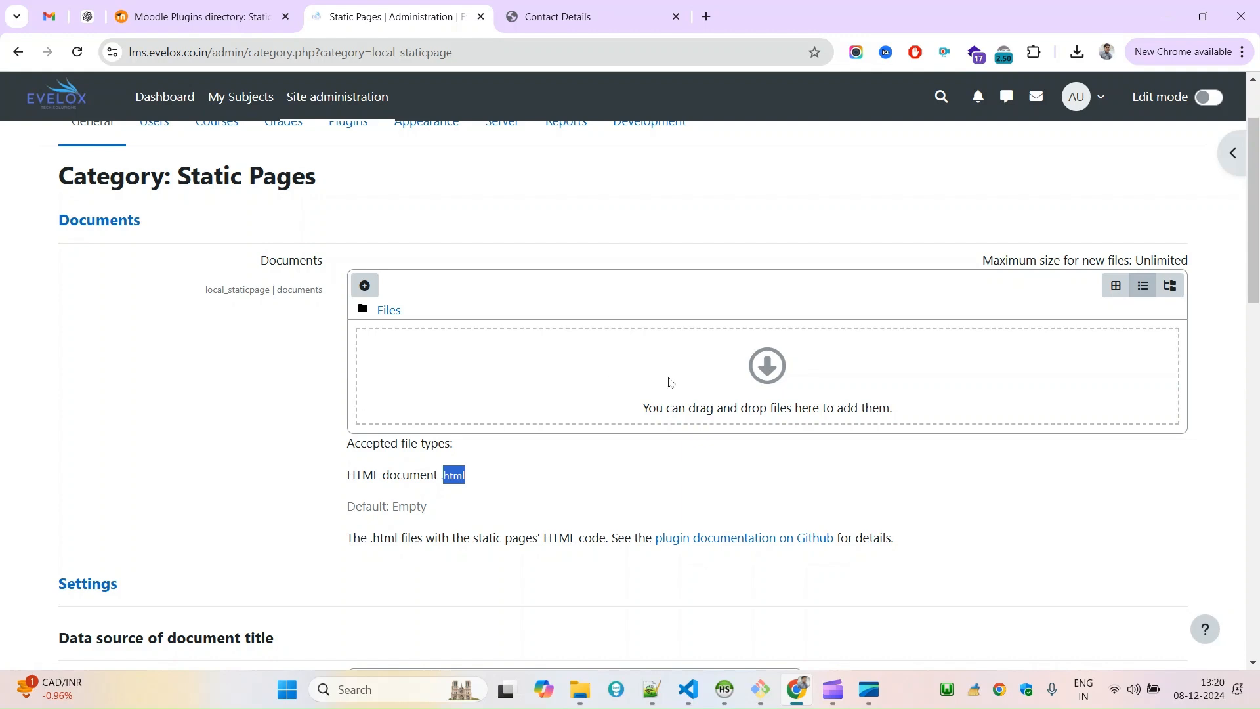
pyautogui.click(760, 371)
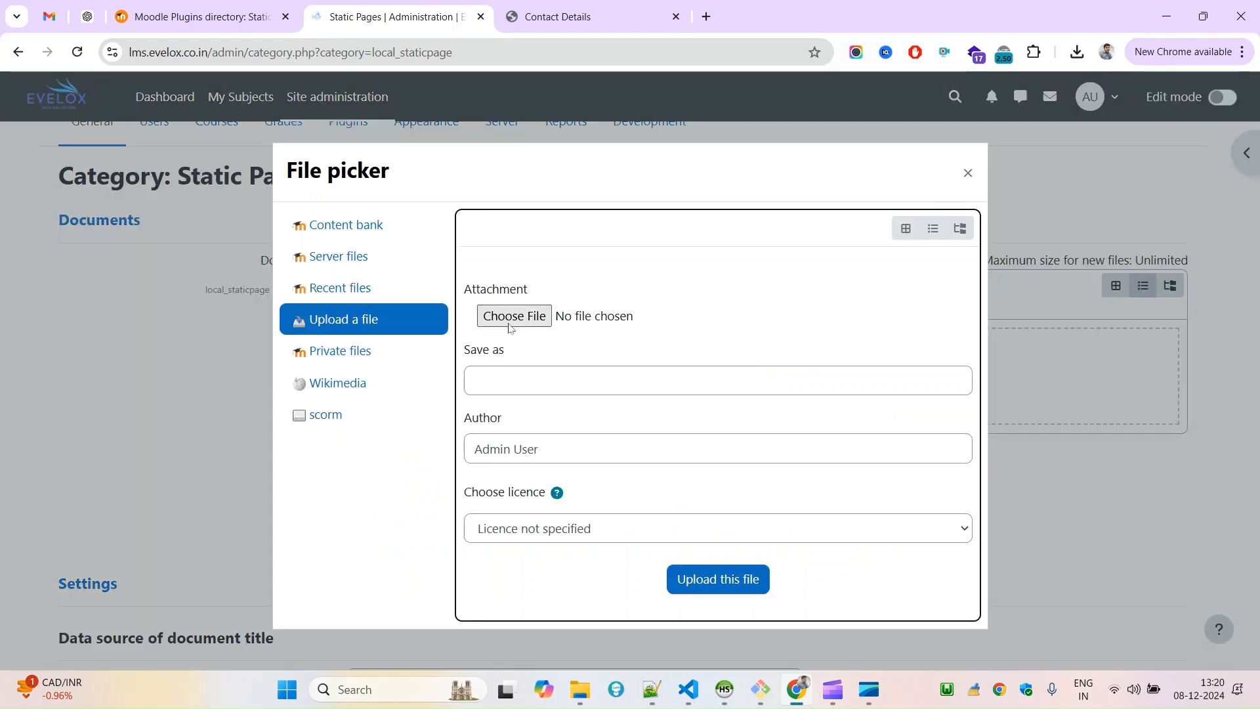
# Examine the rendered Contact Details page alongside its HTML source code in Notepad++.
pyautogui.click(598, 5)
pyautogui.click(687, 406)
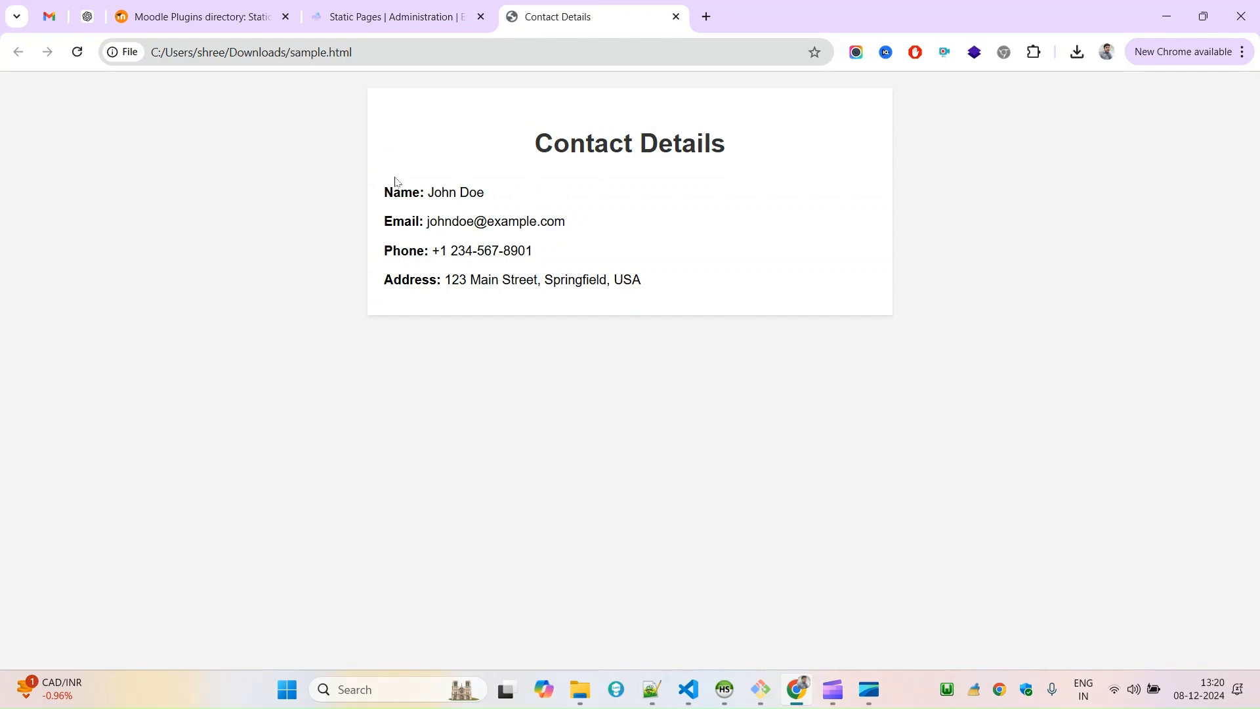
pyautogui.moveTo(530, 134); pyautogui.dragTo(444, 147)
pyautogui.click(798, 298)
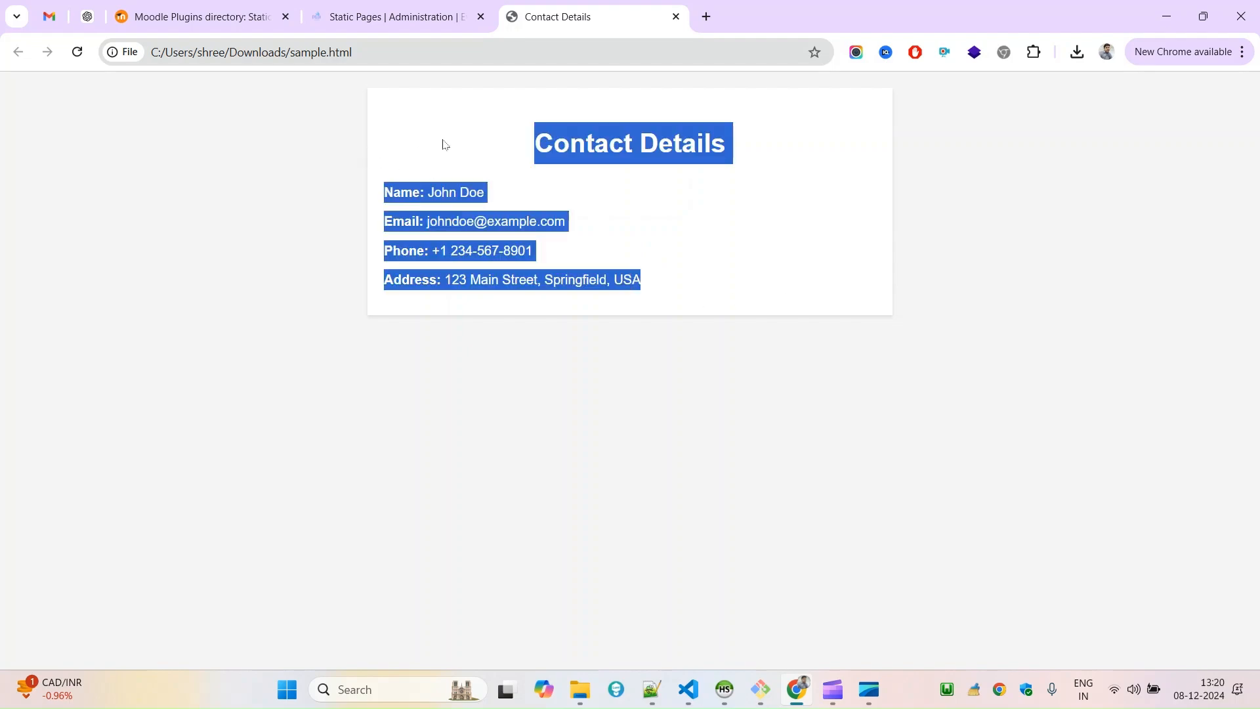
pyautogui.click(444, 146)
pyautogui.click(651, 689)
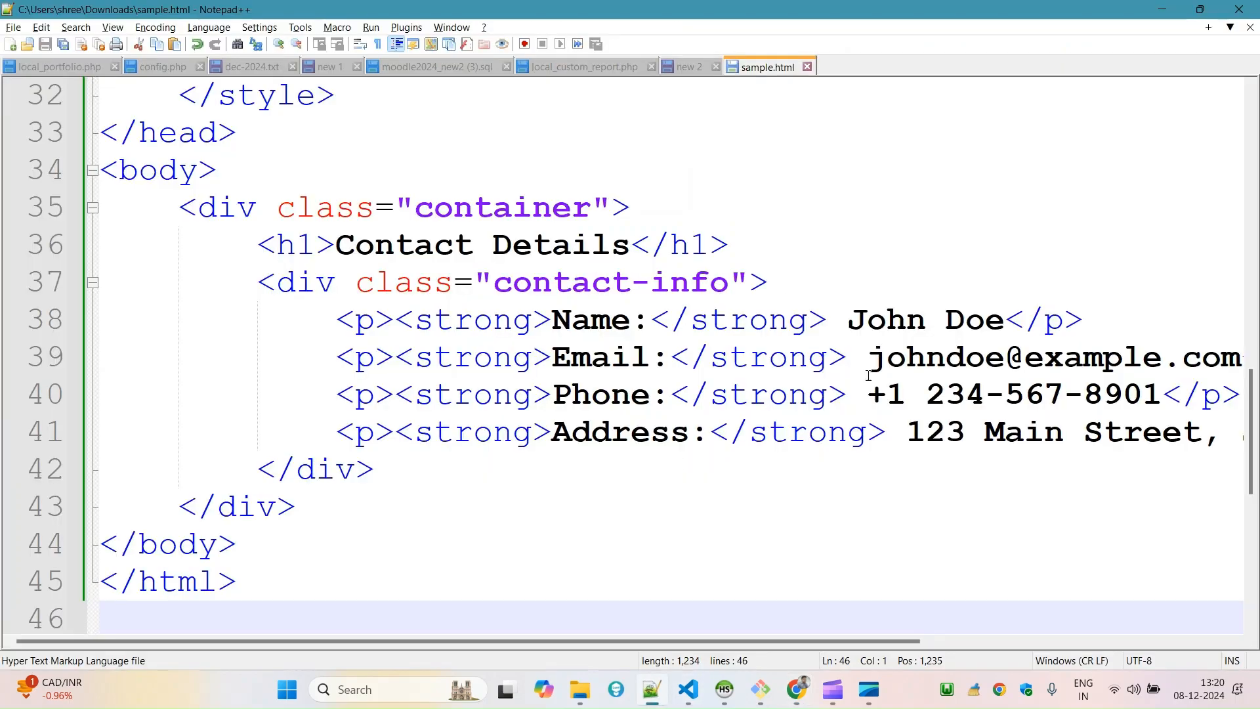
pyautogui.doubleClick(597, 325)
pyautogui.click(907, 323)
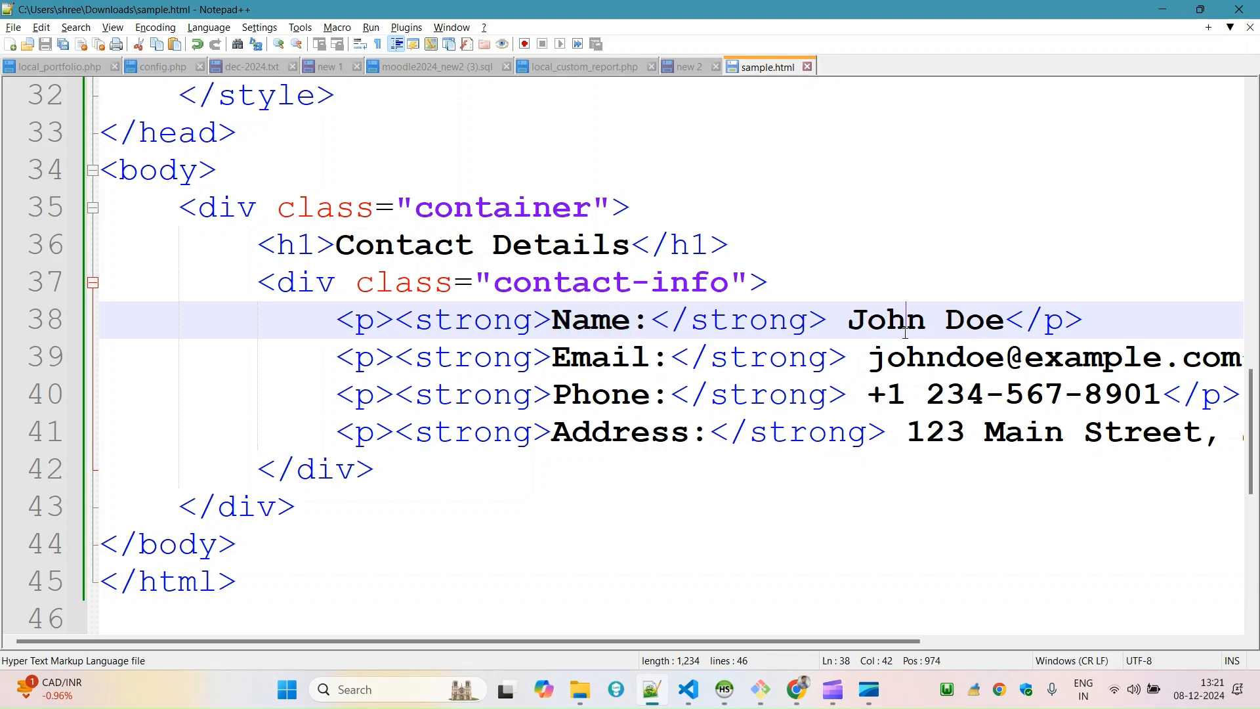
pyautogui.moveTo(907, 322); pyautogui.dragTo(960, 321)
pyautogui.moveTo(762, 642); pyautogui.dragTo(640, 631)
pyautogui.hotkey('alt', 'Tab')
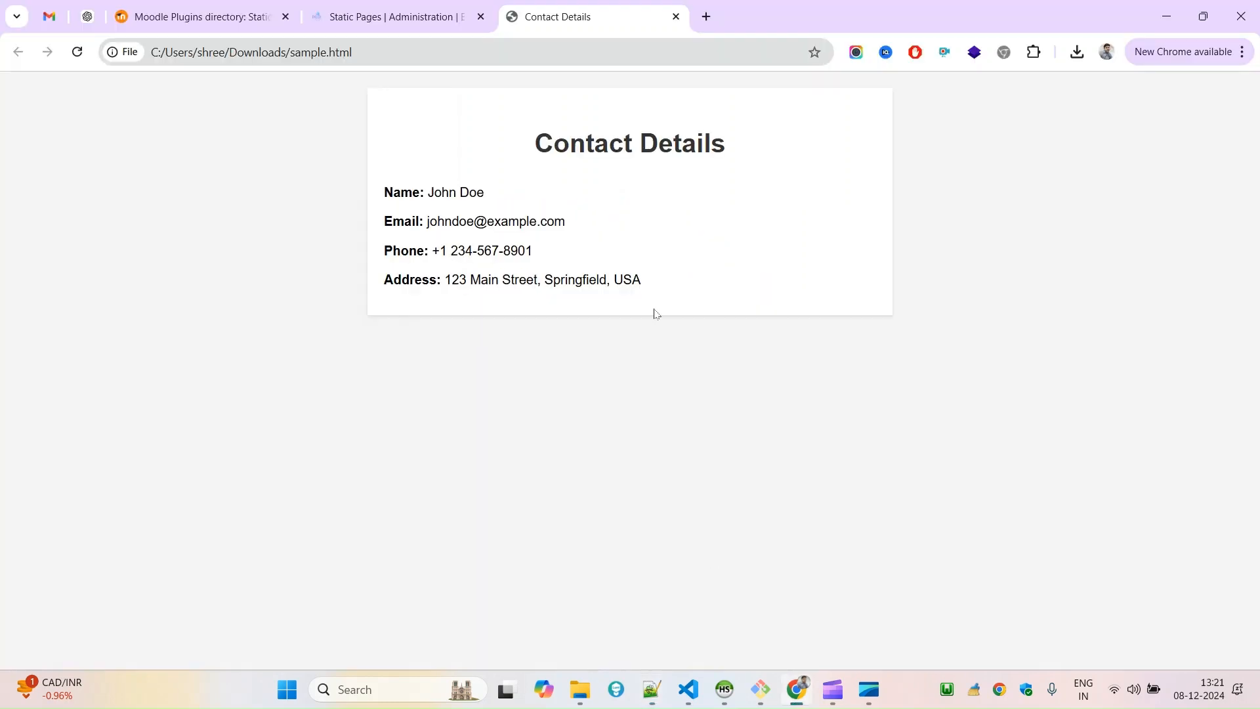
# Upload sample.html from the Downloads folder to the Static Pages documents and save the changes.
pyautogui.click(482, 5)
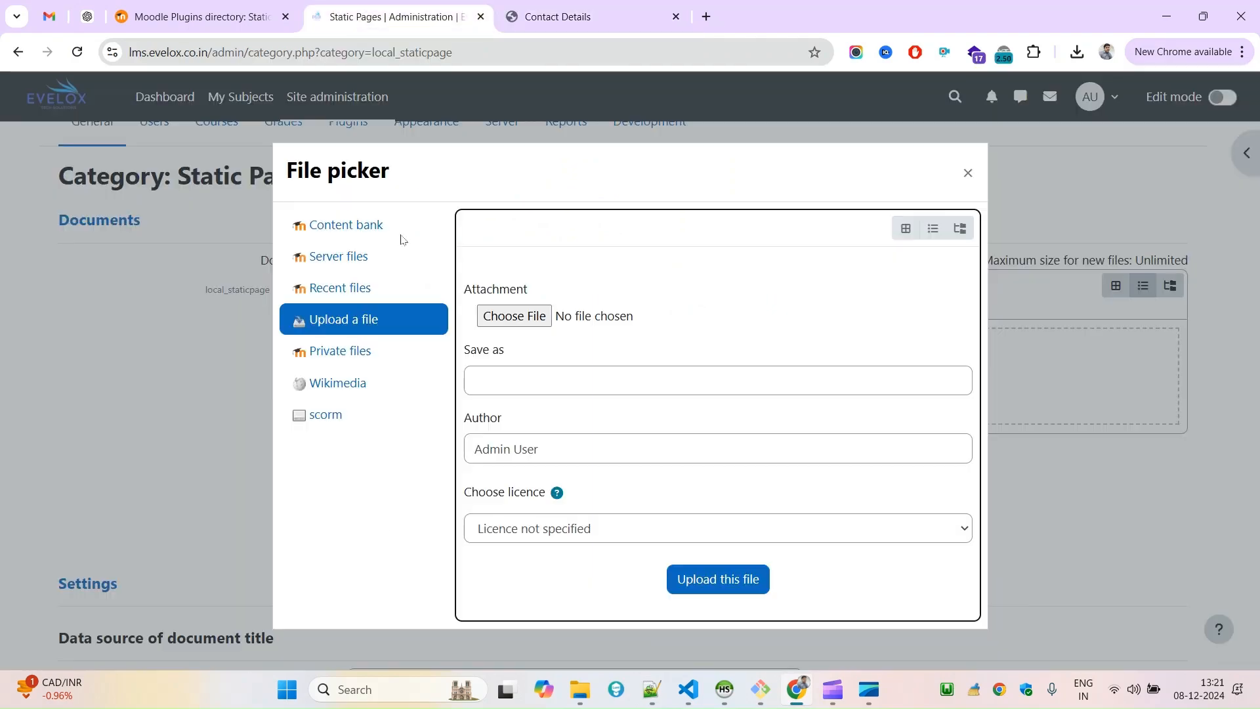
pyautogui.click(535, 314)
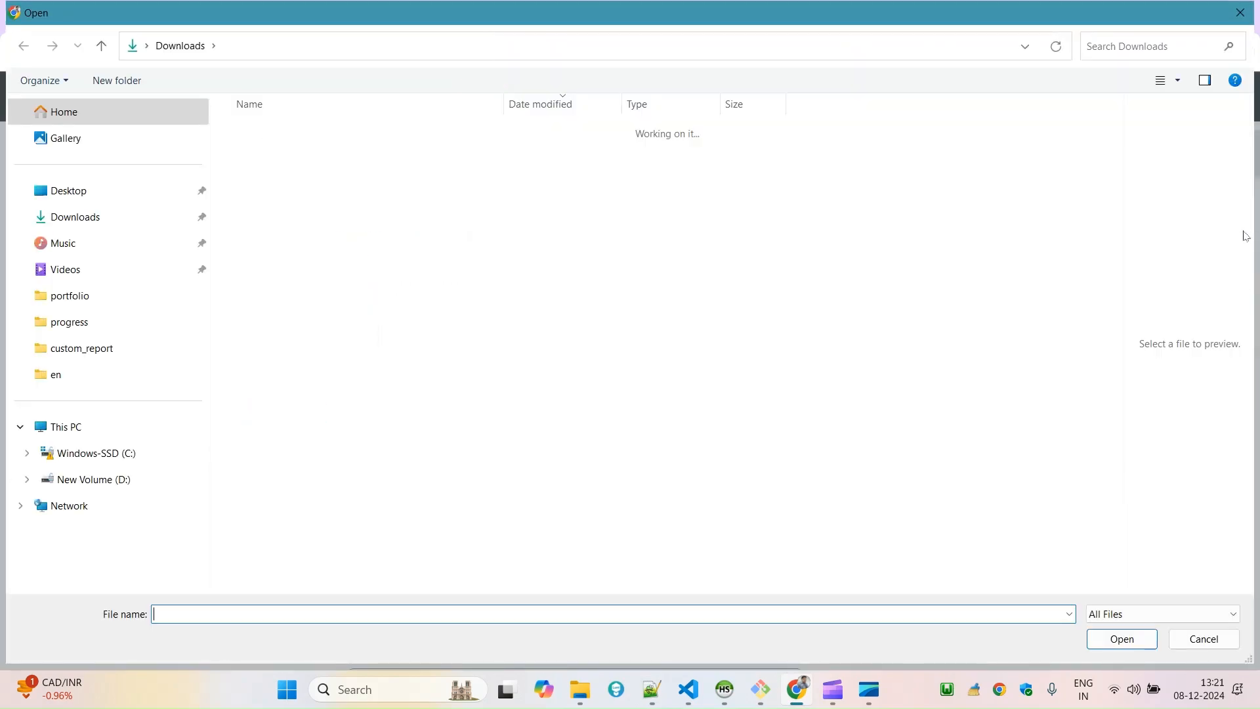
pyautogui.doubleClick(298, 145)
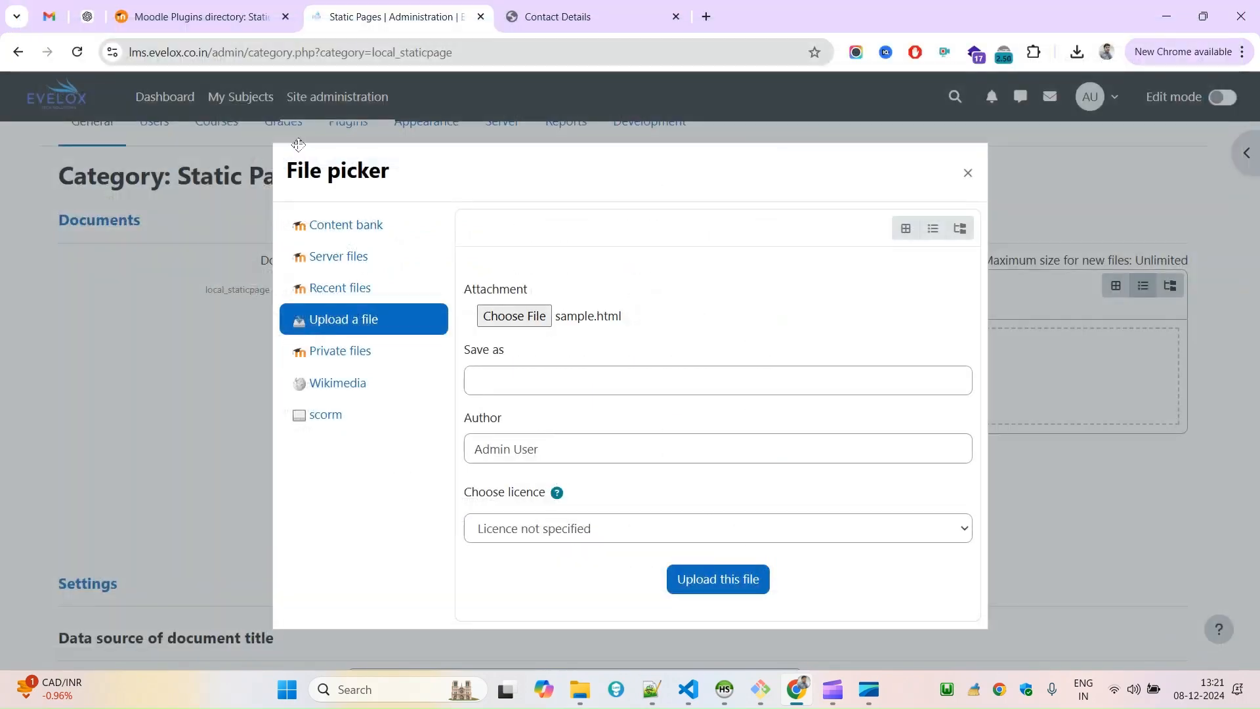
pyautogui.click(723, 581)
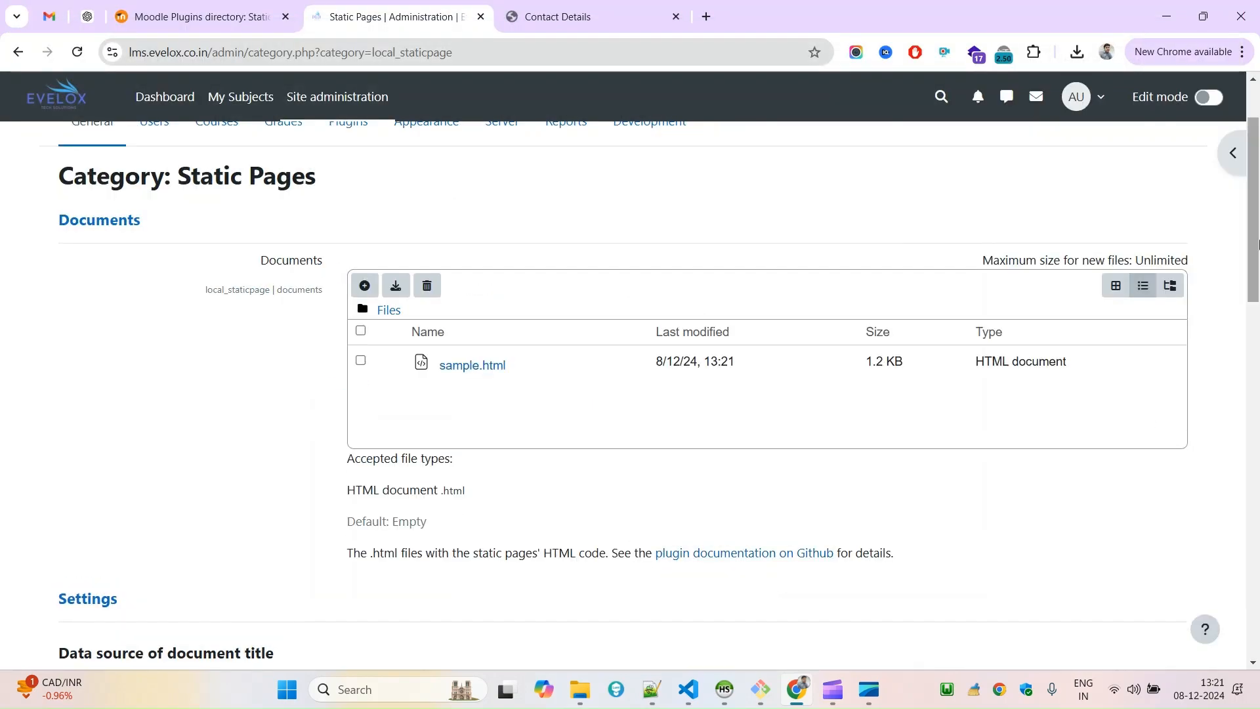
pyautogui.scroll(-15, 1224, 473)
pyautogui.scroll(-4, 1223, 473)
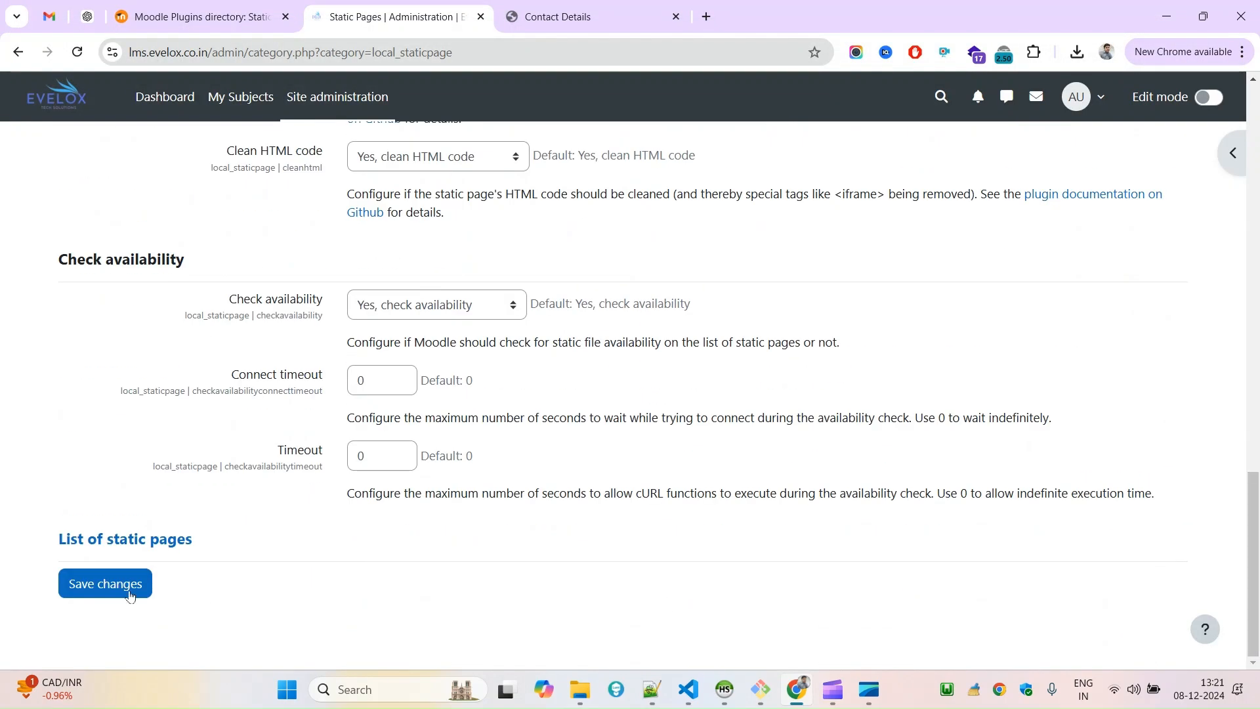
pyautogui.click(105, 591)
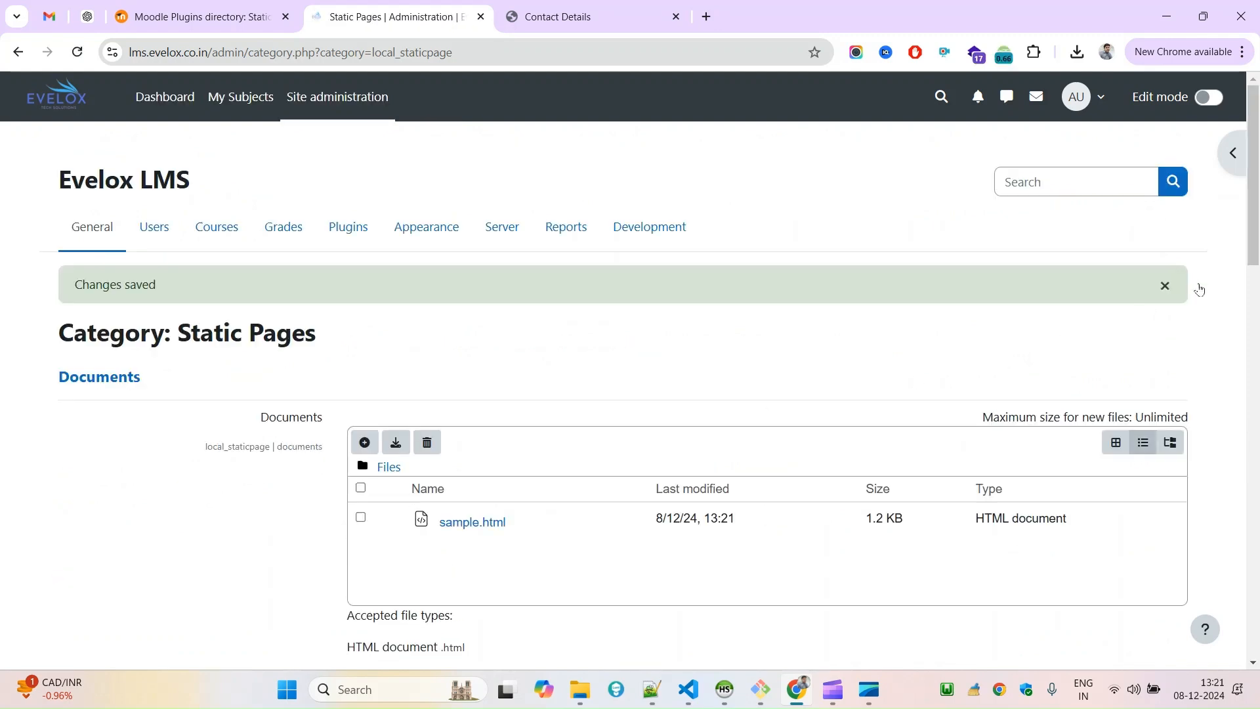
# Open the list of static pages and read the standard URL entry for sample.html.
pyautogui.scroll(-19, 1257, 178)
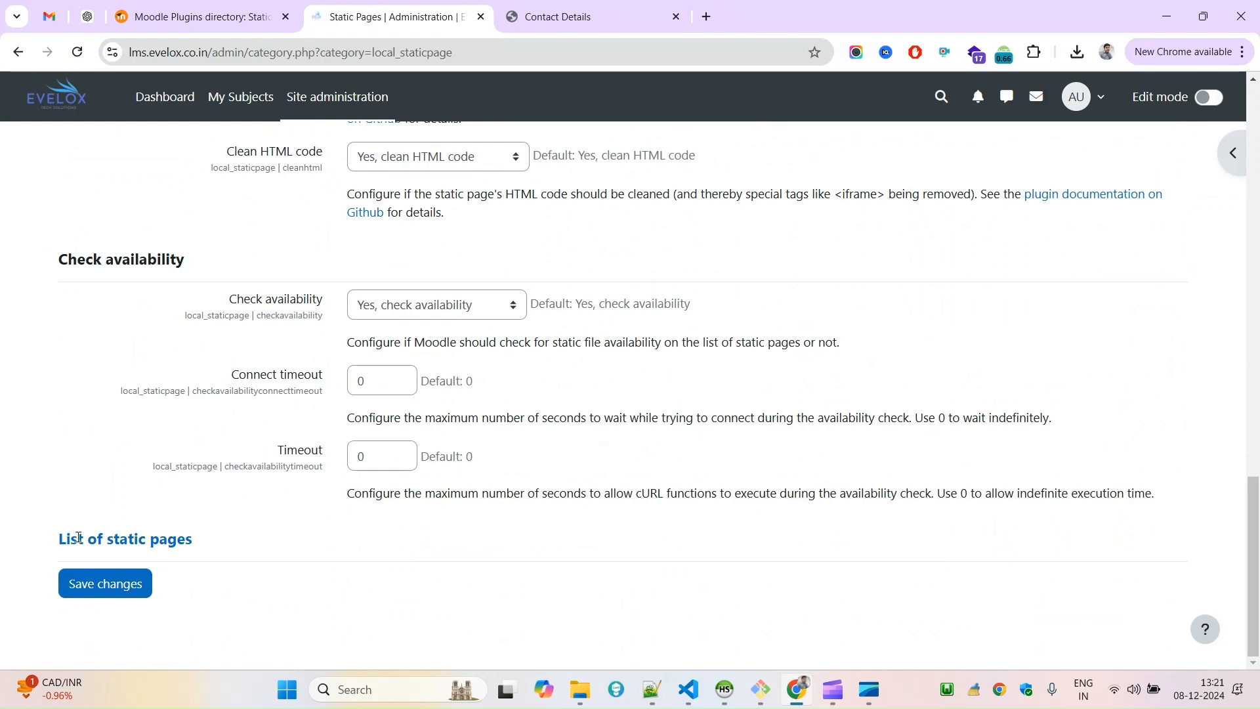
pyautogui.click(131, 540)
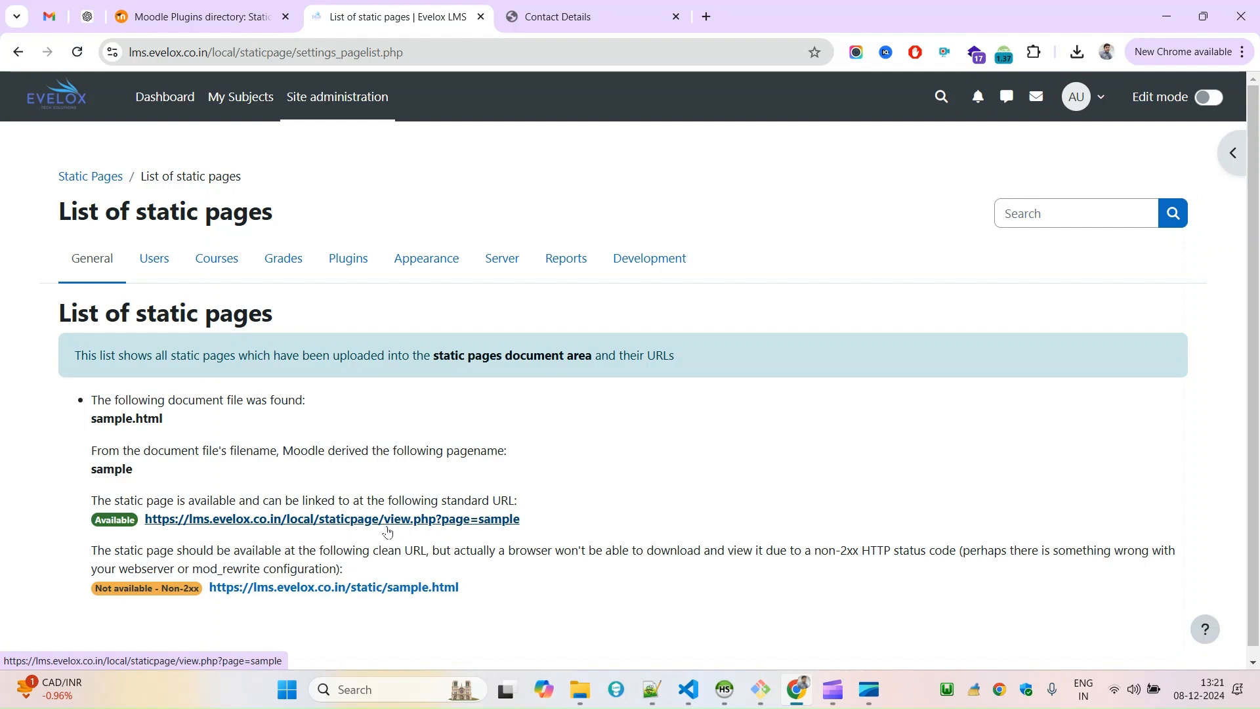
pyautogui.moveTo(91, 500); pyautogui.dragTo(228, 510)
pyautogui.moveTo(337, 502); pyautogui.dragTo(350, 505)
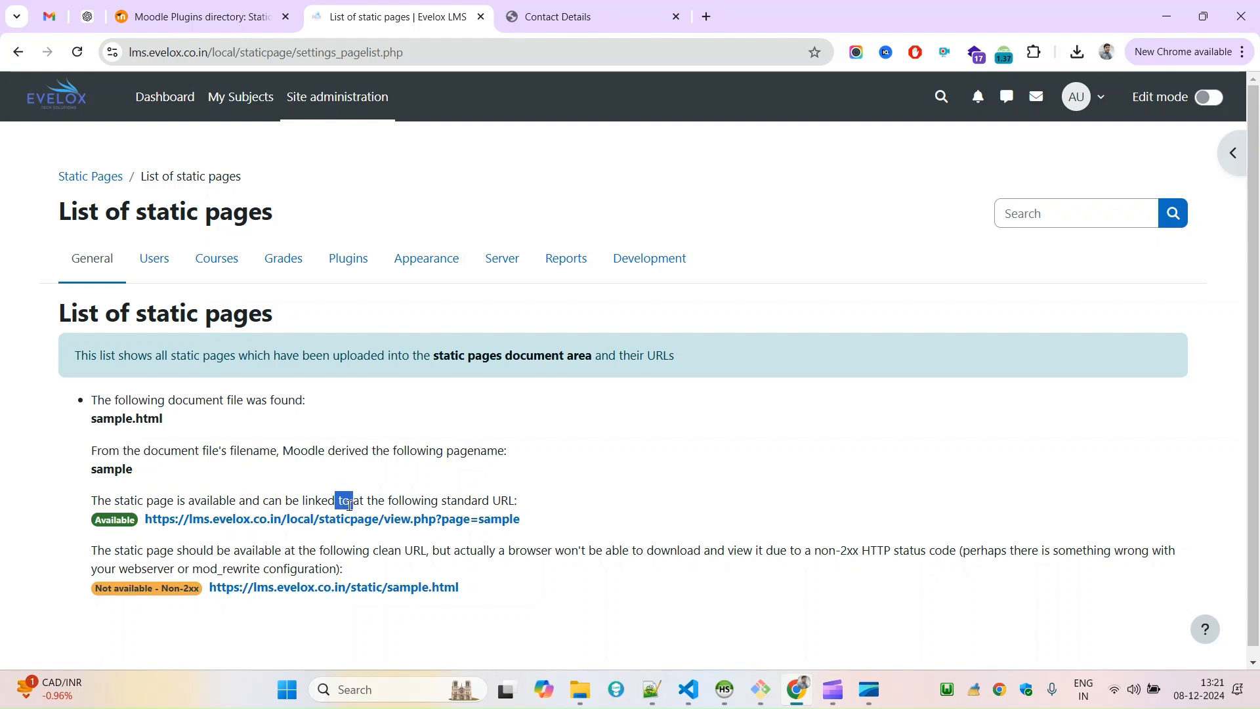
pyautogui.doubleClick(413, 505)
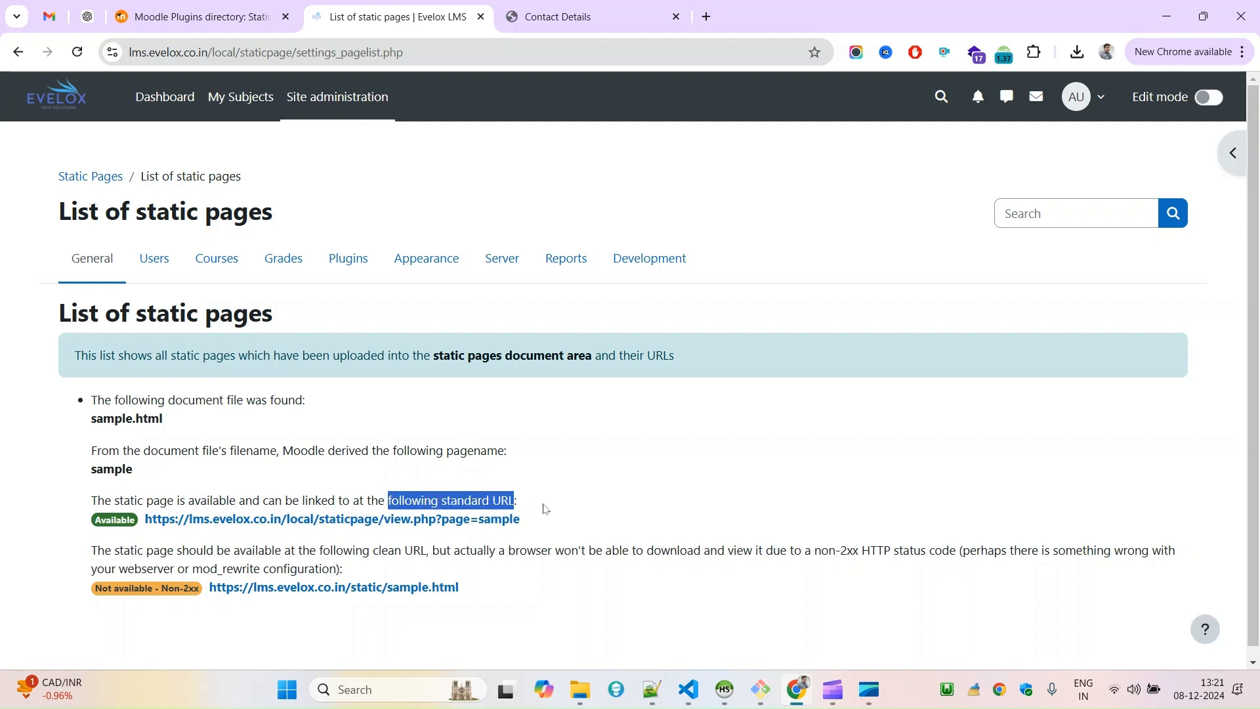
# Open the sample static page through its standard URL, copy its web address, and go back to the list of static pages.
pyautogui.click(326, 521)
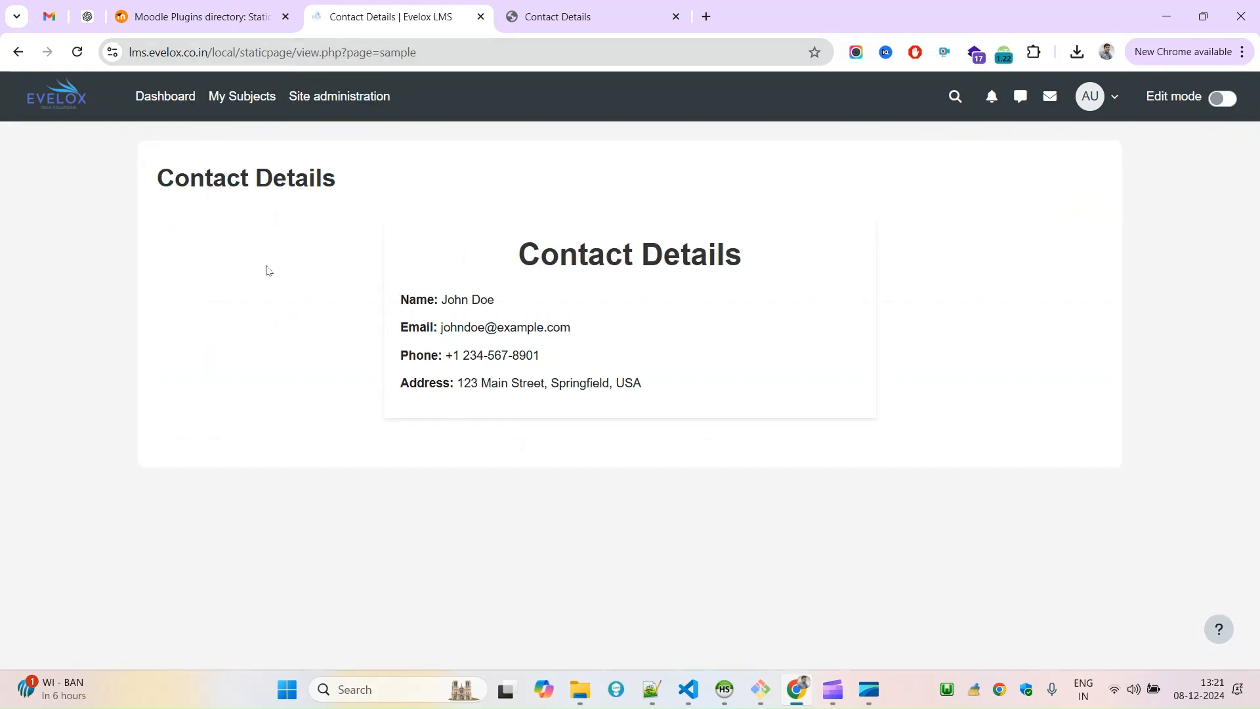
pyautogui.moveTo(974, 292); pyautogui.dragTo(521, 399)
pyautogui.click(348, 174)
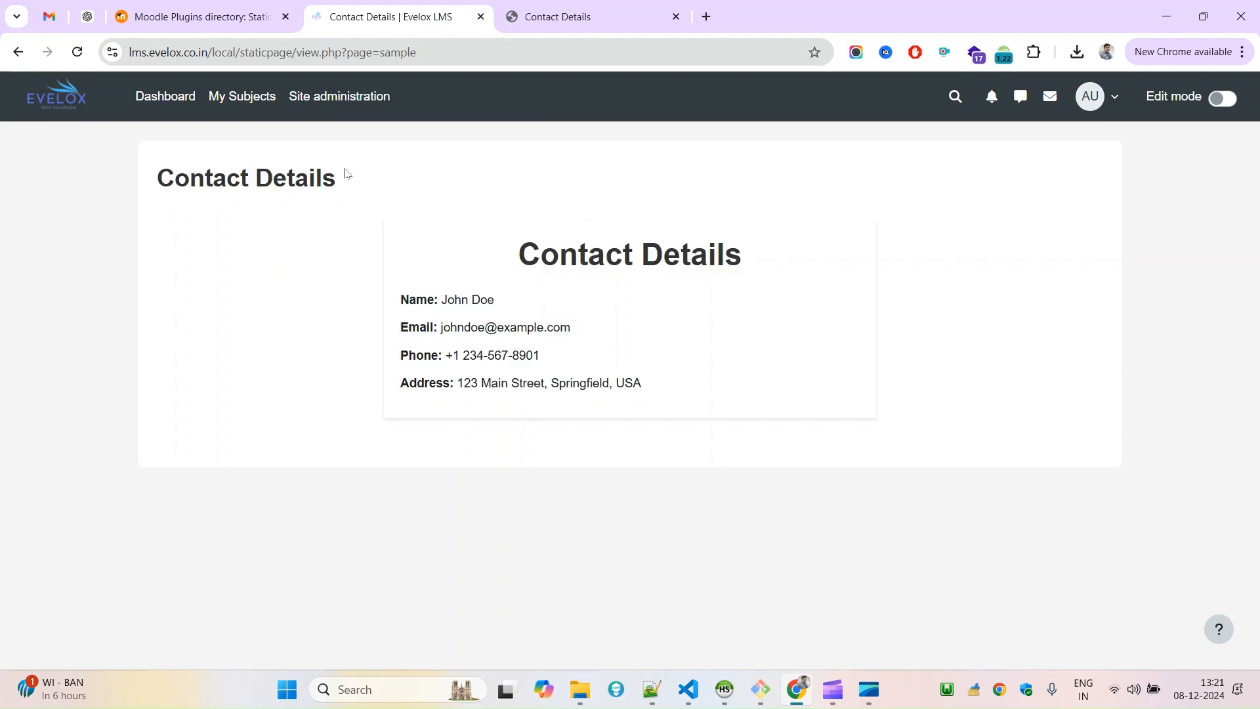
pyautogui.click(225, 56)
pyautogui.rightClick(225, 56)
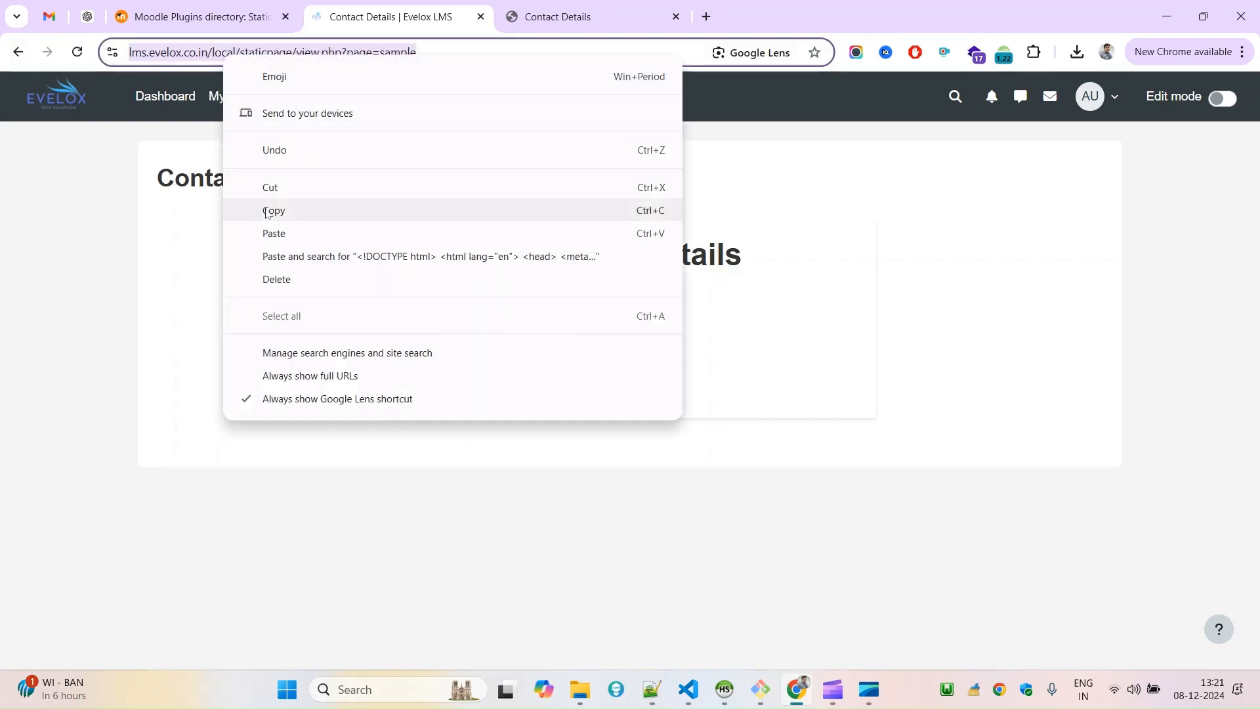
pyautogui.click(240, 205)
pyautogui.click(29, 59)
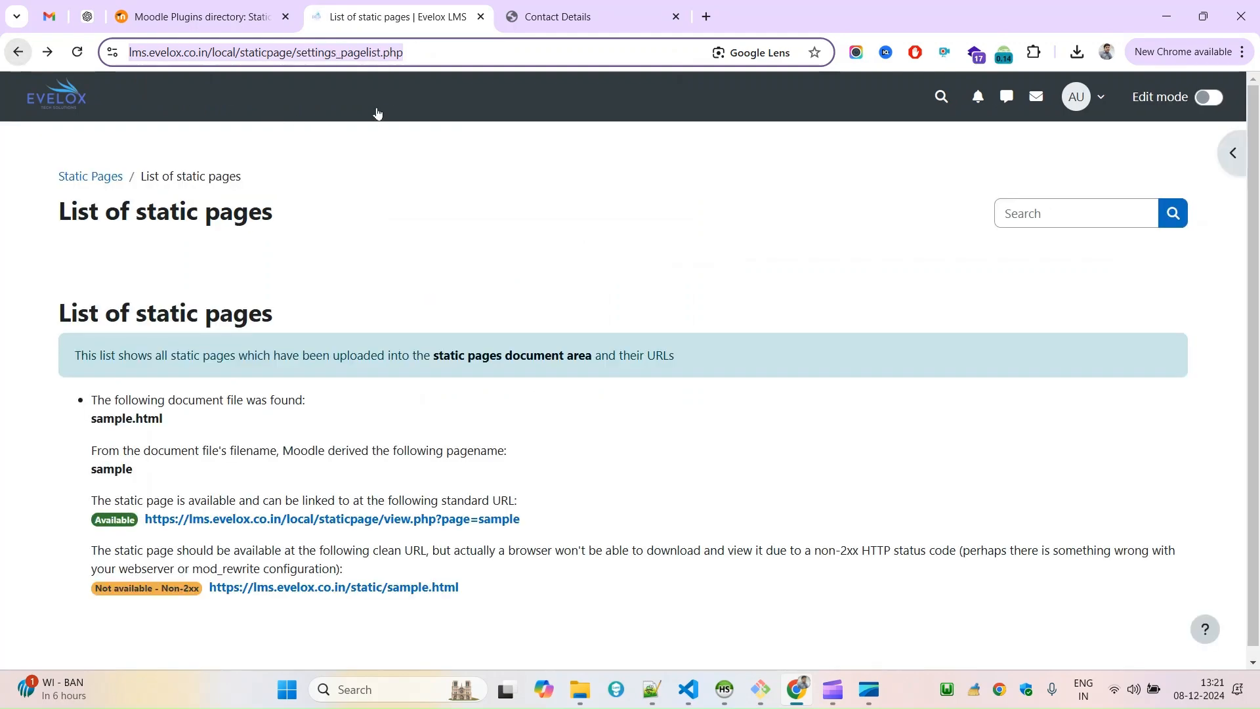
# Go to the Appearance section of Site administration.
pyautogui.click(49, 105)
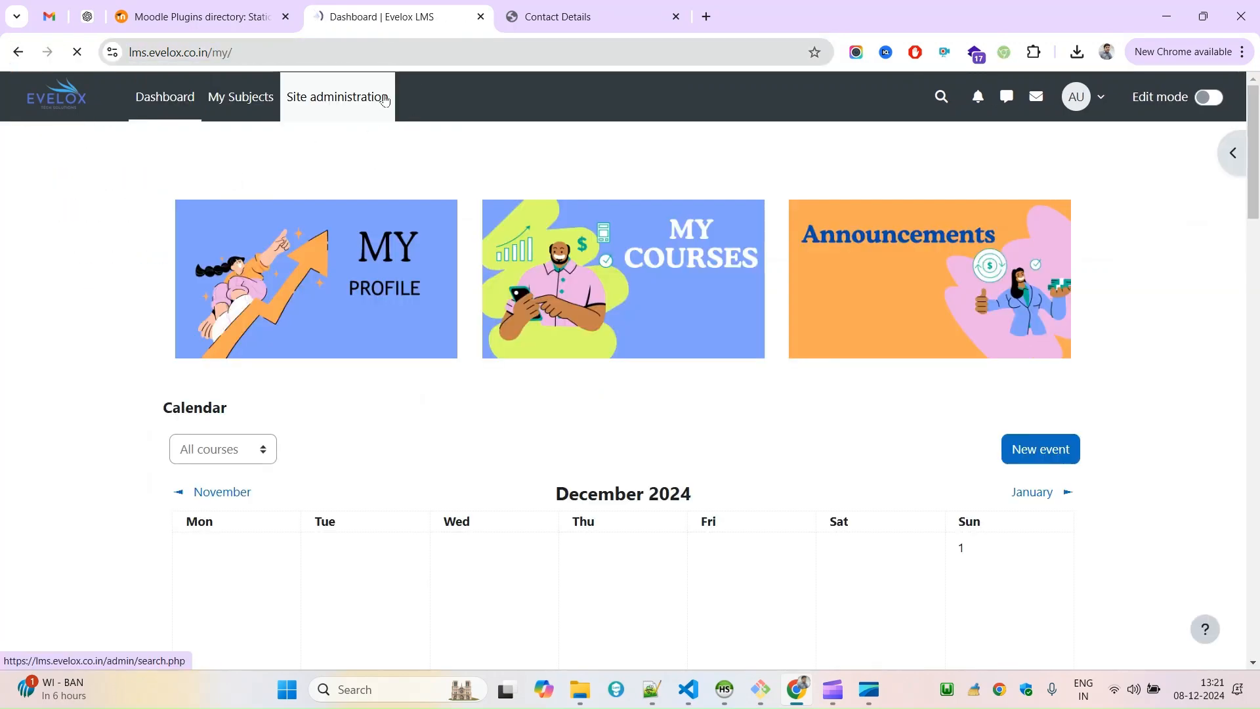
pyautogui.click(344, 113)
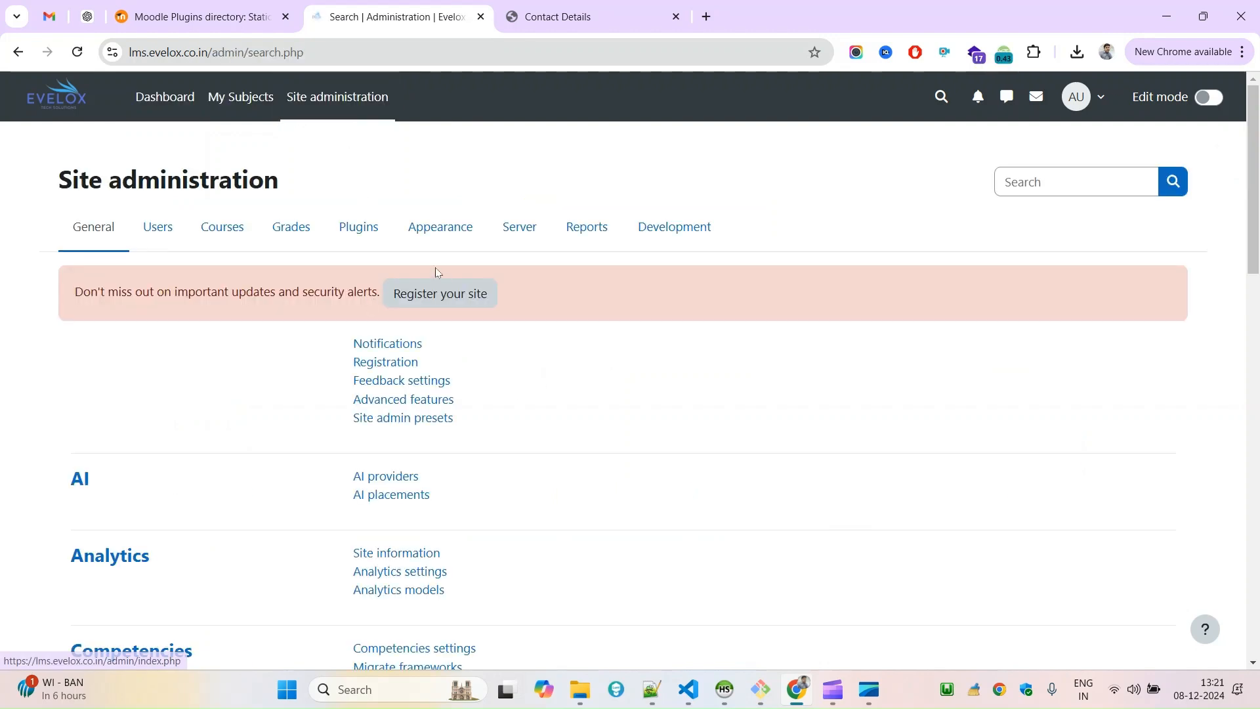
pyautogui.click(447, 237)
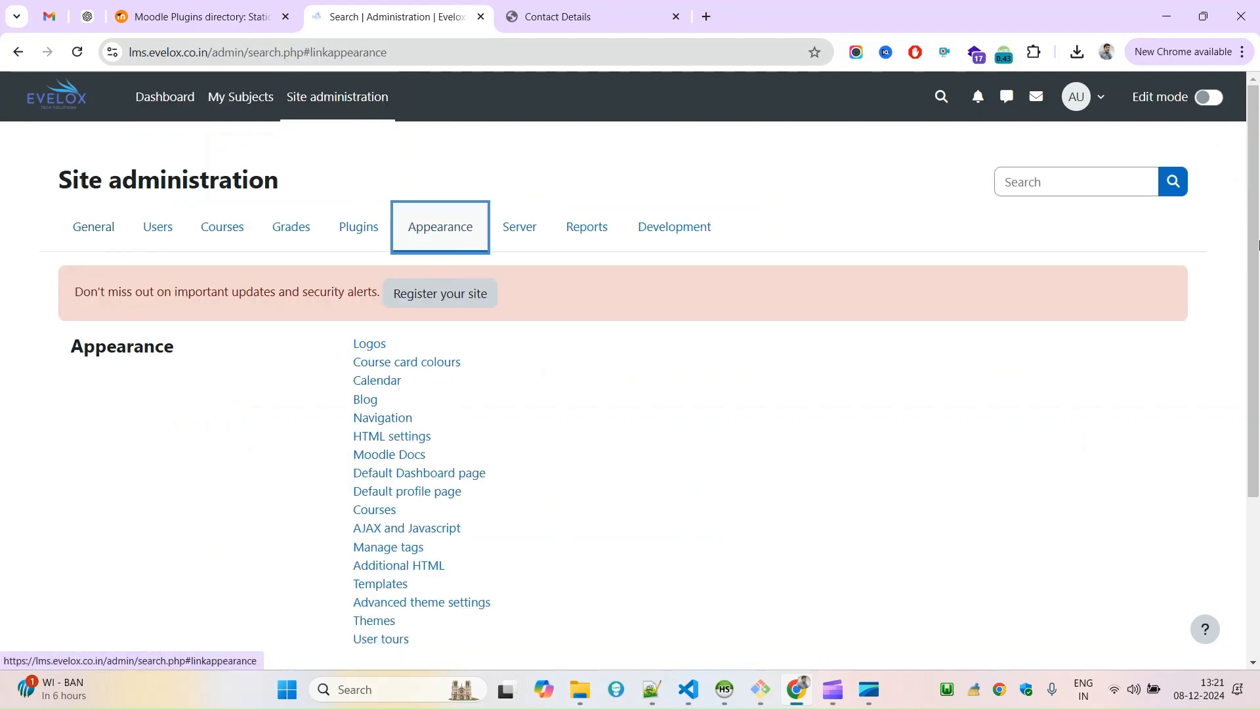
pyautogui.moveTo(1253, 239); pyautogui.dragTo(1252, 376)
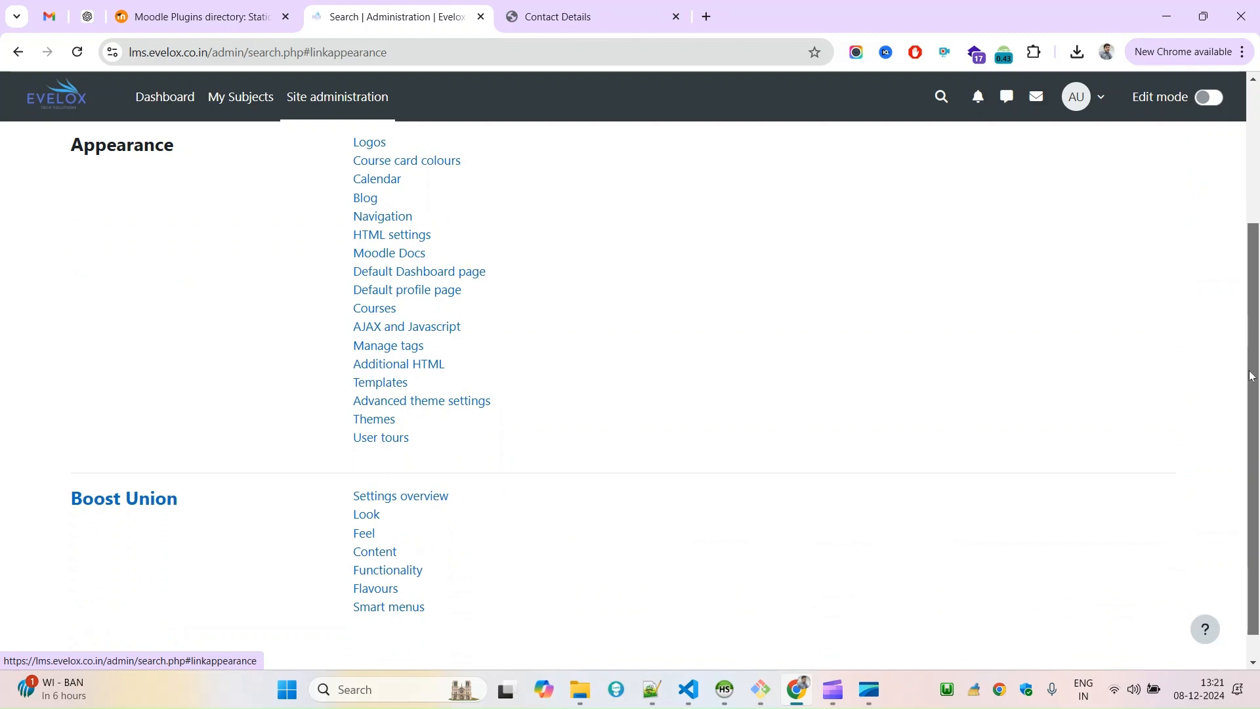
pyautogui.click(374, 419)
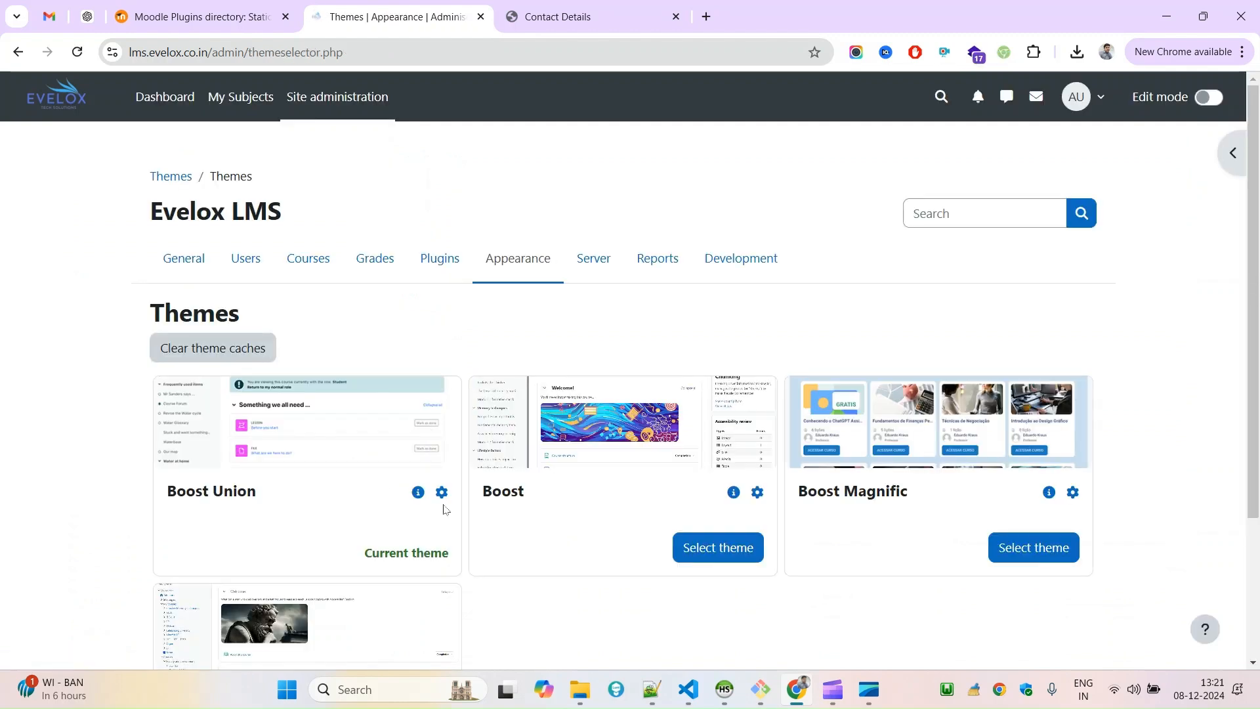
pyautogui.click(441, 493)
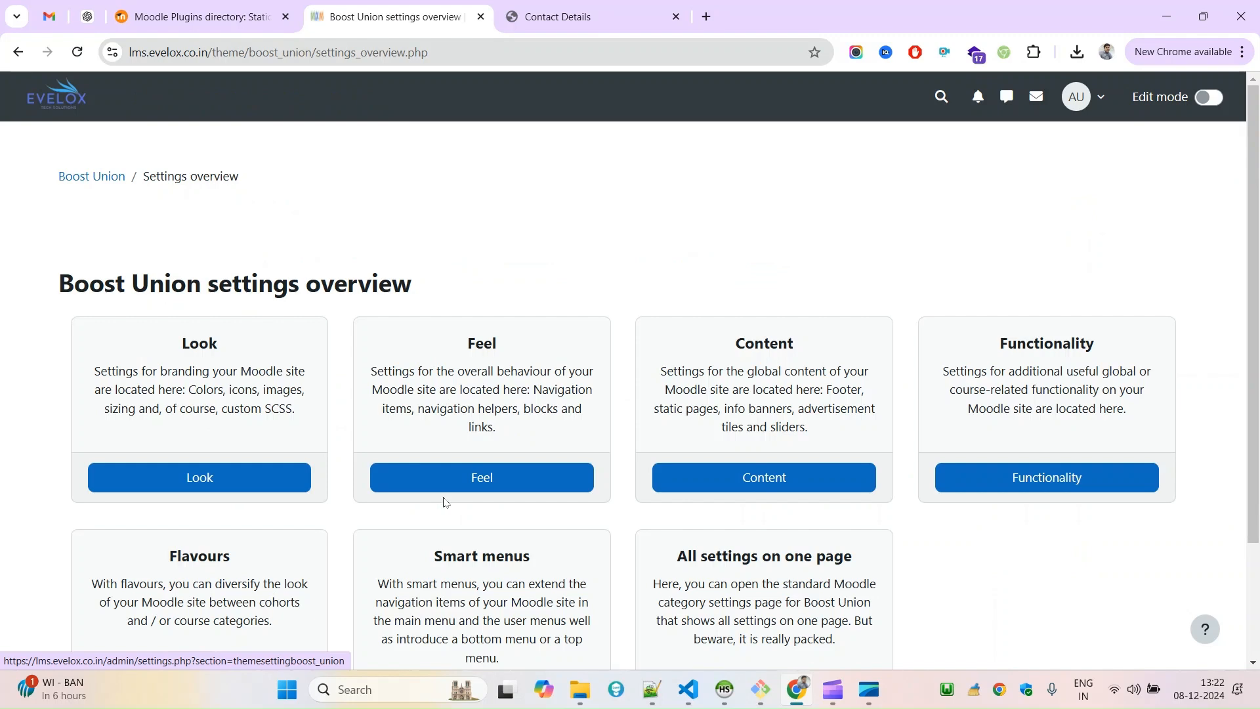
pyautogui.scroll(-1, 1259, 245)
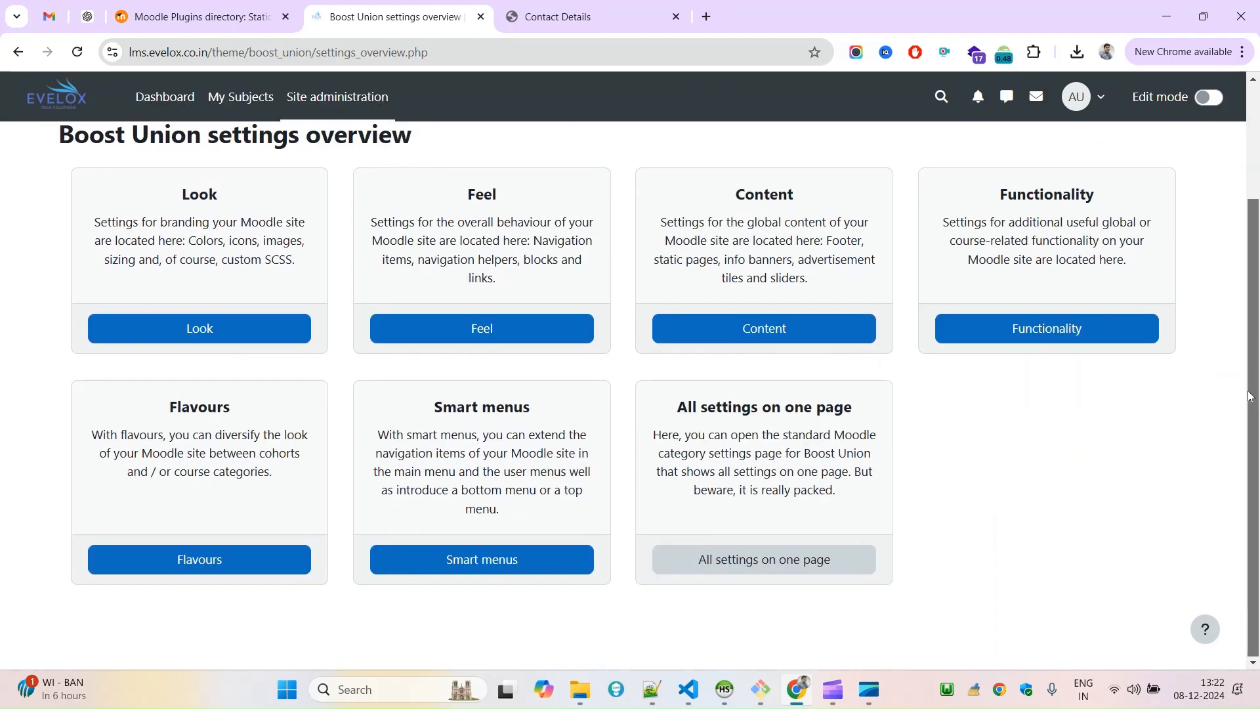
pyautogui.click(17, 52)
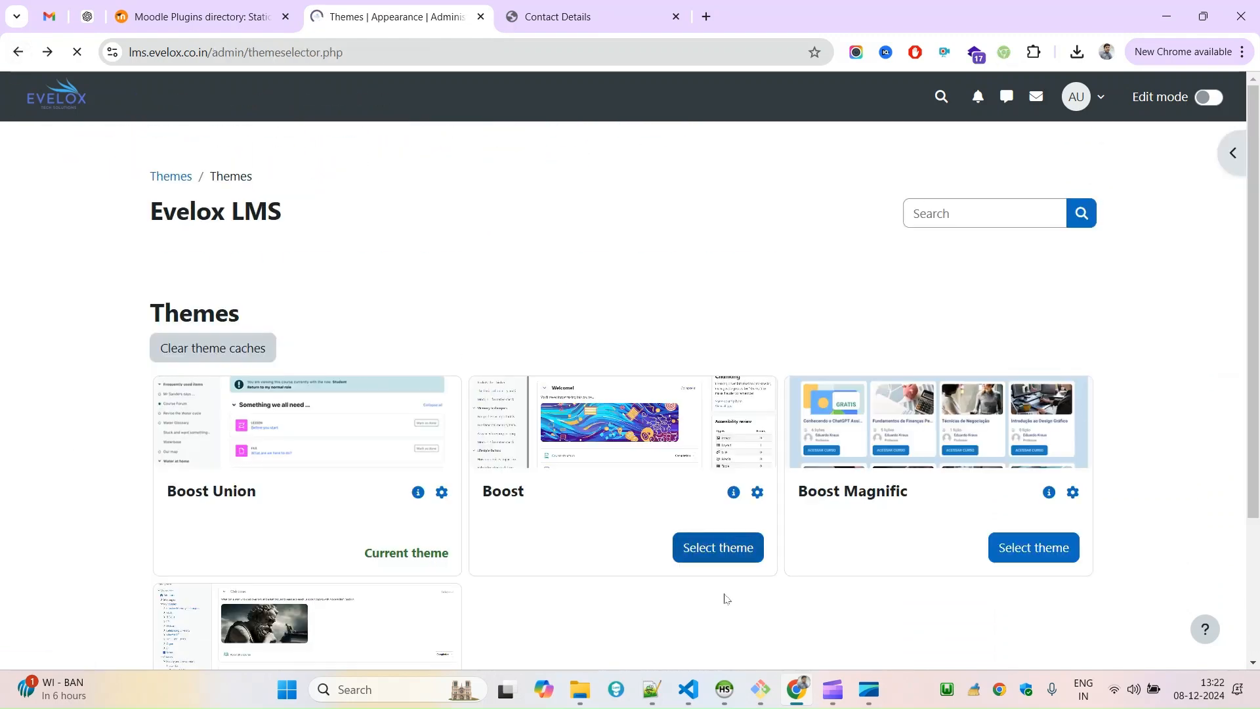
pyautogui.scroll(-2, 1253, 361)
pyautogui.scroll(2, 1254, 361)
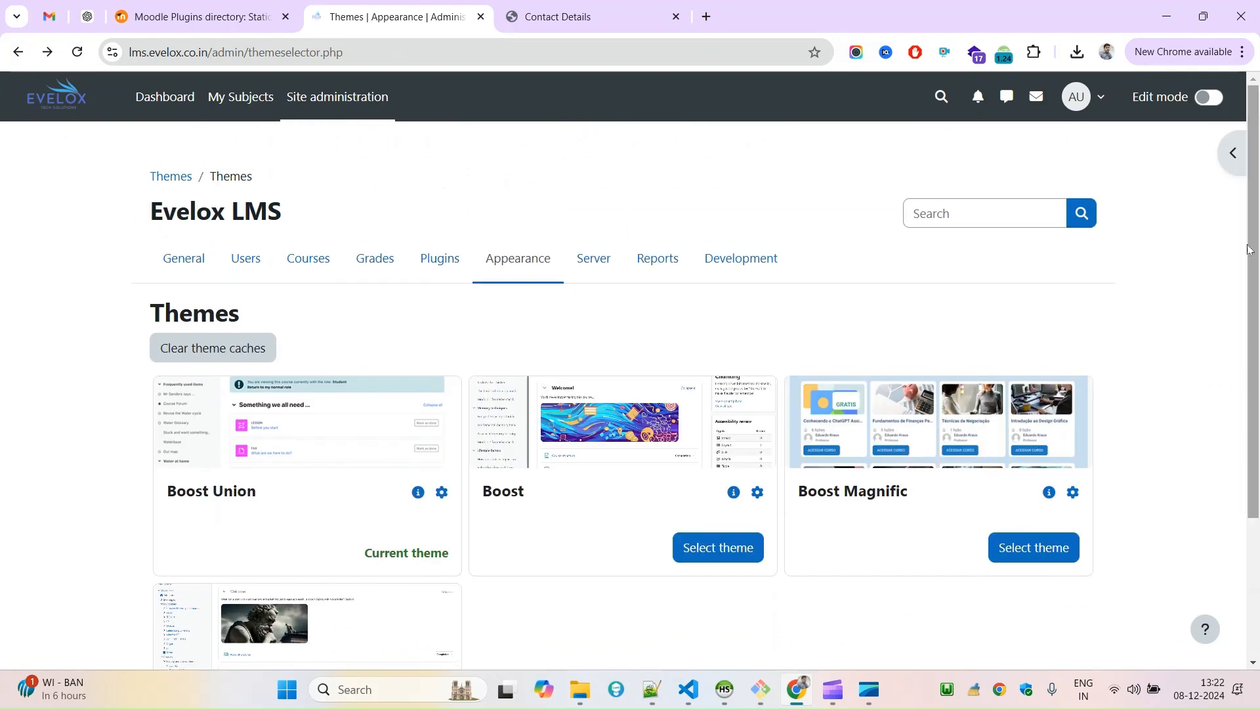
pyautogui.click(523, 270)
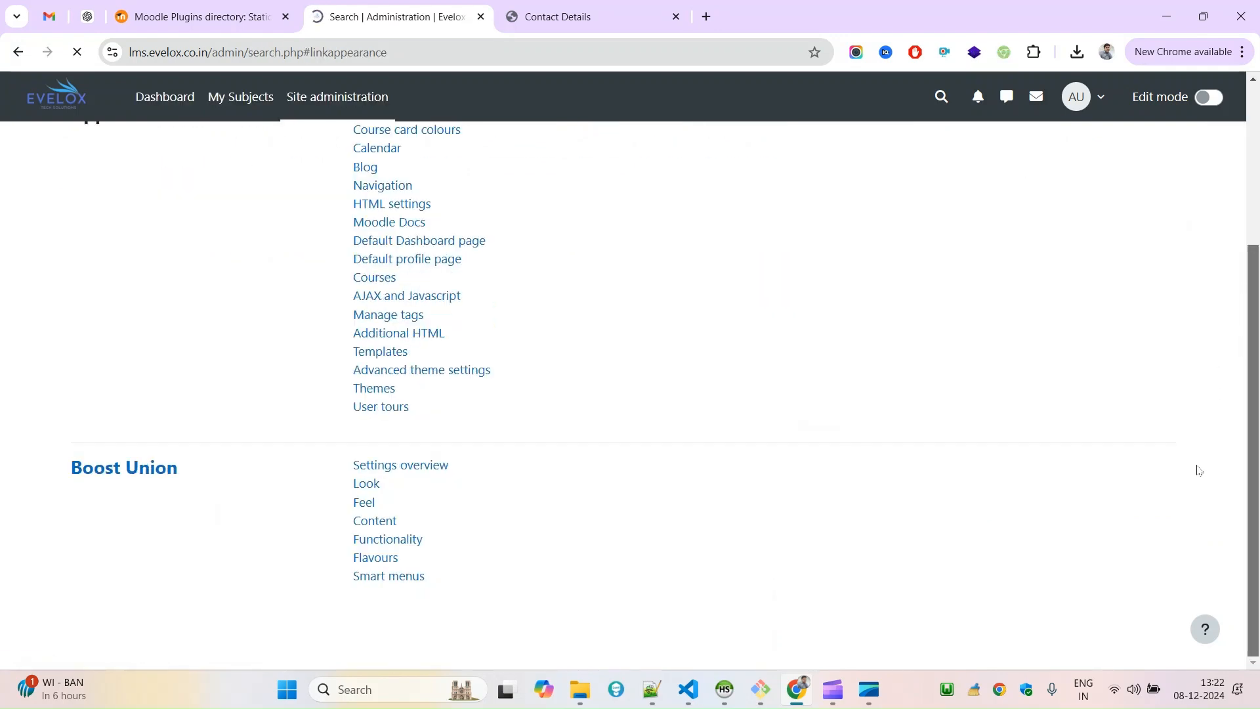
# Open the advanced theme settings and place the cursor in the empty Custom menu items field.
pyautogui.scroll(2, 1257, 328)
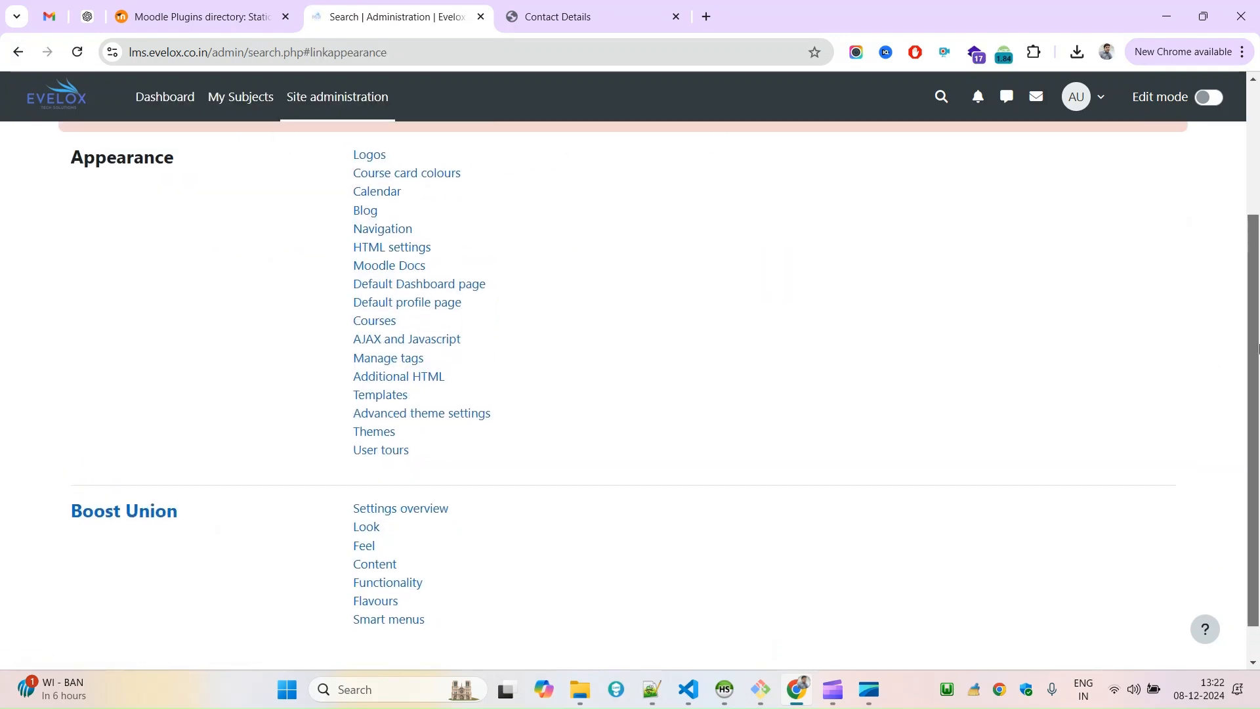
pyautogui.scroll(-2, 1256, 286)
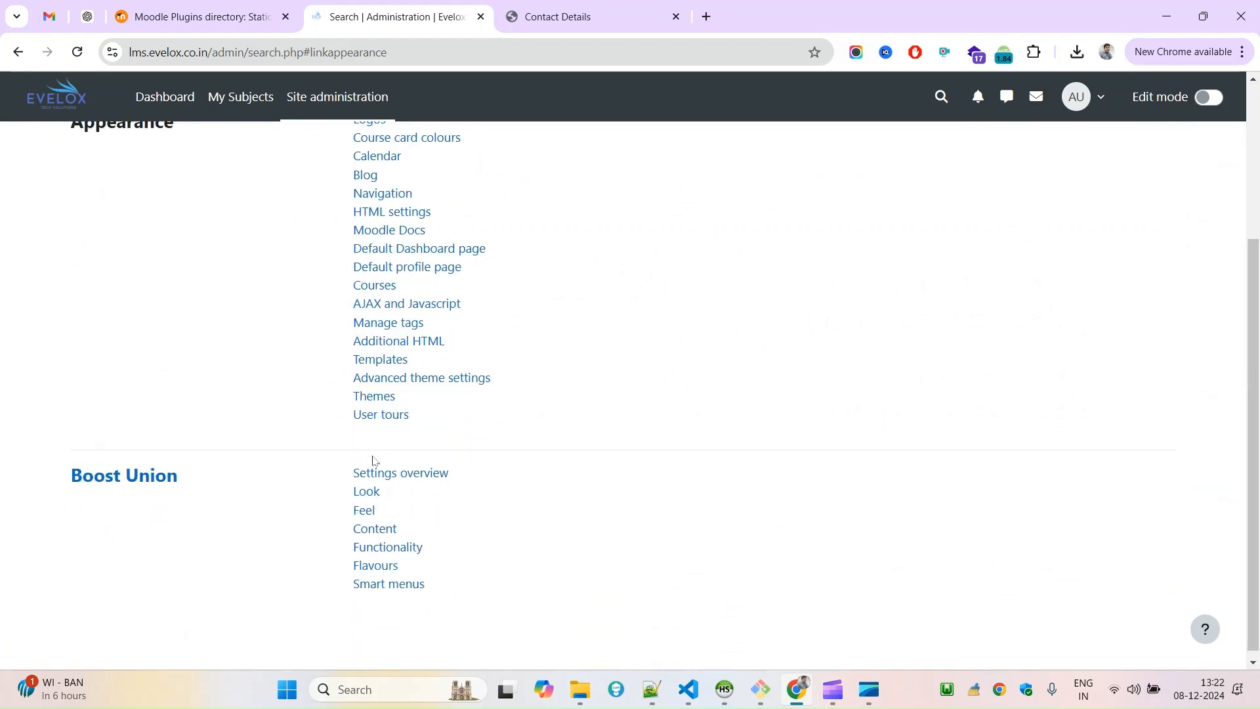
pyautogui.click(416, 377)
pyautogui.moveTo(1256, 203); pyautogui.dragTo(1259, 557)
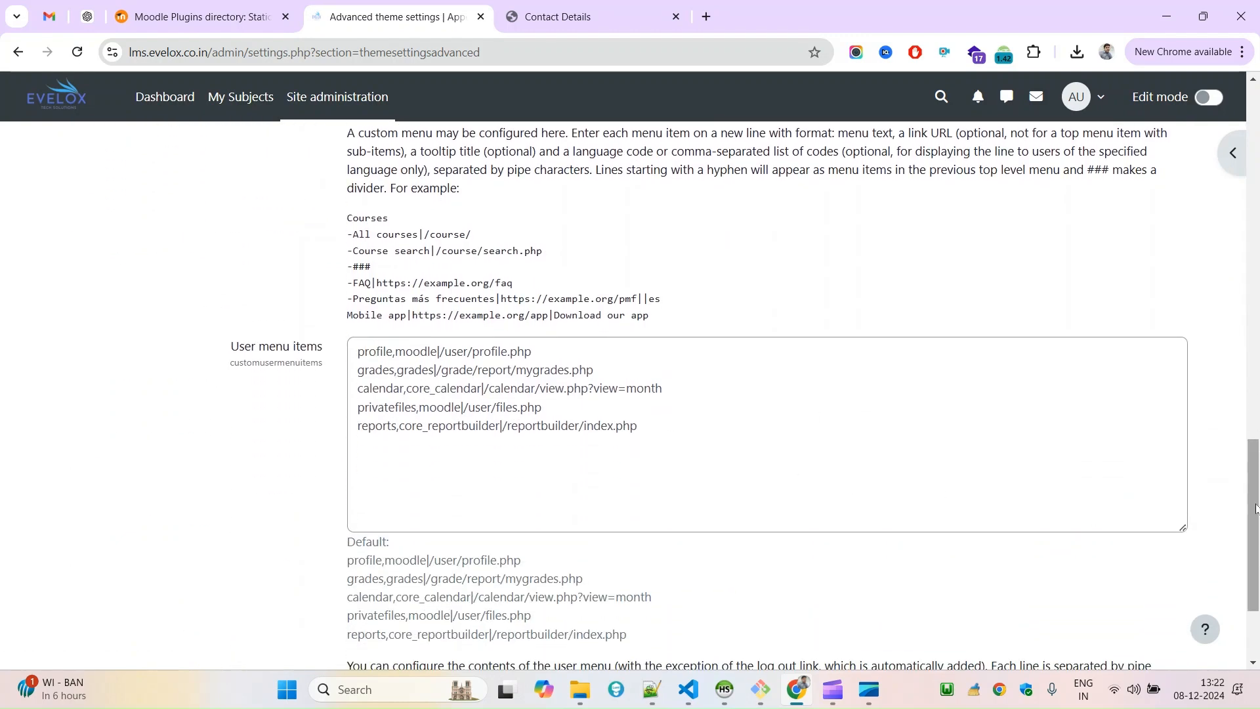
pyautogui.moveTo(1256, 509); pyautogui.dragTo(1231, 433)
pyautogui.click(484, 427)
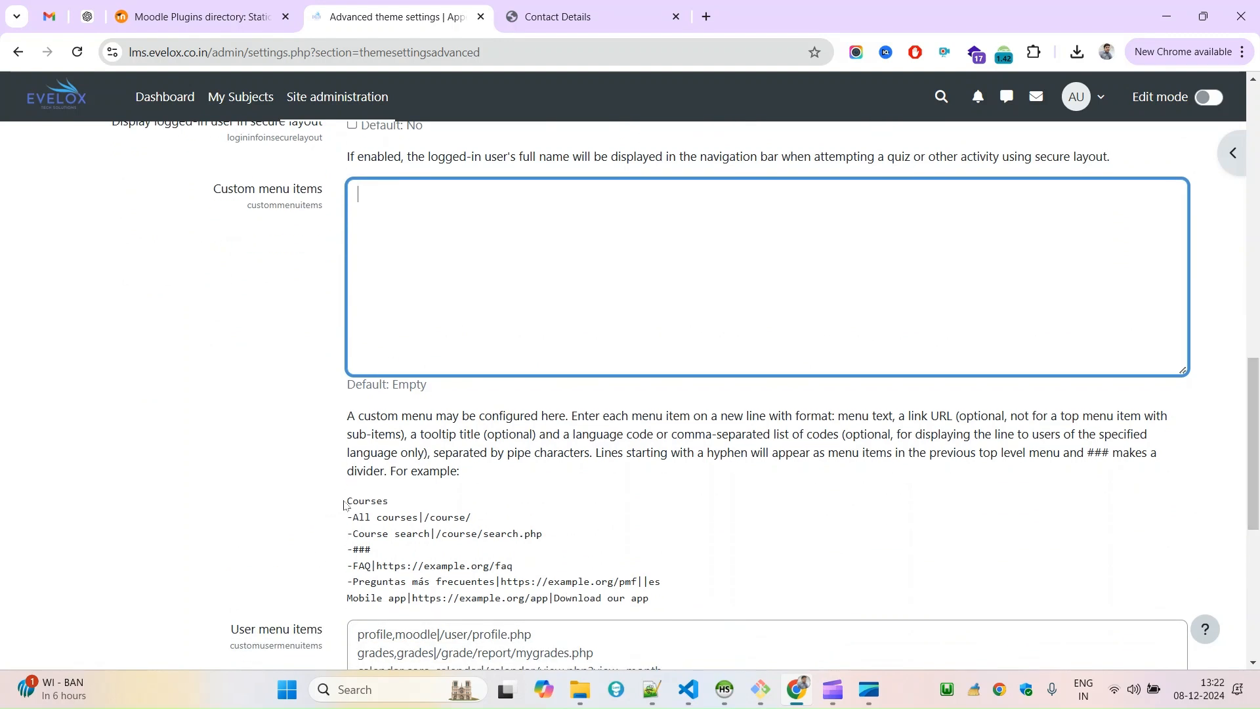
# Copy the Courses and All courses example lines into Custom menu items and set the link to /local/staticpage/view.php?page=sample.
pyautogui.moveTo(343, 505); pyautogui.dragTo(484, 520)
pyautogui.moveTo(371, 511); pyautogui.dragTo(513, 217)
pyautogui.click(494, 229)
pyautogui.write('https://lms.evelox.co.in/local/staticpage/view.php?page=sample')
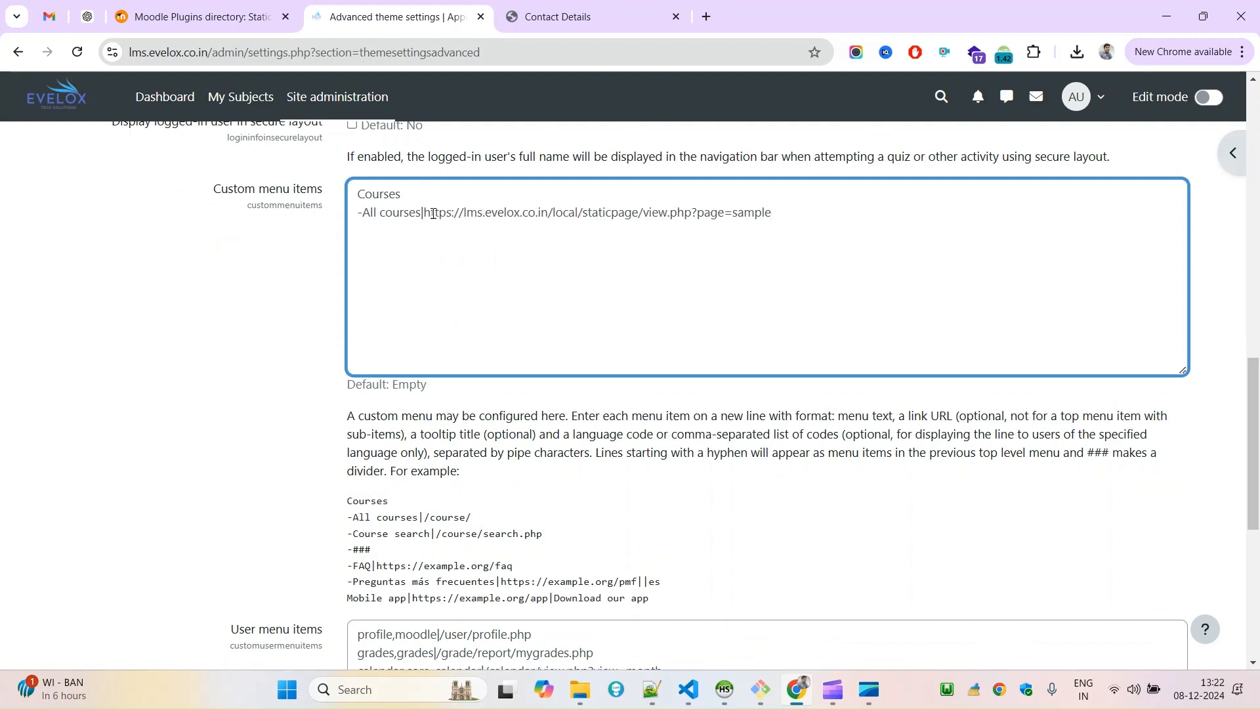
pyautogui.moveTo(425, 212); pyautogui.dragTo(546, 212)
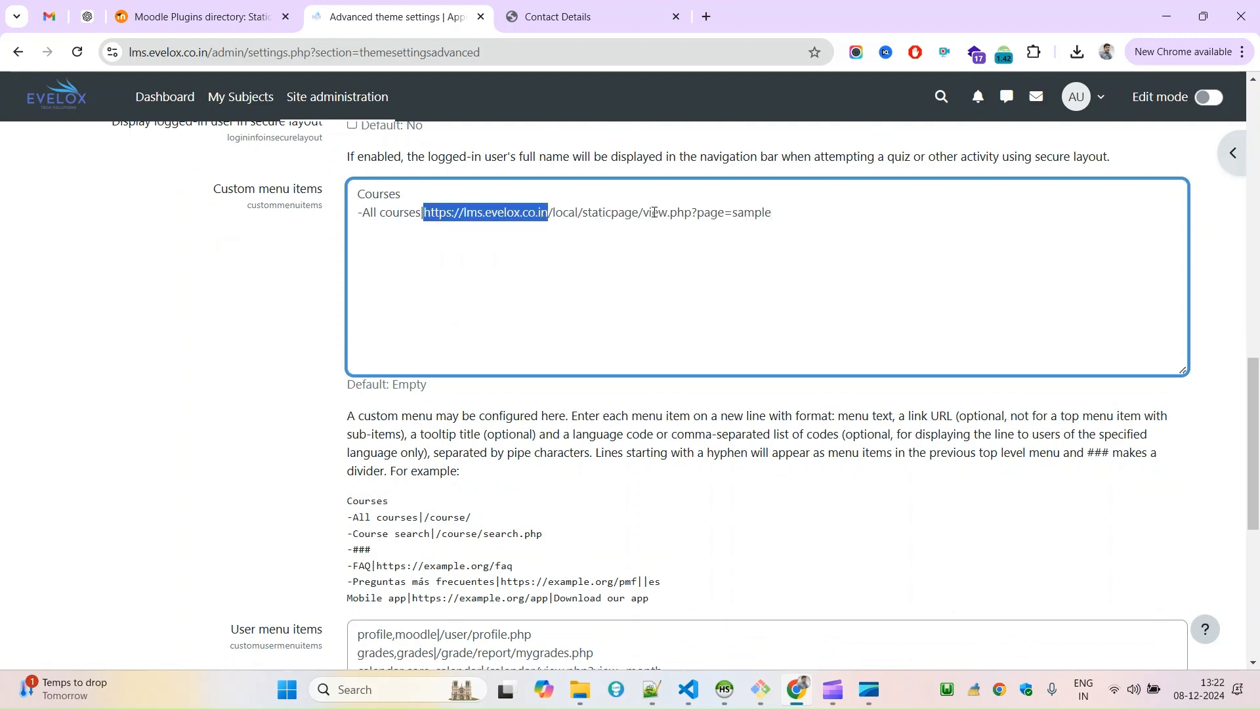
pyautogui.press('BackSpace')
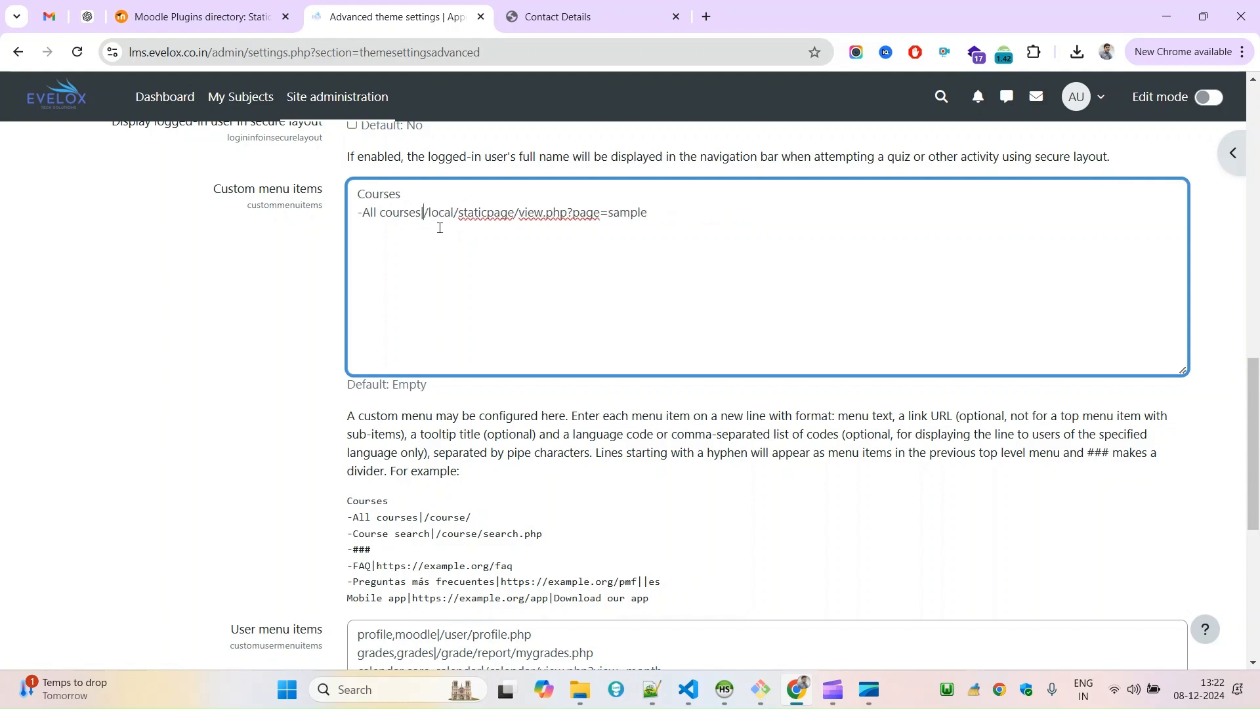
# Replace the Courses line and the All courses label with the single menu label Sample before the link.
pyautogui.doubleClick(628, 214)
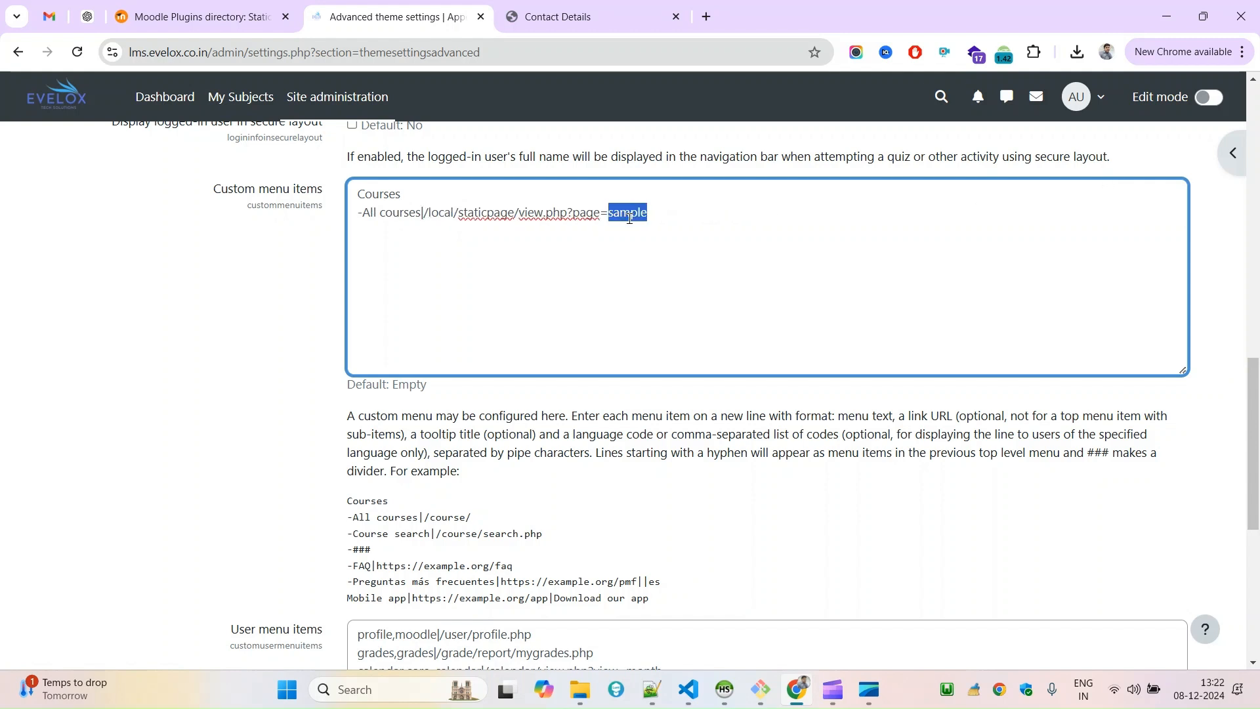
pyautogui.hotkey('ctrl', 'c')
pyautogui.doubleClick(378, 196)
pyautogui.hotkey('ctrl', 'v')
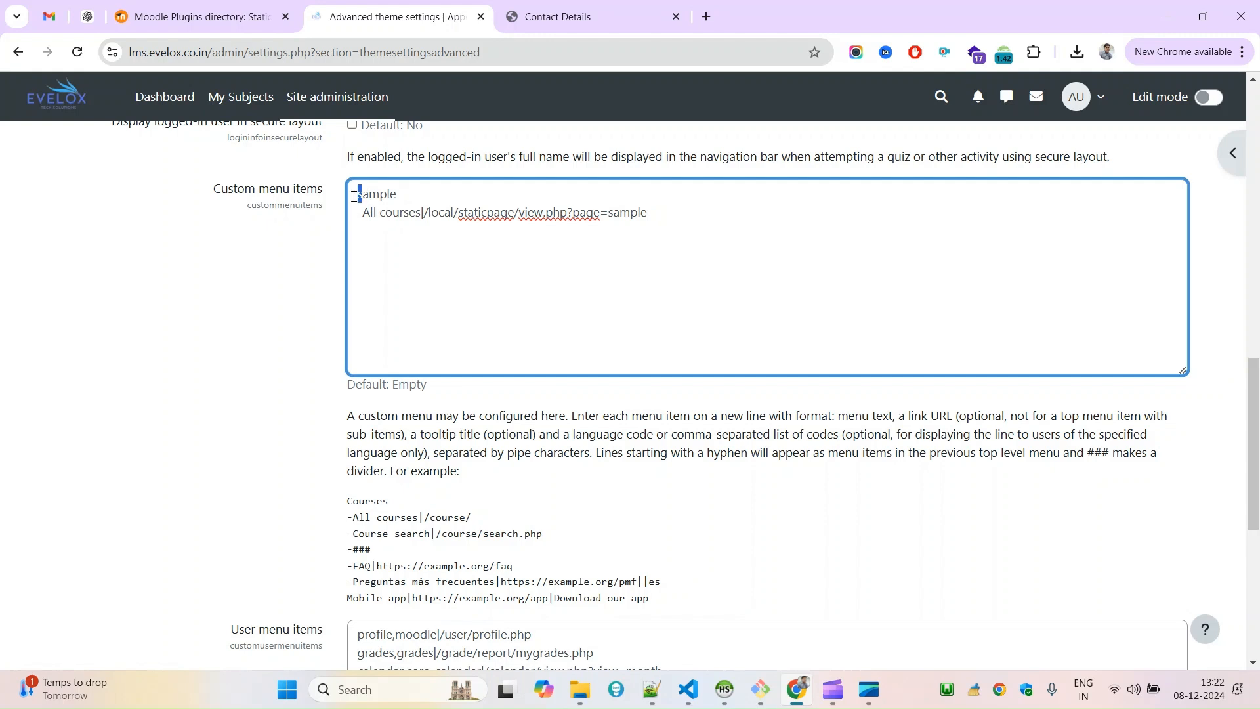
pyautogui.moveTo(421, 214); pyautogui.dragTo(343, 192)
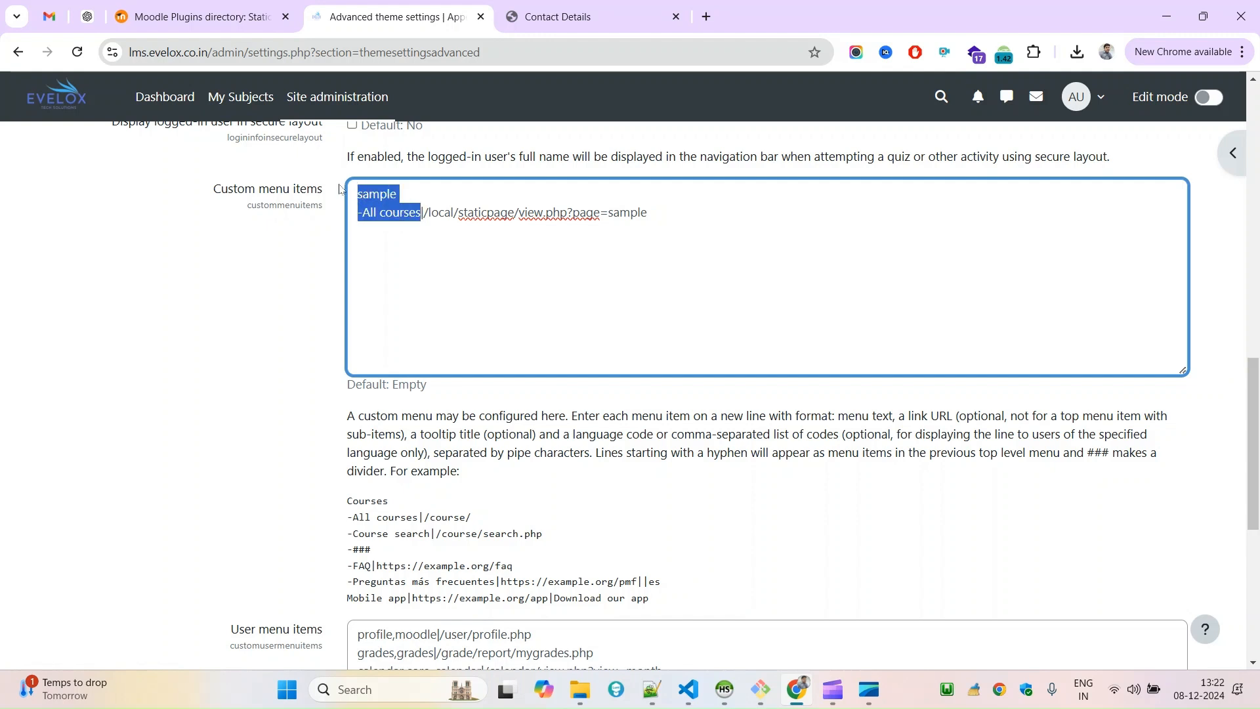
pyautogui.press('BackSpace')
pyautogui.write('Sample')
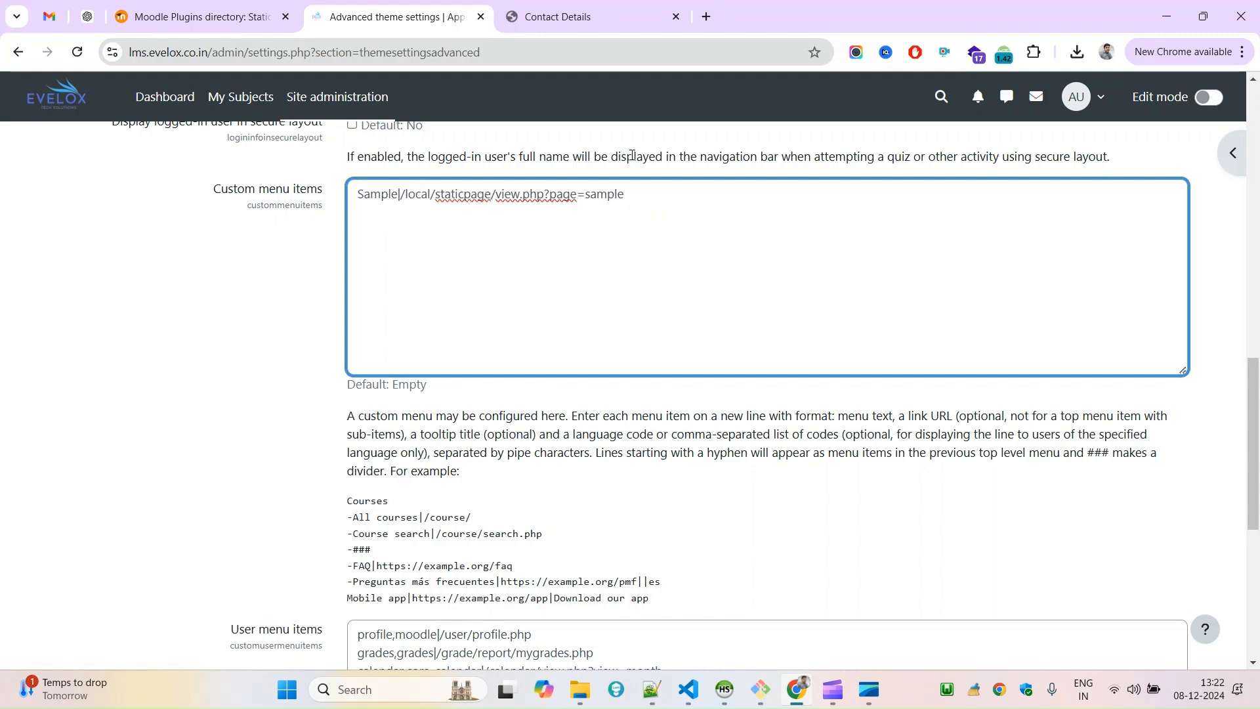
# Relabel the custom menu item as Contact Info with a space on each side of the pipe, and save the theme settings.
pyautogui.press('BackSpace')
pyautogui.press('BackSpace')
pyautogui.press('BackSpace')
pyautogui.press('BackSpace')
pyautogui.press('BackSpace')
pyautogui.press('BackSpace')
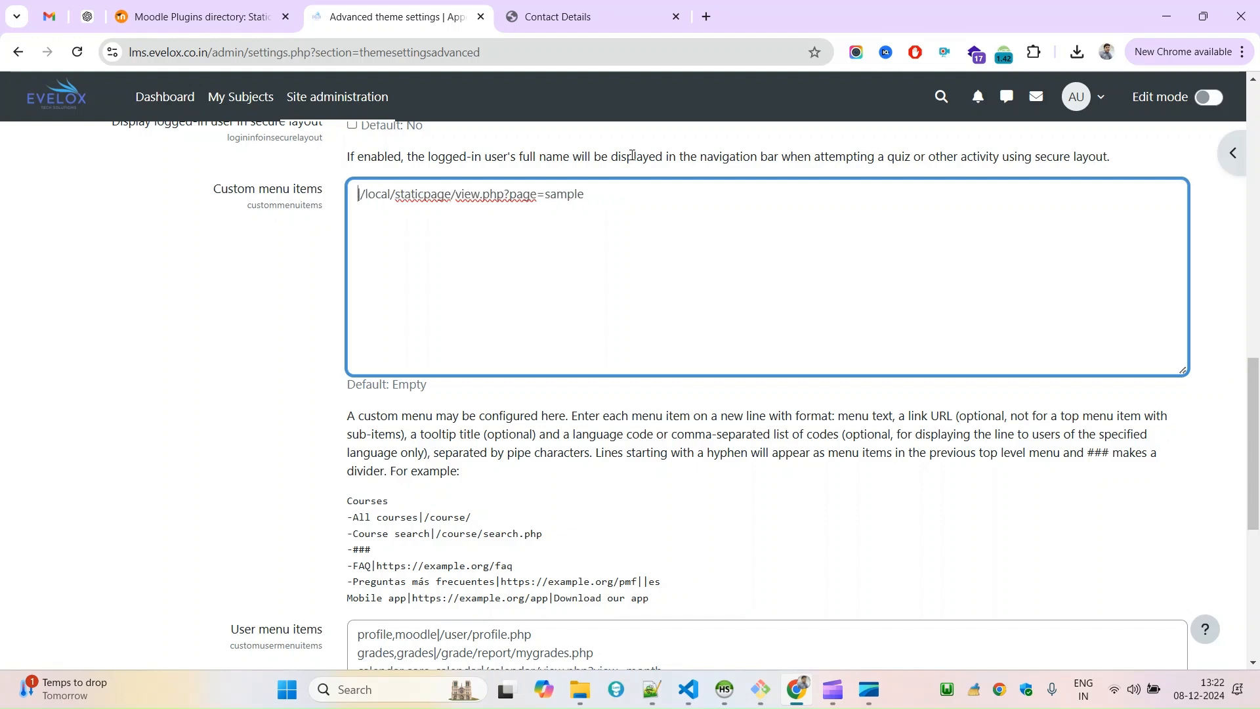
pyautogui.write('Contact ')
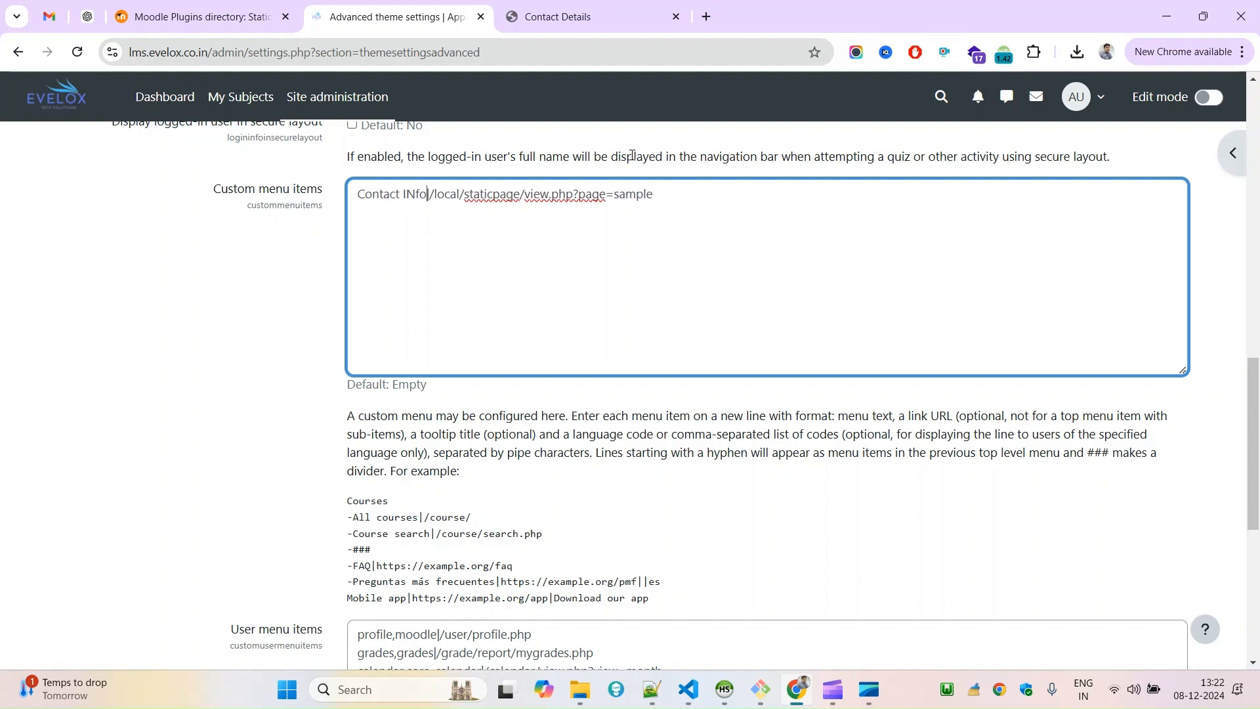
pyautogui.write('Info')
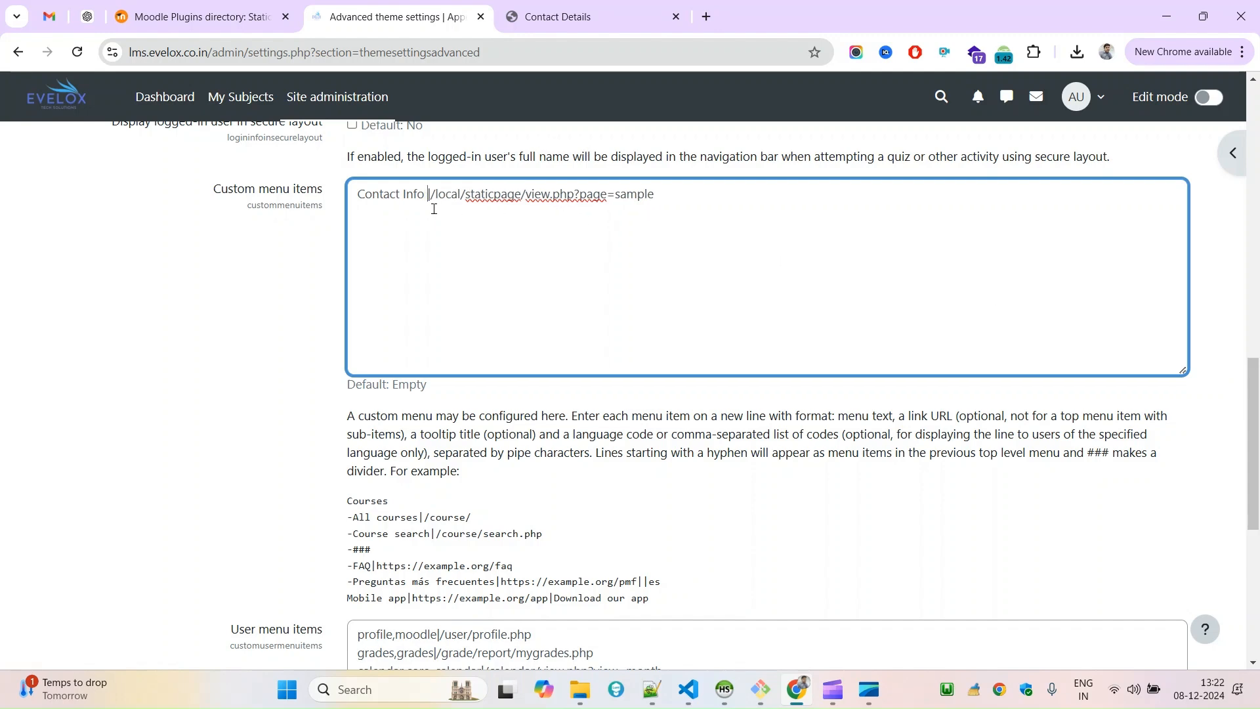
pyautogui.write(' |')
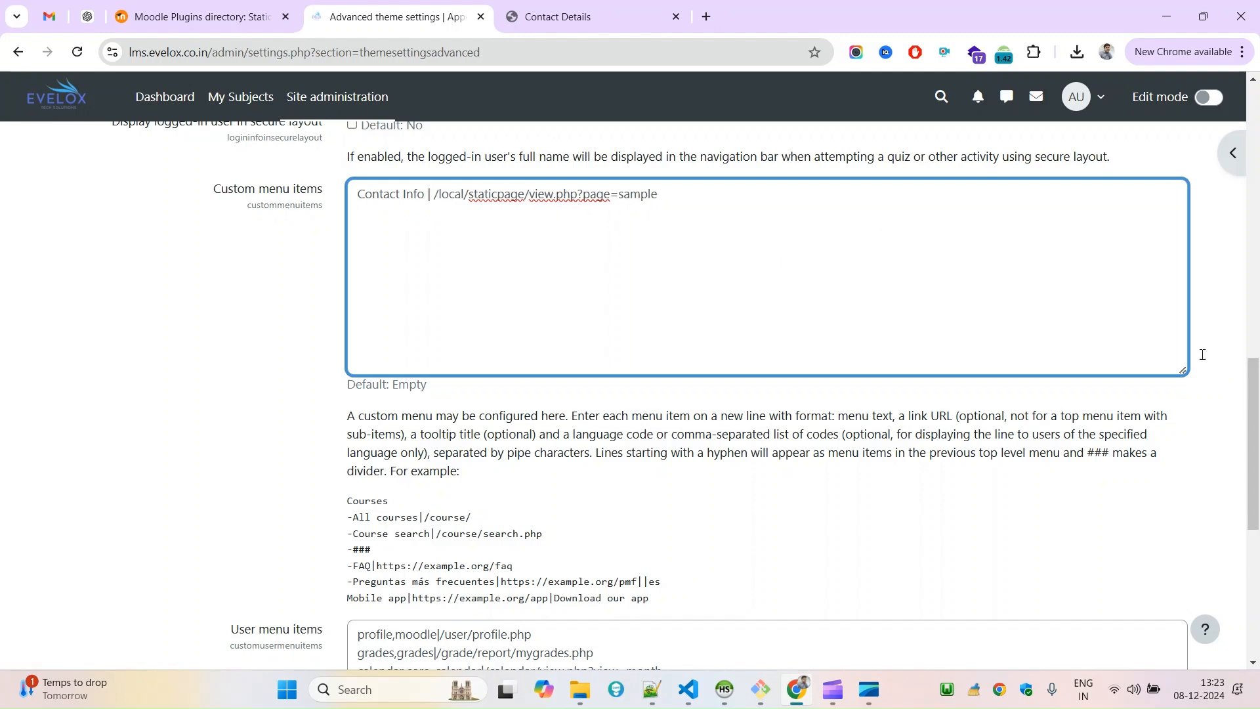
pyautogui.scroll(-7, 1203, 355)
pyautogui.click(410, 593)
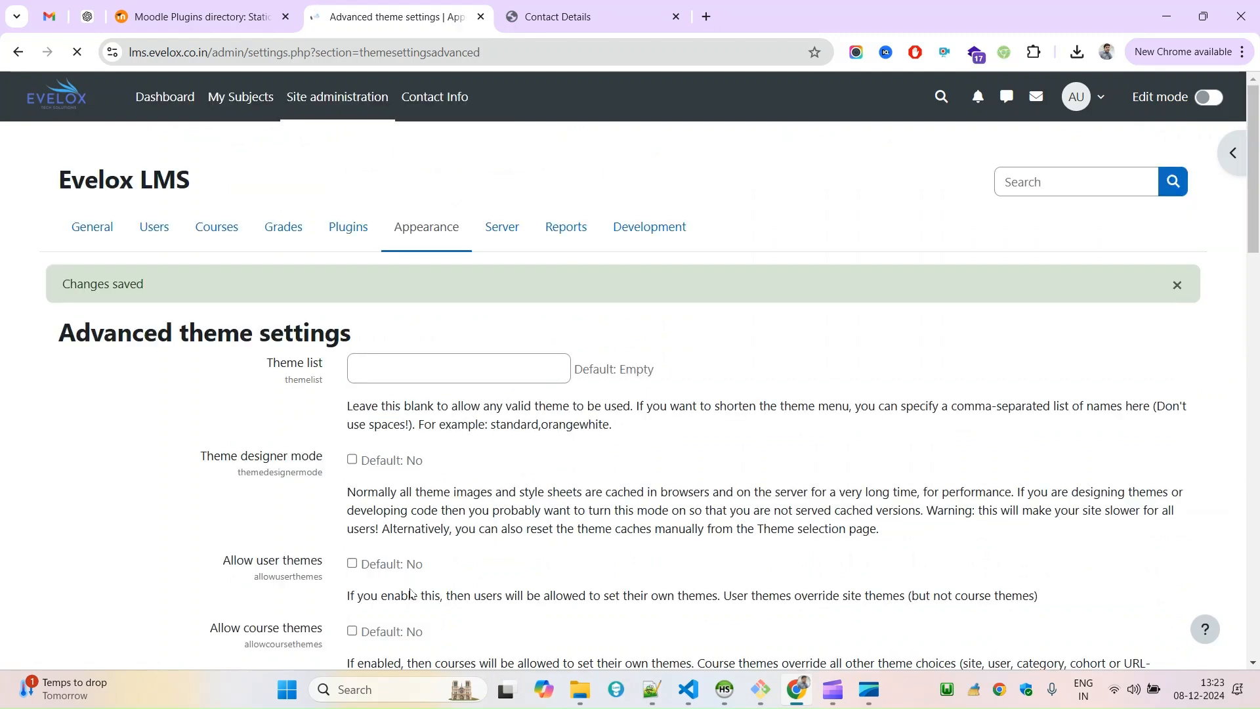
# Test the Contact Info navigation link in a new tab and in the current tab, and return to the advanced theme settings.
pyautogui.click(423, 115)
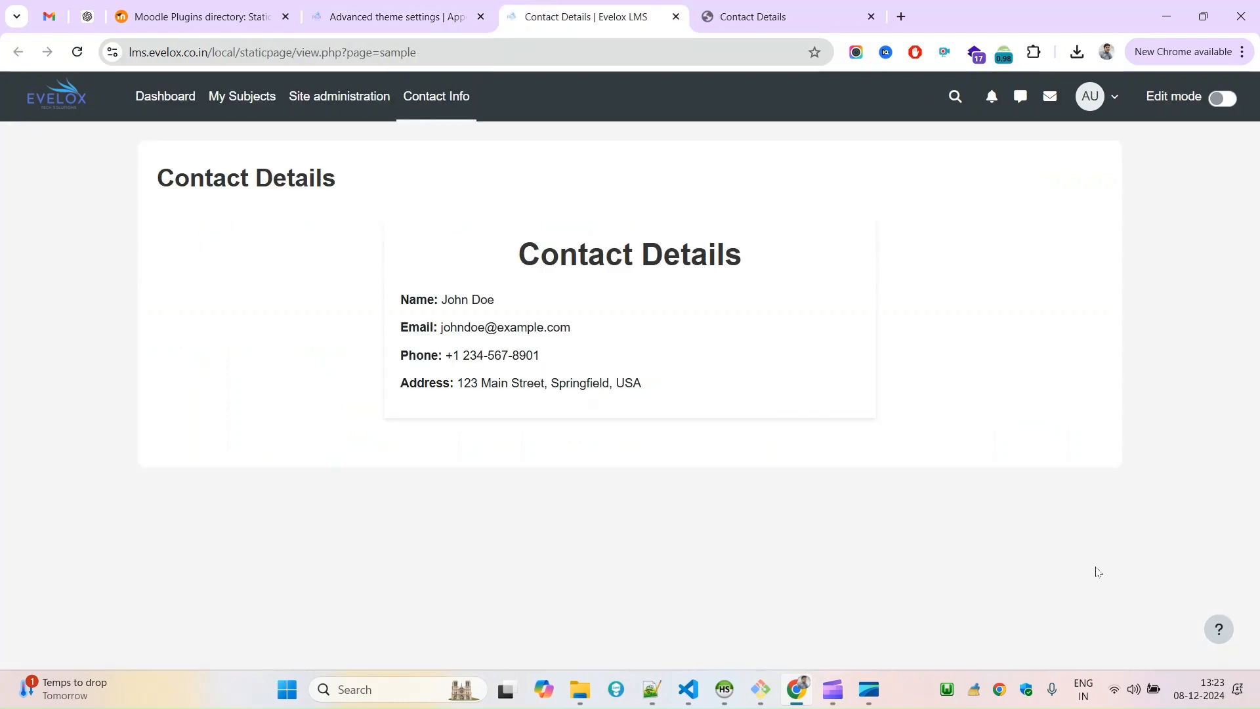
pyautogui.click(457, 5)
pyautogui.click(431, 97)
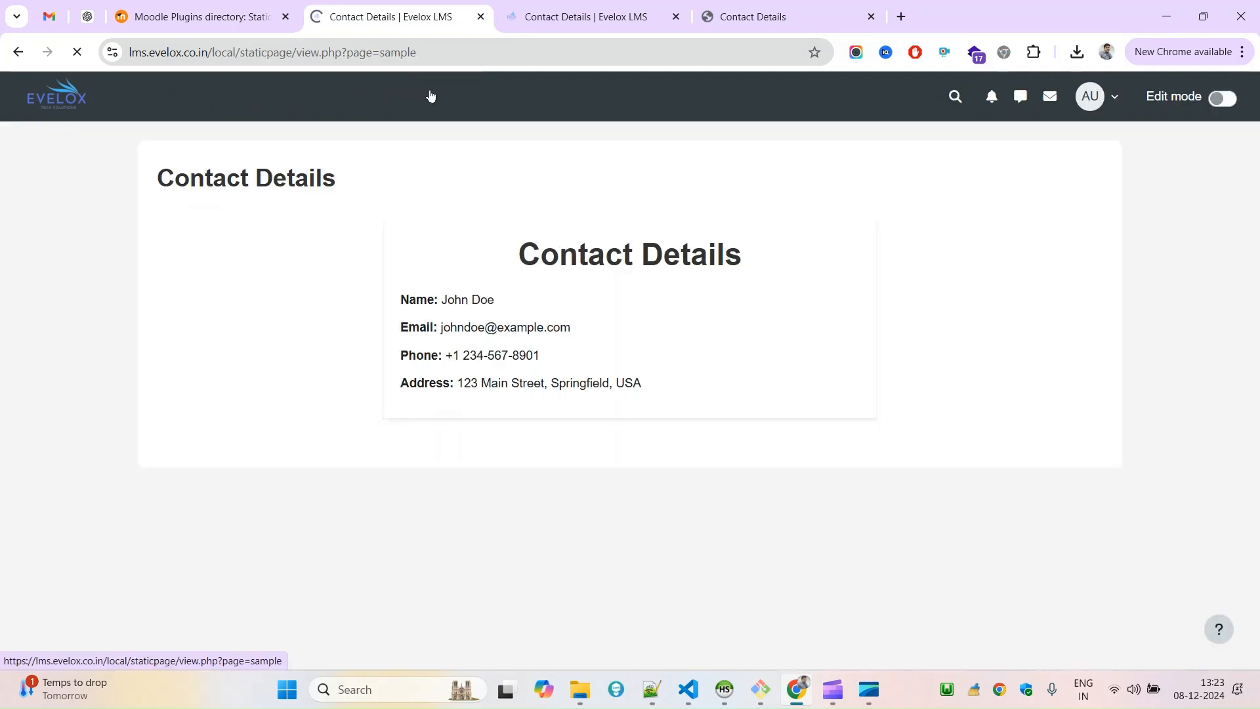
pyautogui.moveTo(1138, 596); pyautogui.dragTo(91, 243)
pyautogui.click(91, 243)
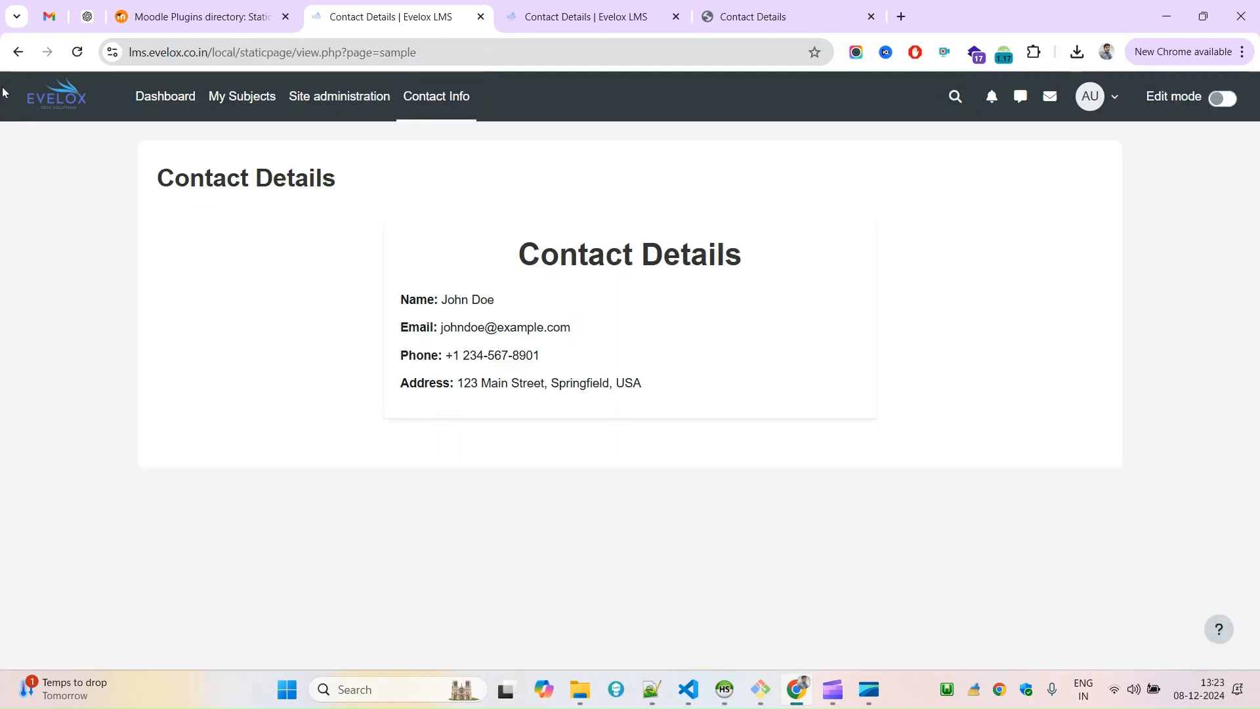
pyautogui.click(13, 56)
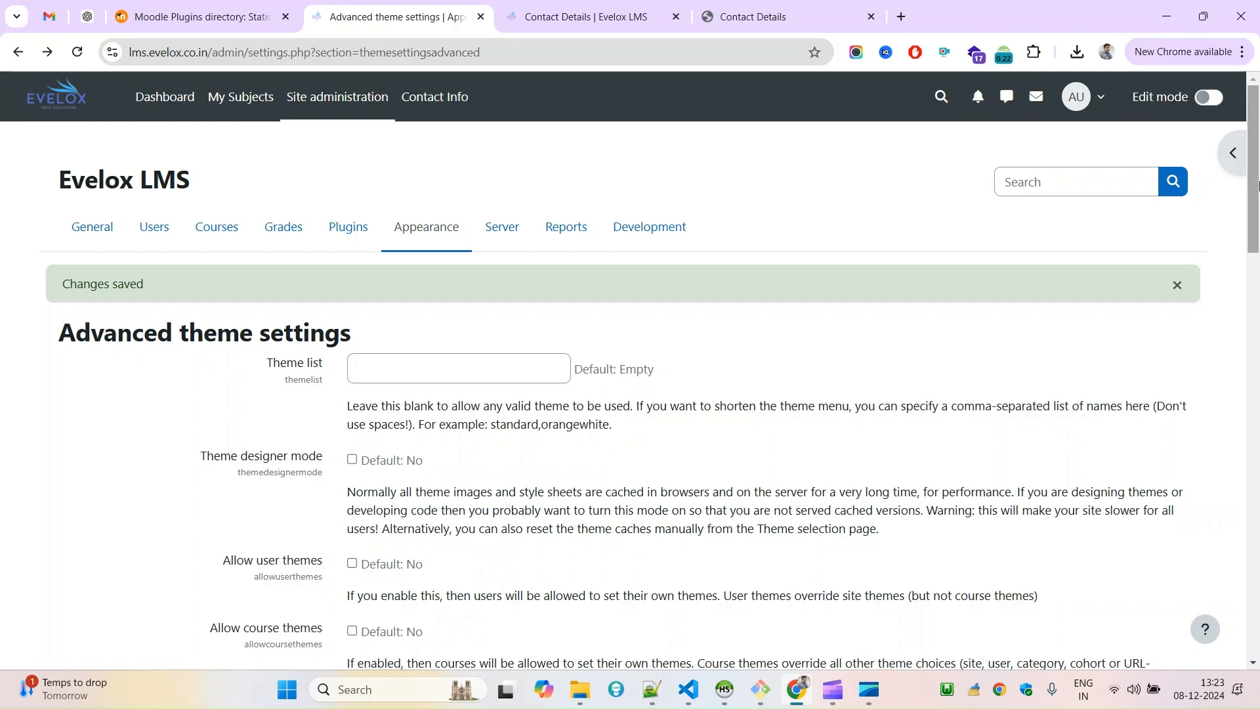
# Review the saved Custom menu items entry and compare it with the opened Contact Details page.
pyautogui.moveTo(1258, 151); pyautogui.dragTo(1185, 516)
pyautogui.scroll(15, 1185, 516)
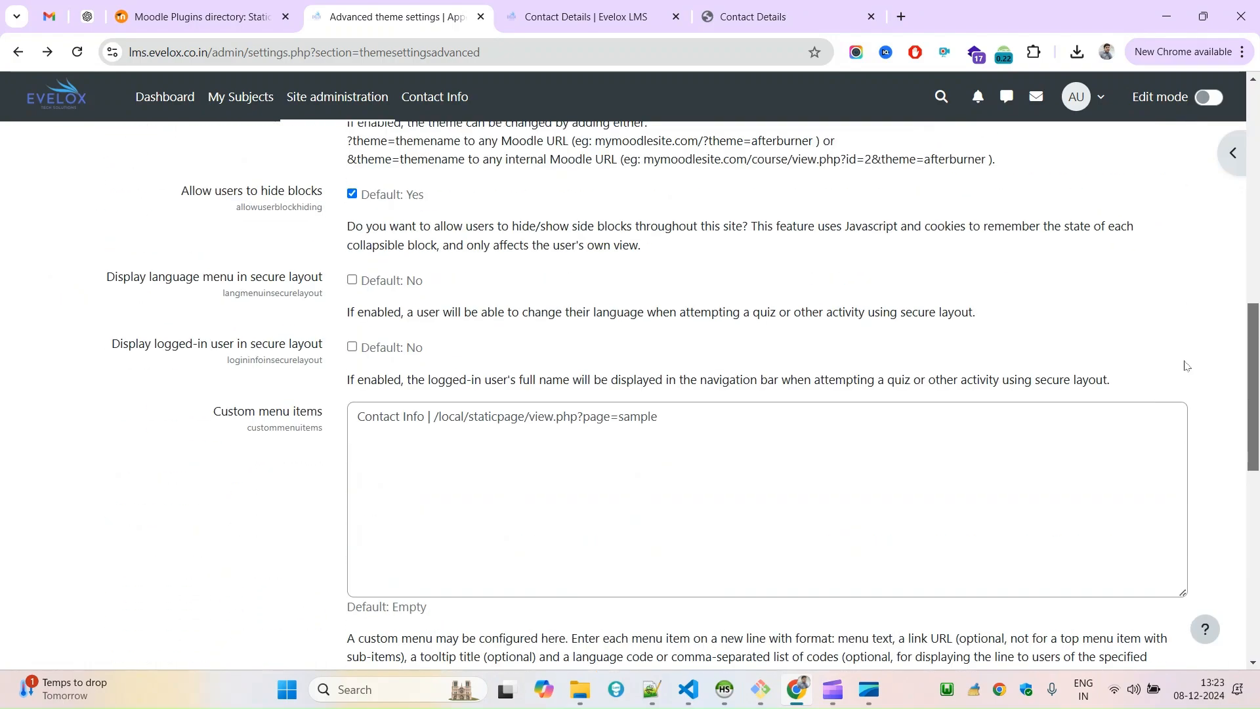
pyautogui.click(555, 6)
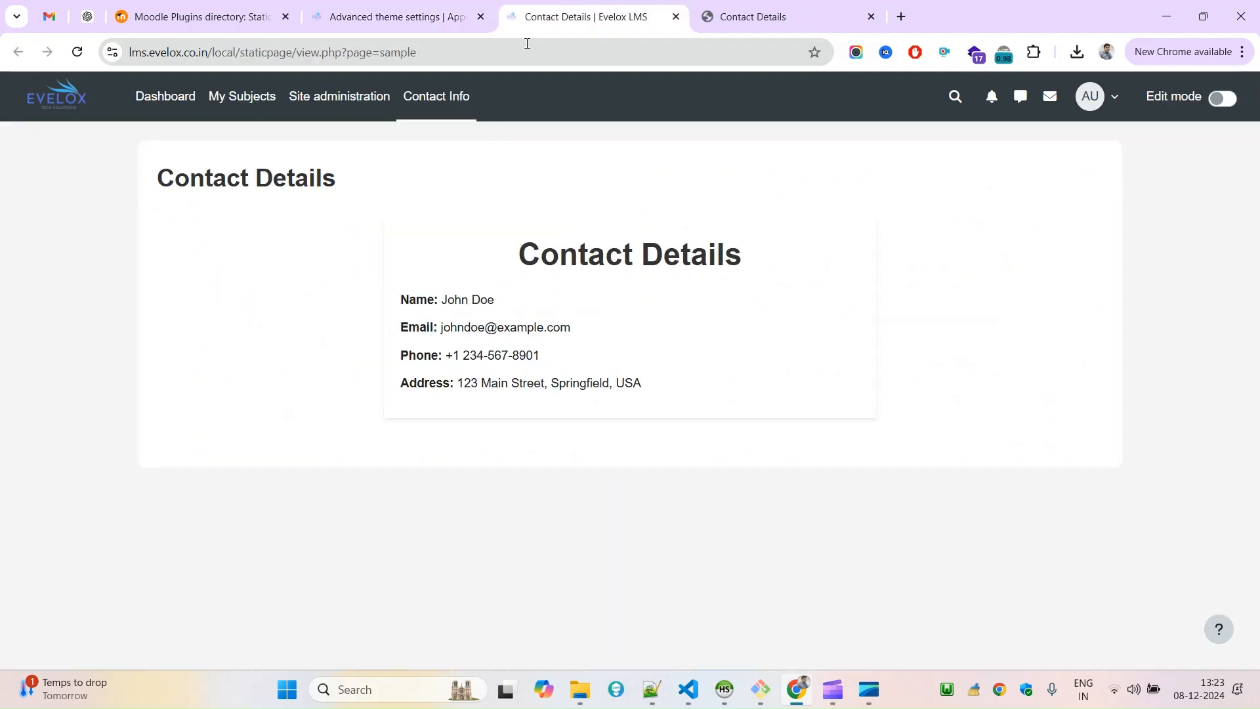
pyautogui.click(384, 8)
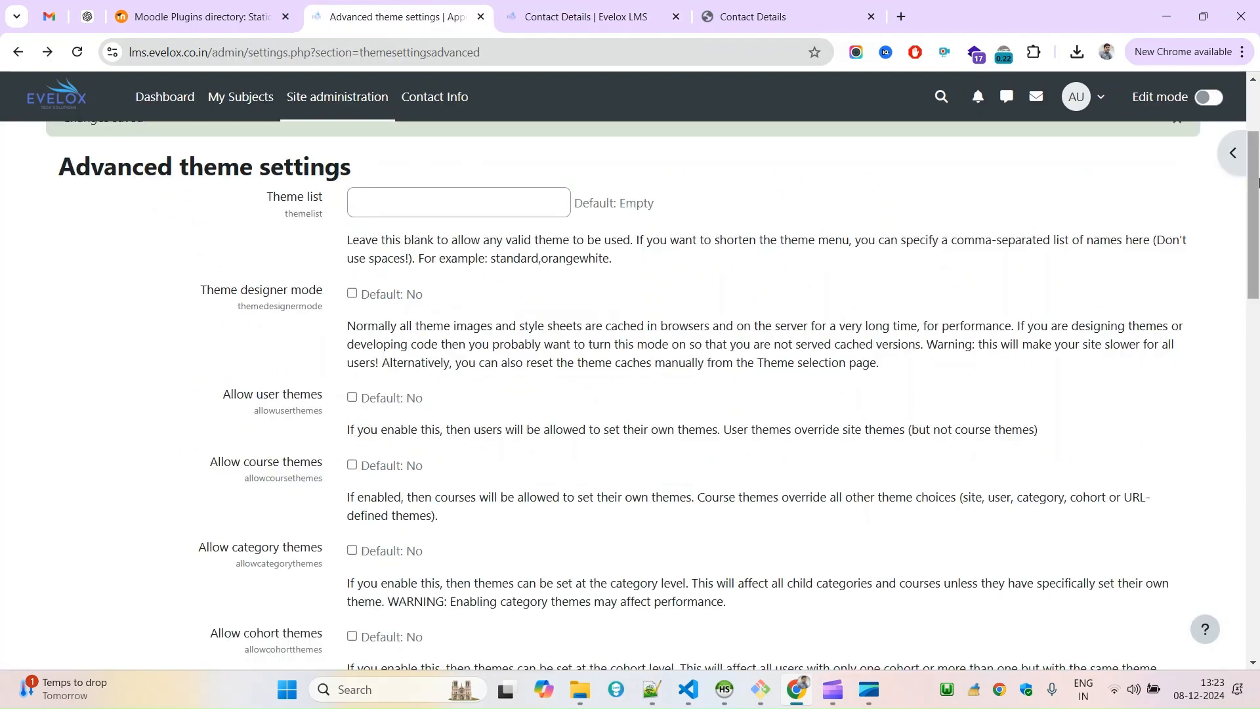
pyautogui.scroll(3, 294, 116)
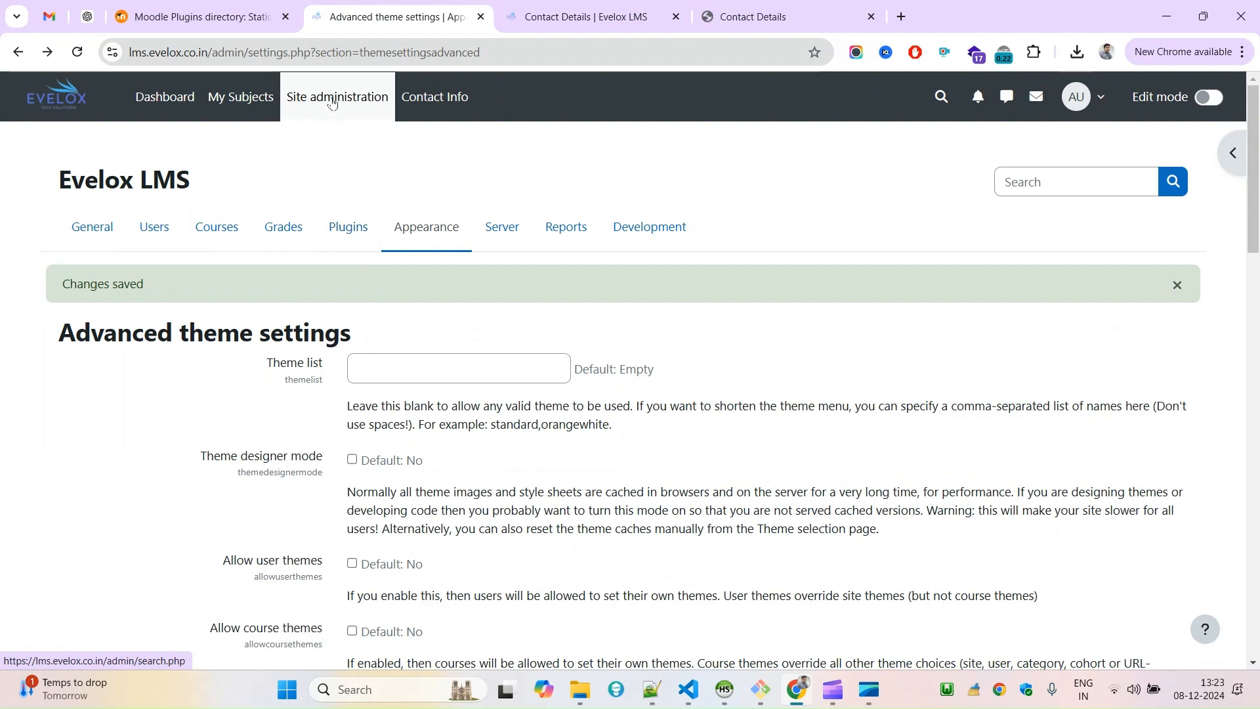
pyautogui.click(549, 8)
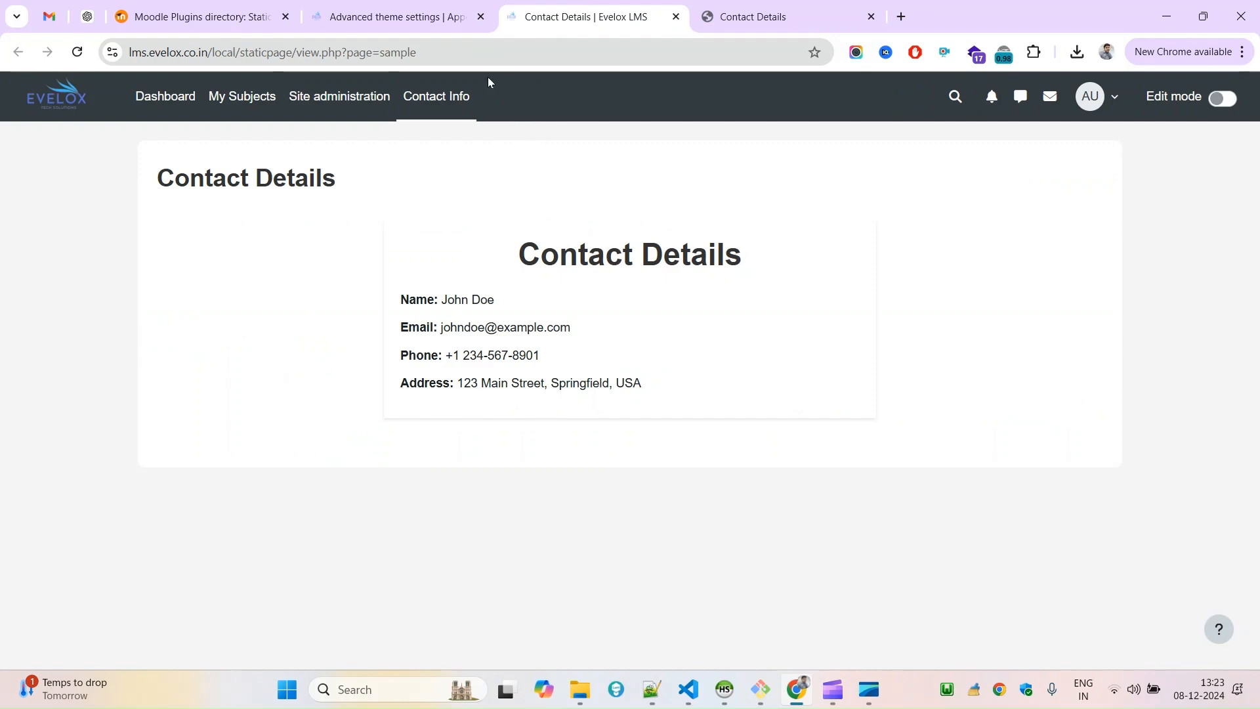
# Return to the site administration and open the Static Pages category in the General section, showing its Documents area.
pyautogui.click(404, 5)
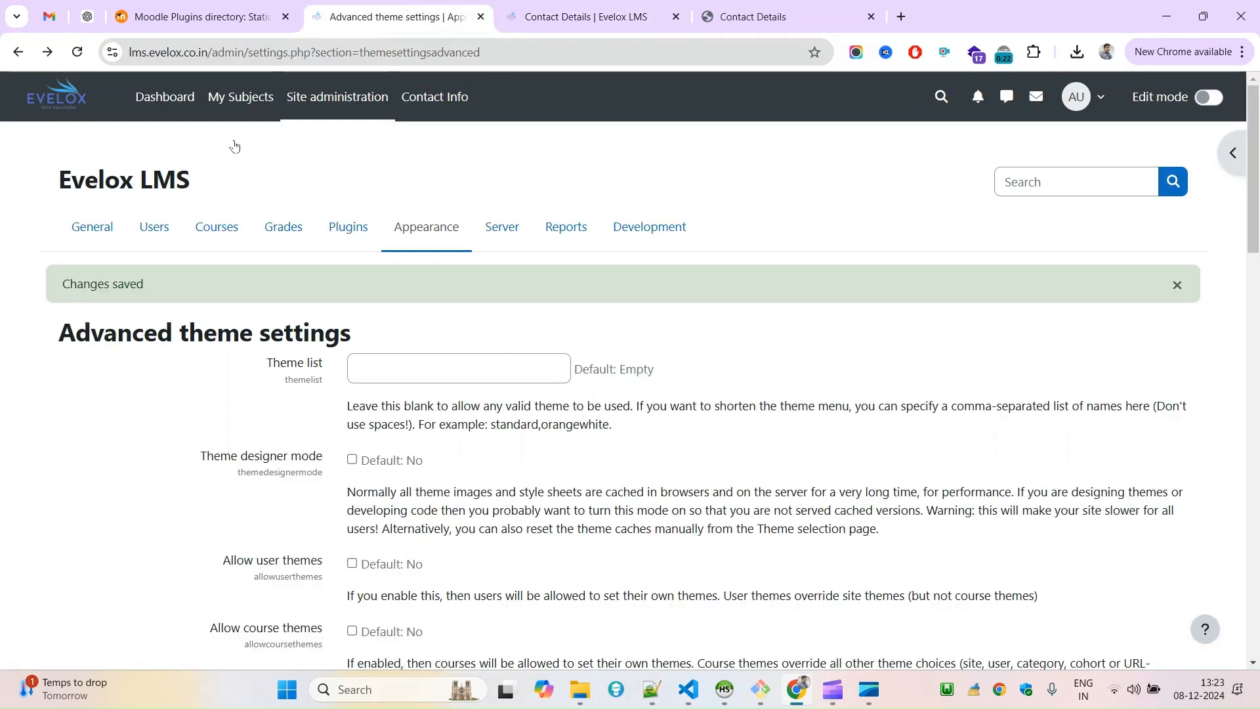
pyautogui.click(94, 237)
pyautogui.scroll(-15, 1224, 619)
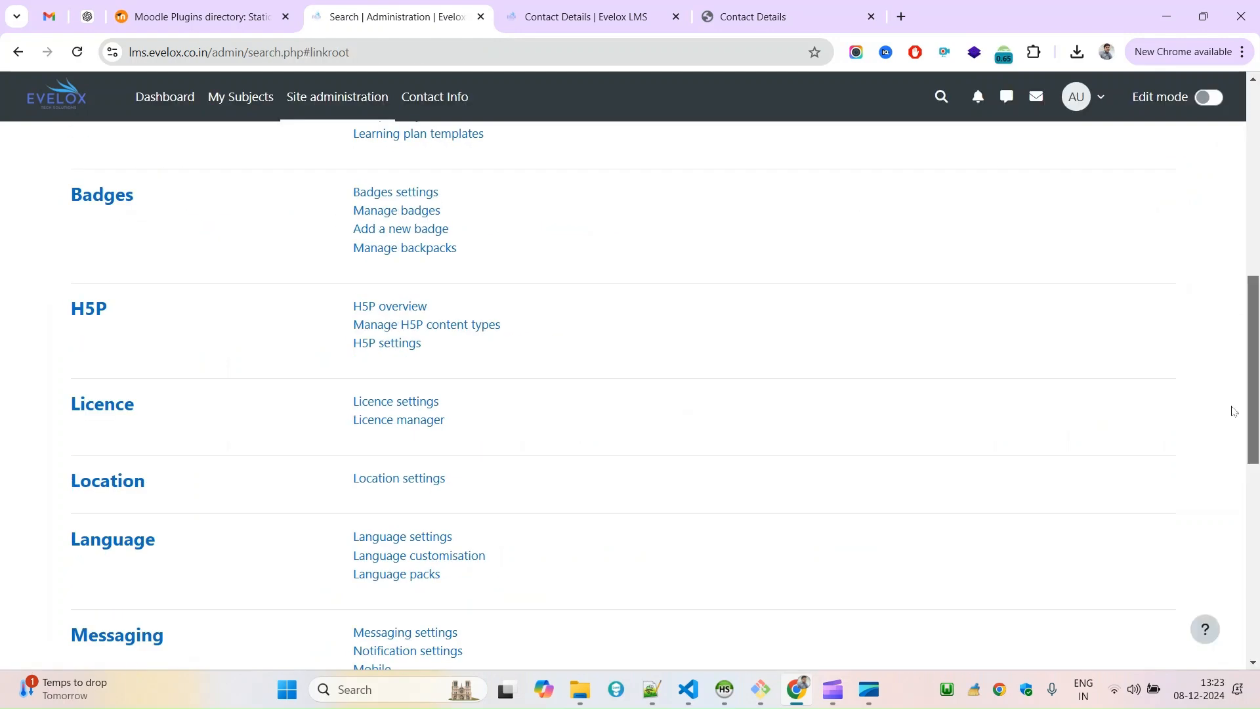
pyautogui.click(126, 542)
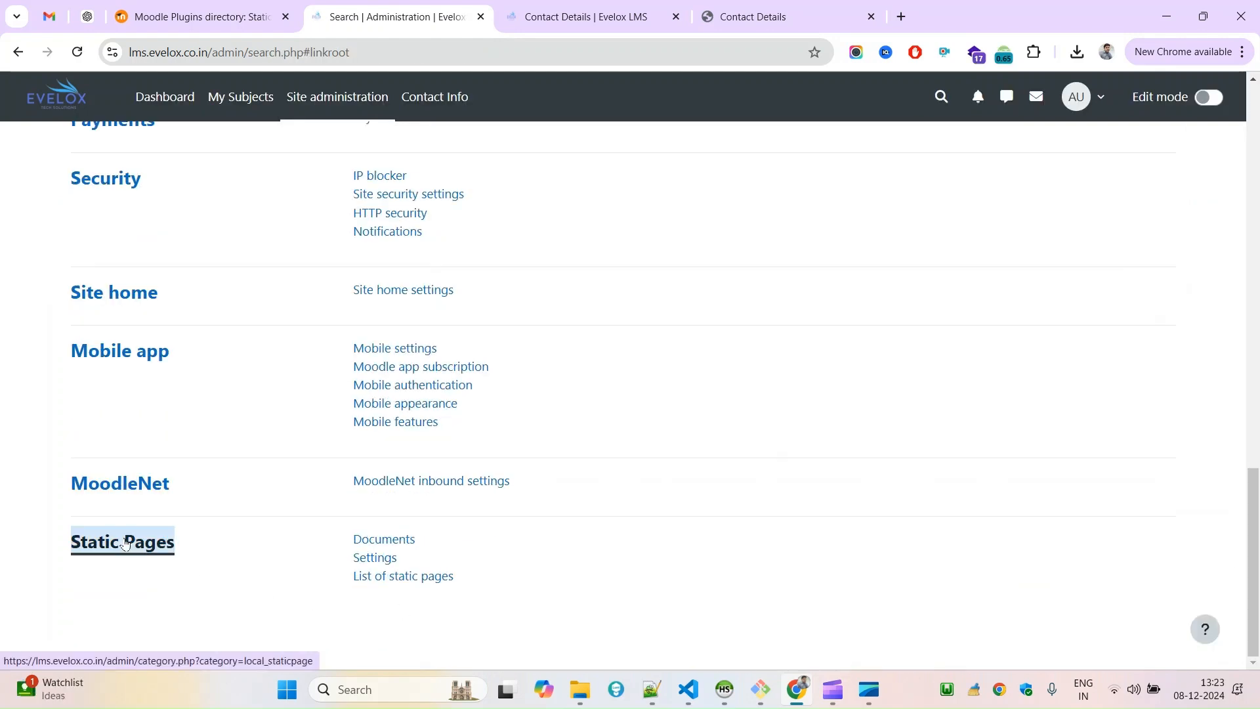
pyautogui.scroll(-3, 829, 295)
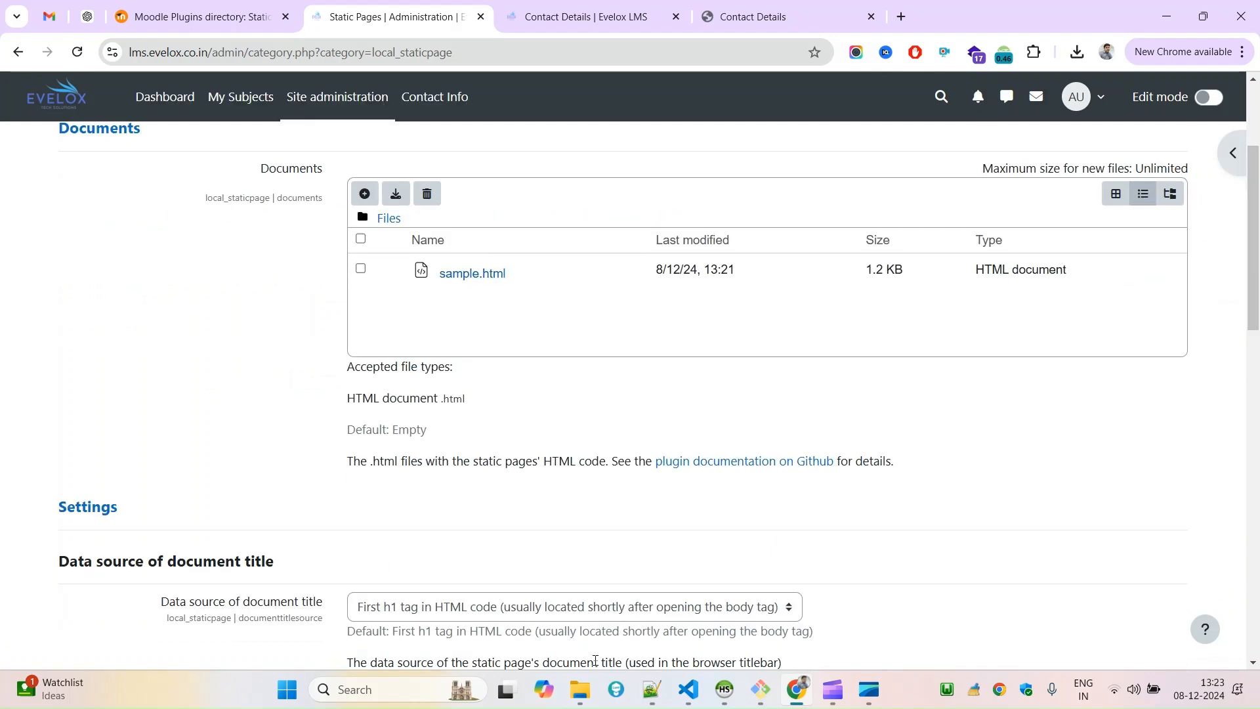
# Switch to the Downloads folder in File Explorer, duplicate the sample HTML file, and rename the copy to exam.
pyautogui.moveTo(580, 689)
pyautogui.click(586, 633)
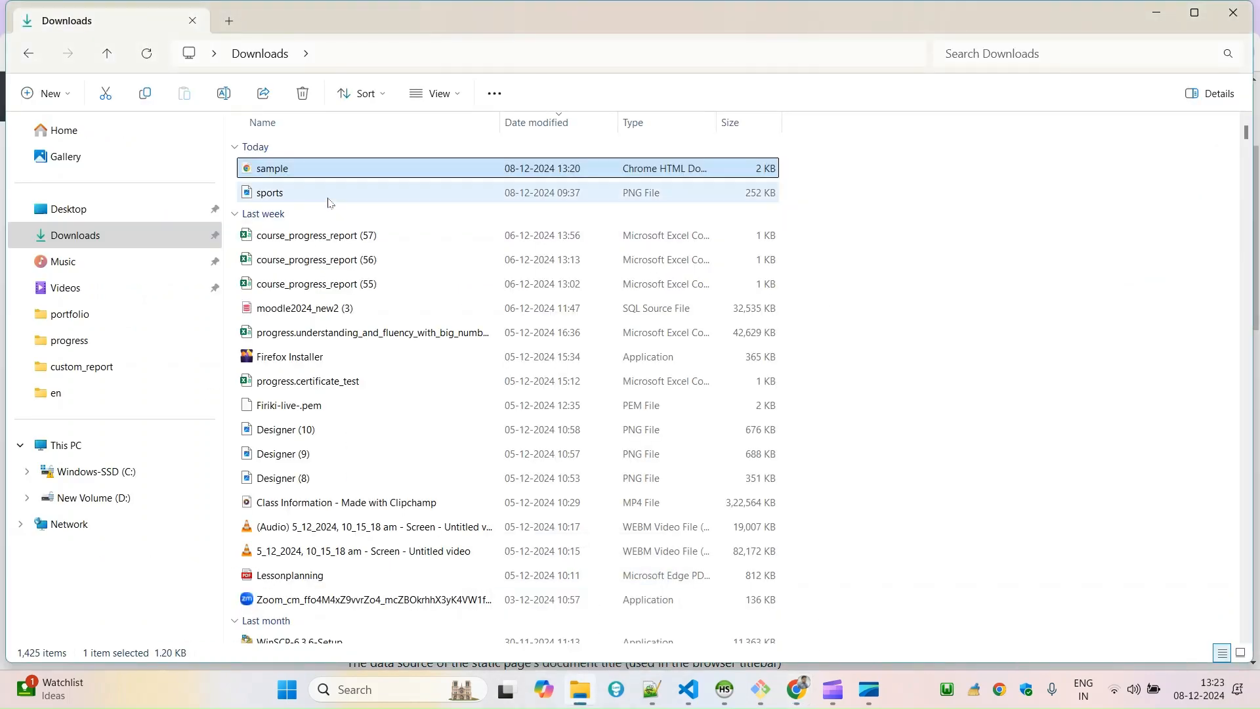
pyautogui.hotkey('ctrl', 'c')
pyautogui.hotkey('ctrl', 'v')
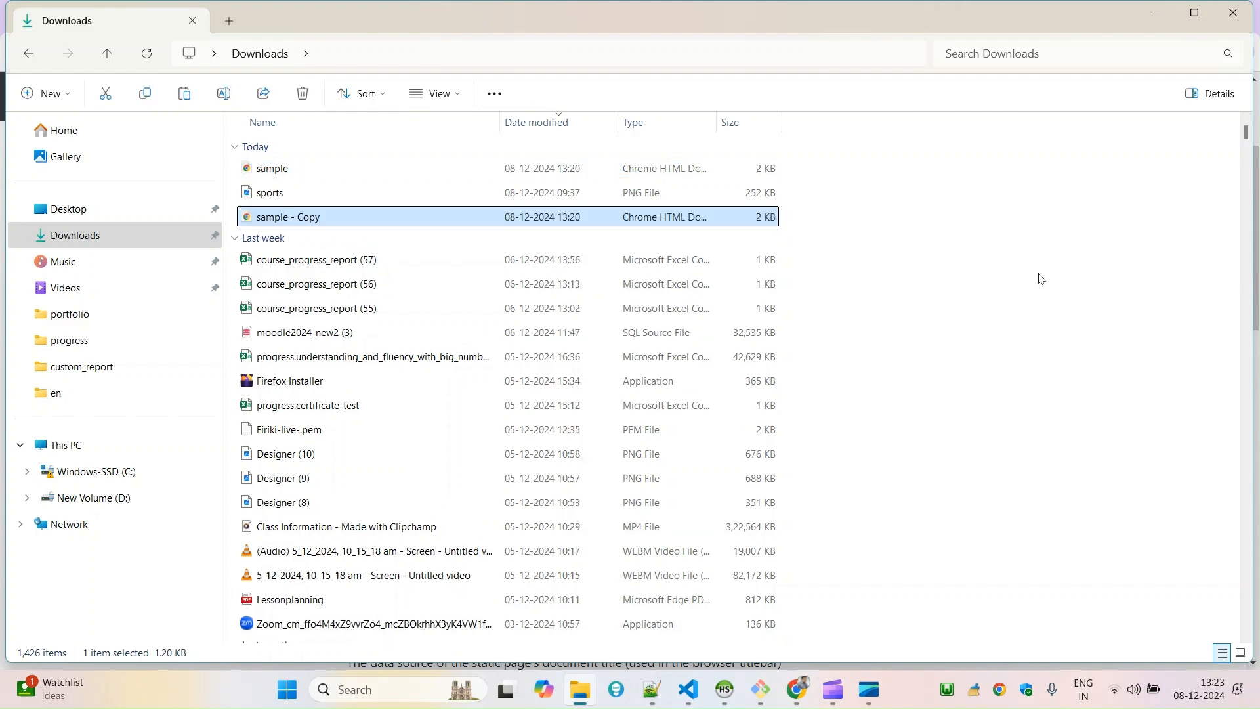
pyautogui.press('F2')
pyautogui.write('exam')
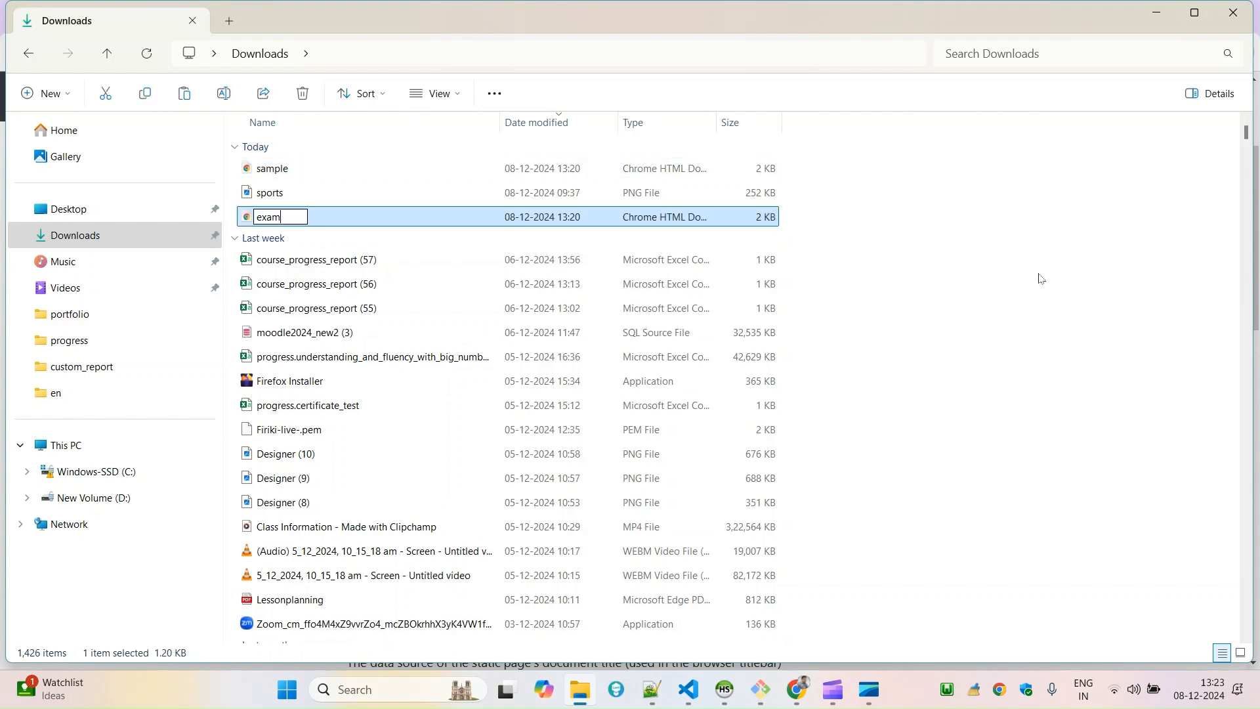
pyautogui.press('Return')
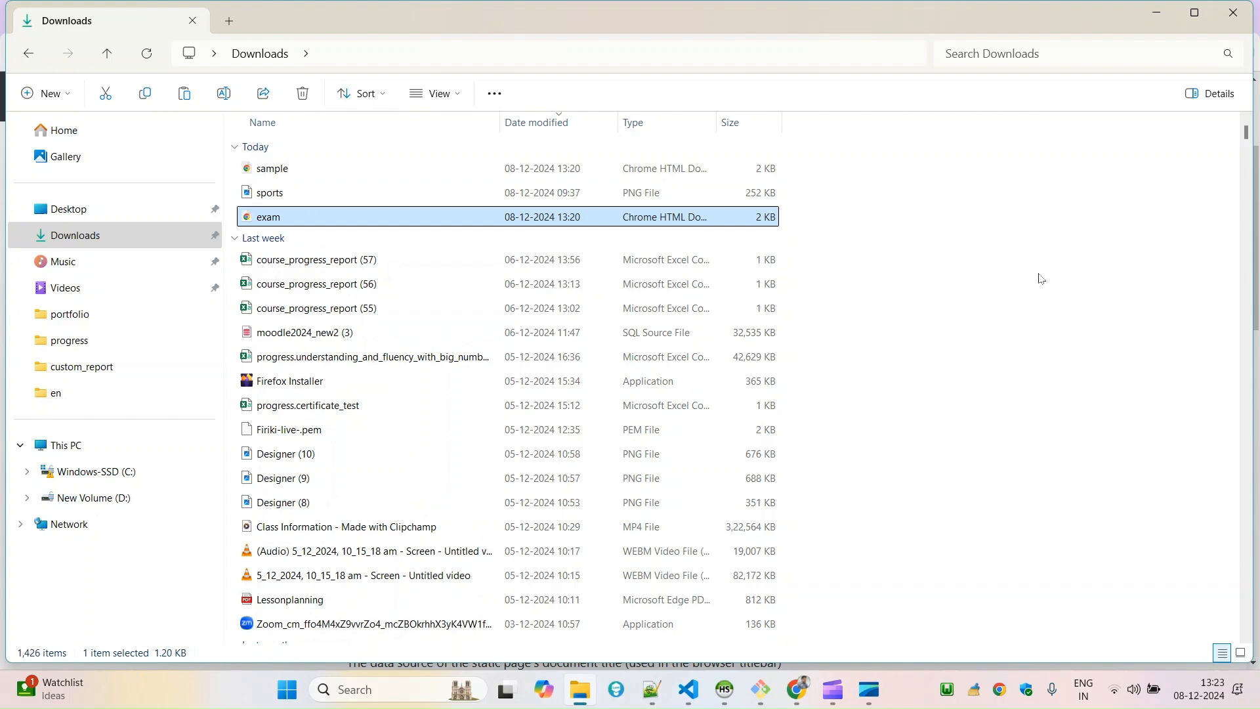
# Open the exam file in Notepad++ and go to the contact information lines in its body.
pyautogui.rightClick(365, 217)
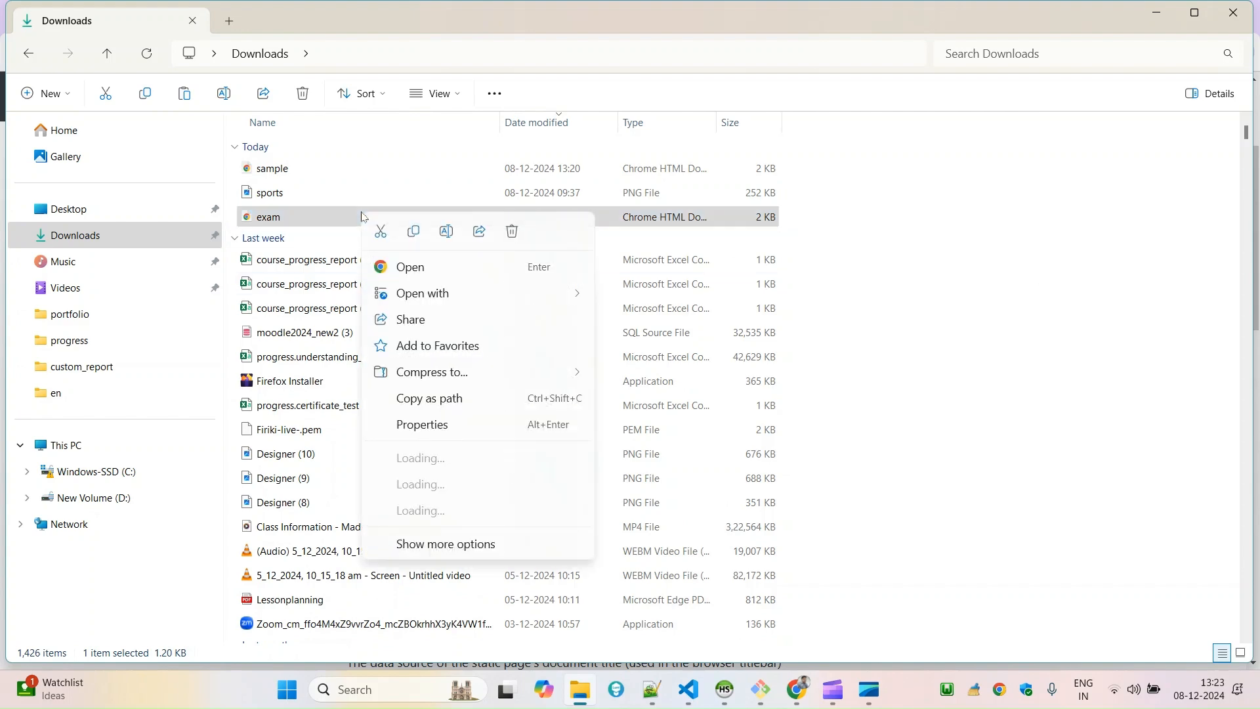
pyautogui.click(420, 486)
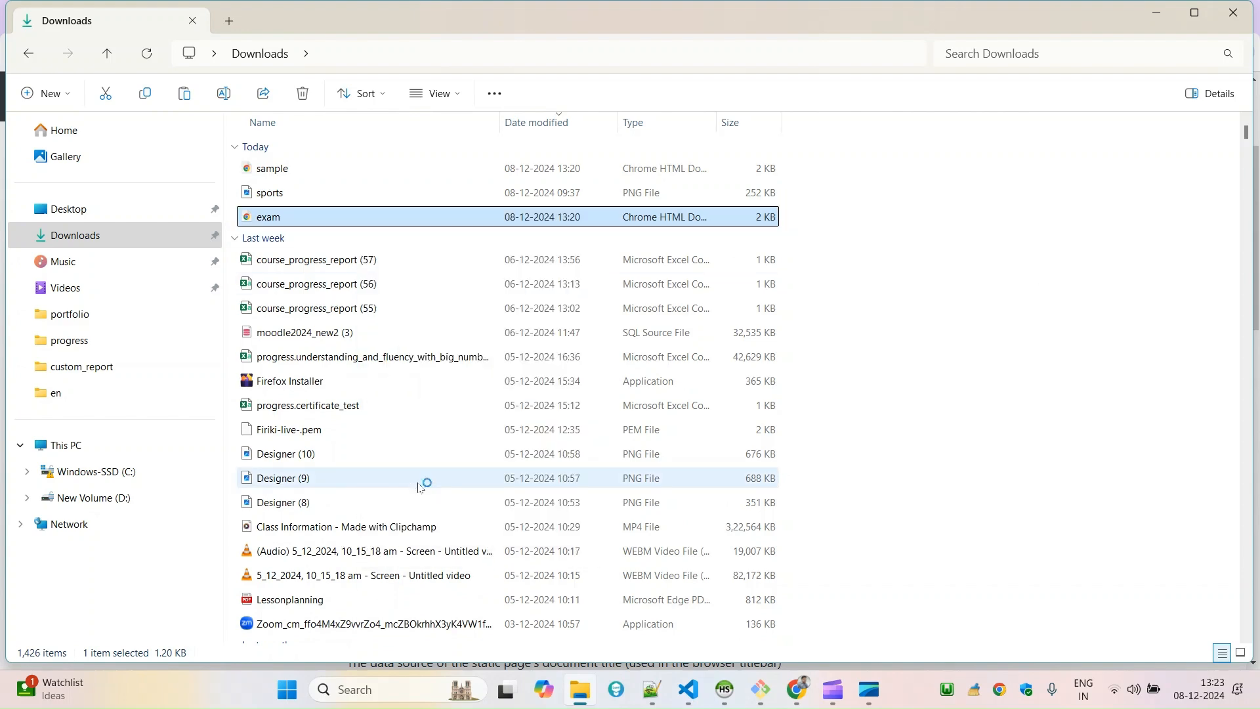
pyautogui.moveTo(1253, 197); pyautogui.dragTo(1254, 483)
pyautogui.doubleClick(865, 287)
pyautogui.moveTo(865, 287); pyautogui.dragTo(968, 287)
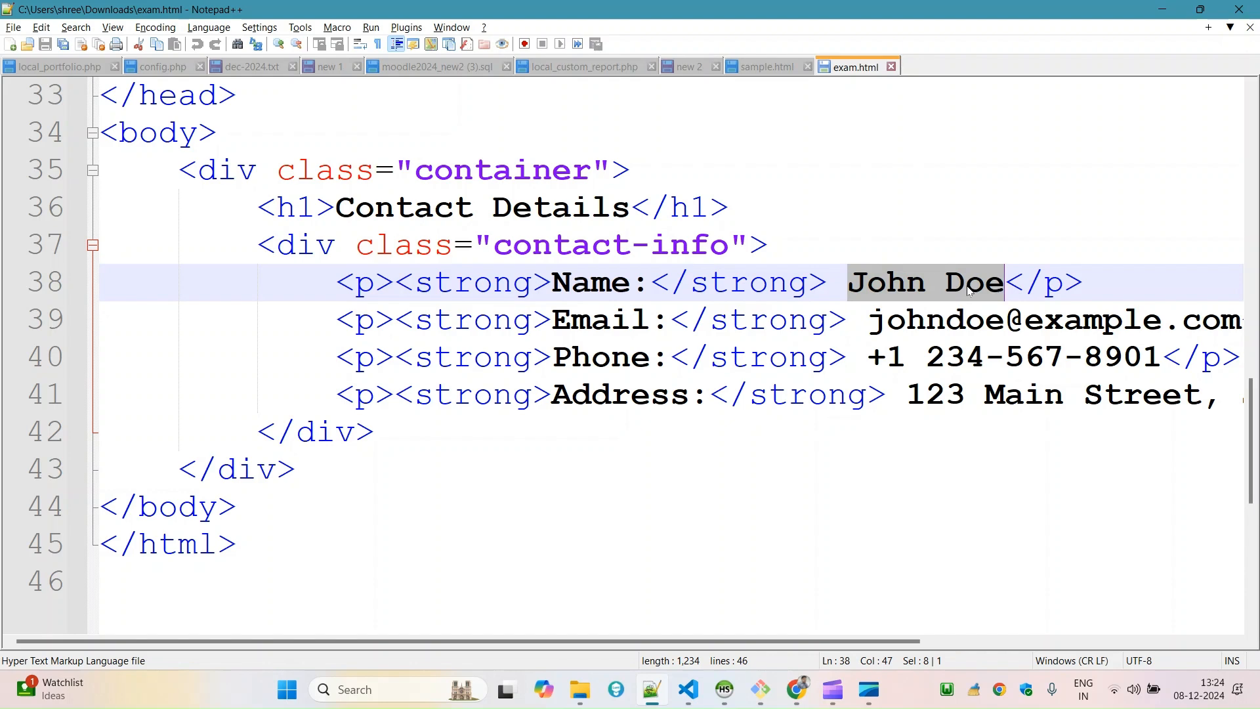
pyautogui.moveTo(399, 282); pyautogui.dragTo(773, 389)
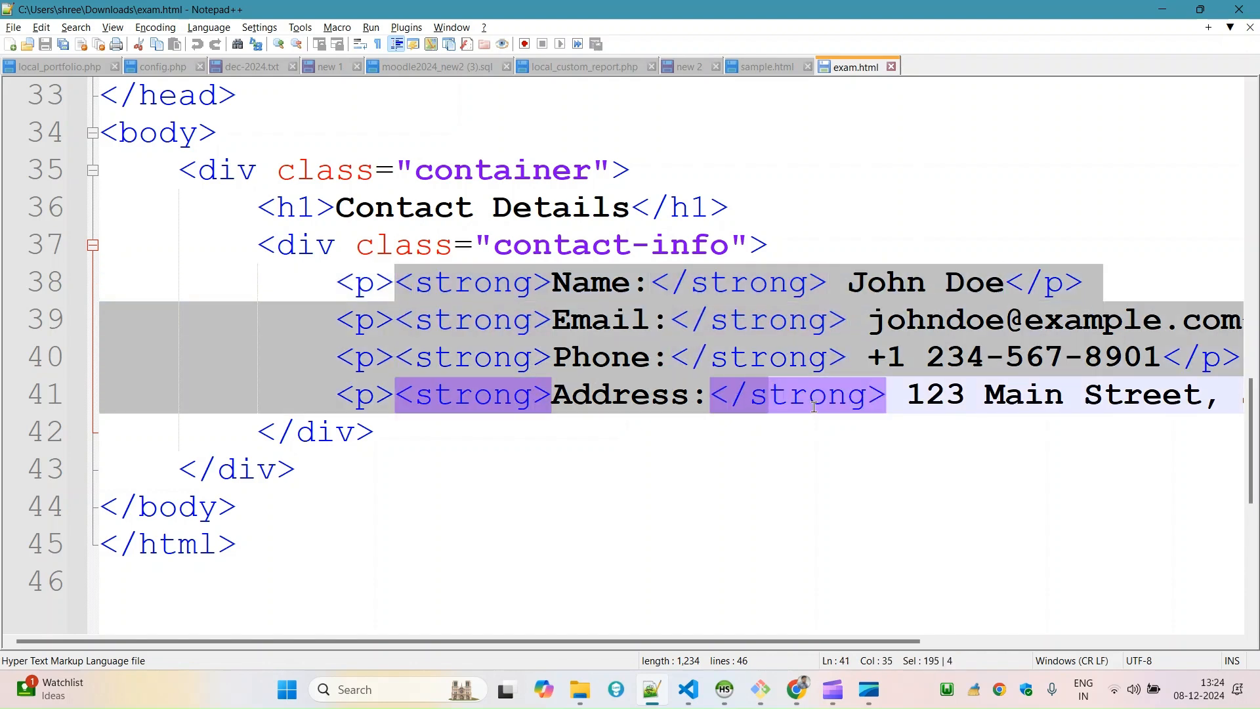
pyautogui.click(696, 467)
# Change the Name label to Title and the h1 heading to Example Details in exam.html.
pyautogui.doubleClick(599, 292)
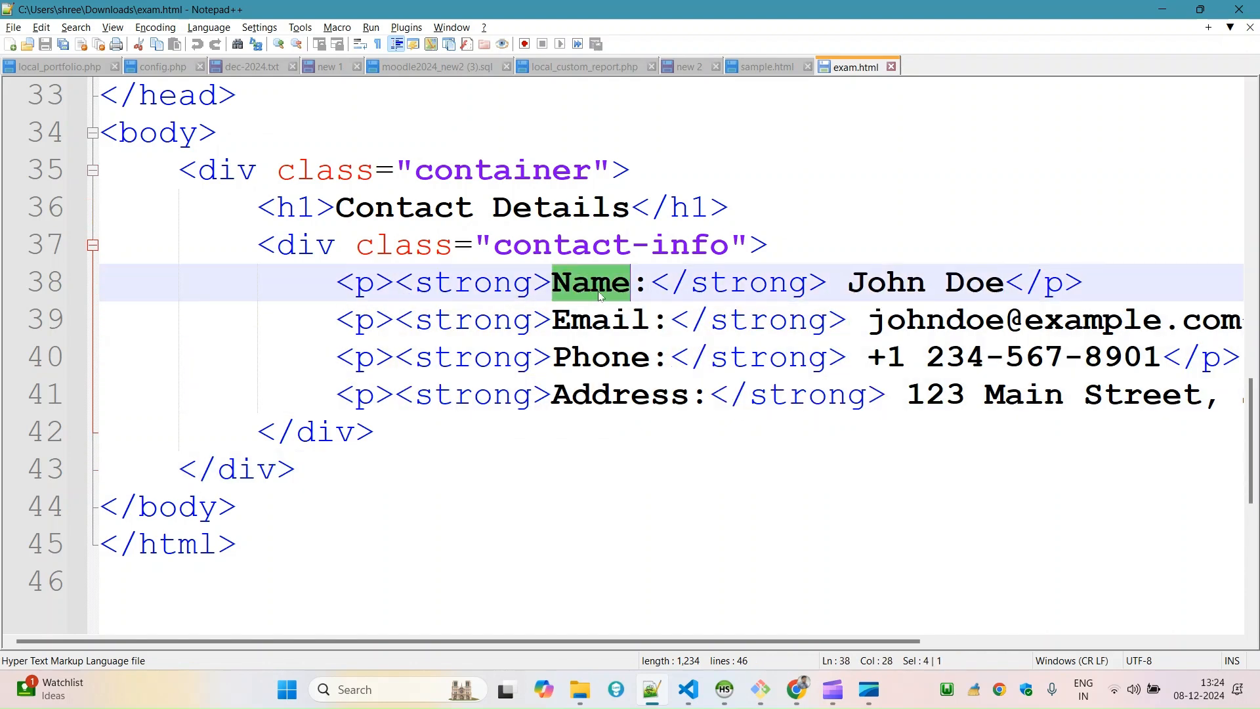
pyautogui.write('Title')
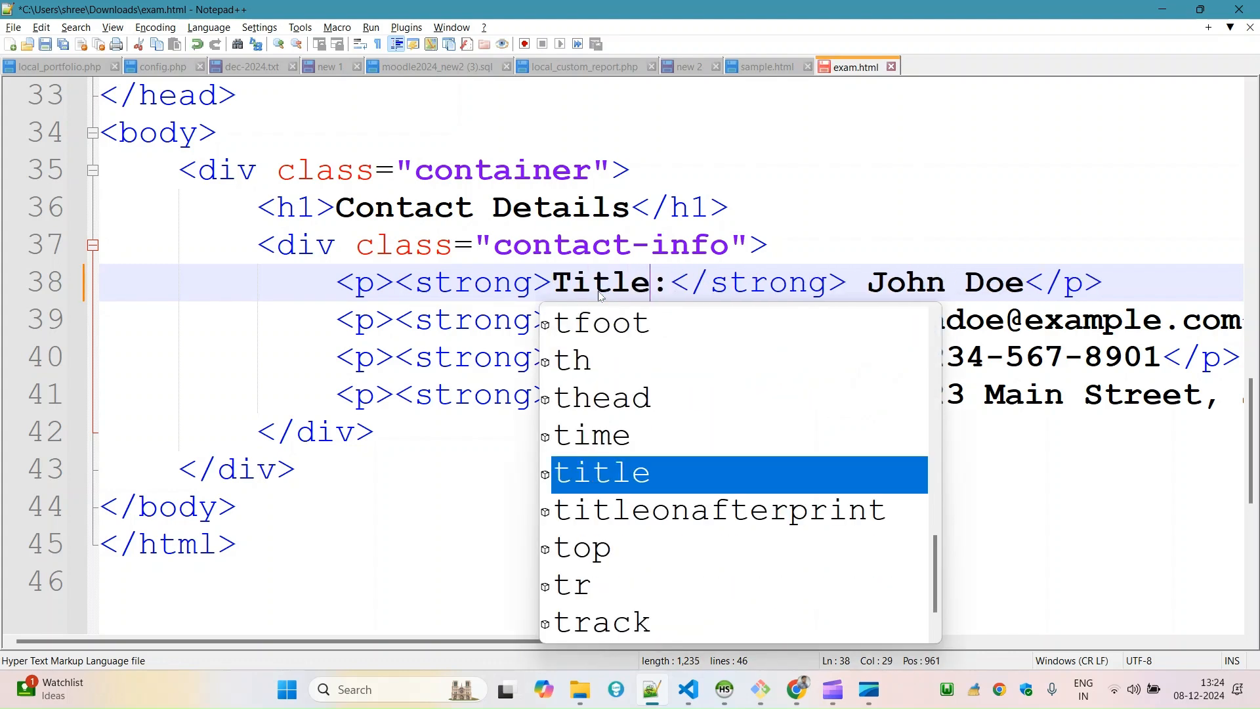
pyautogui.click(401, 200)
pyautogui.doubleClick(401, 200)
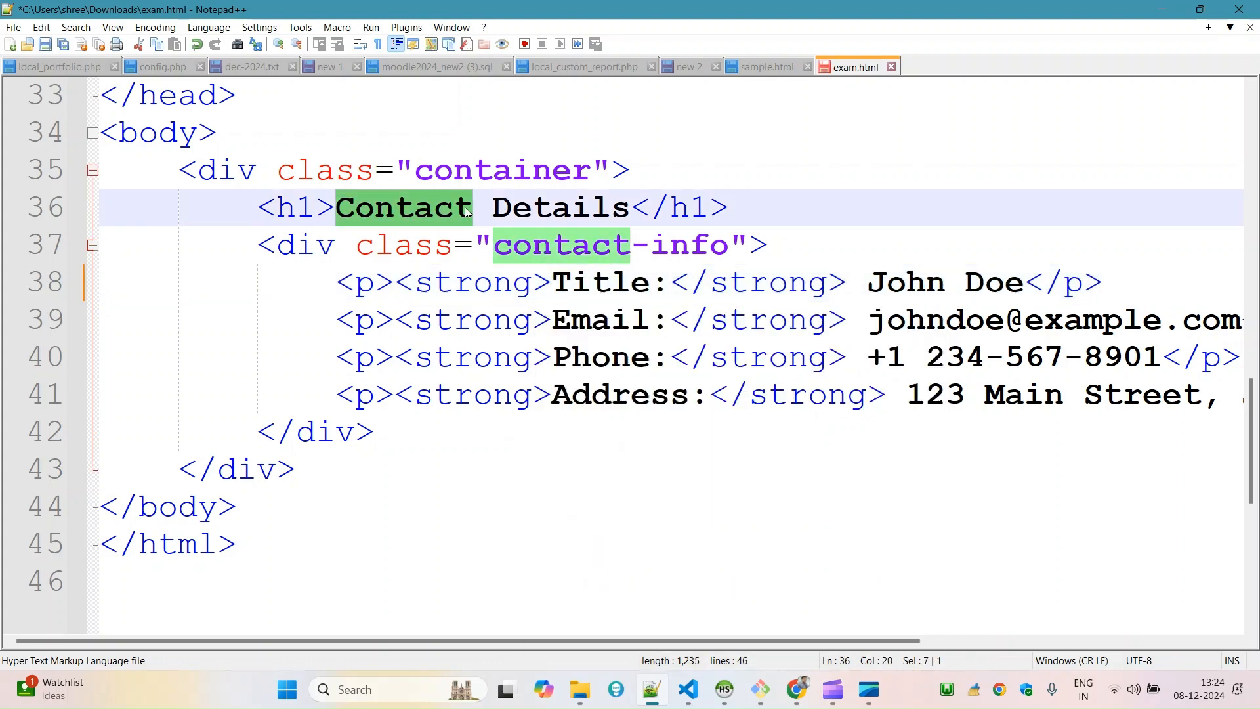
pyautogui.write('Example')
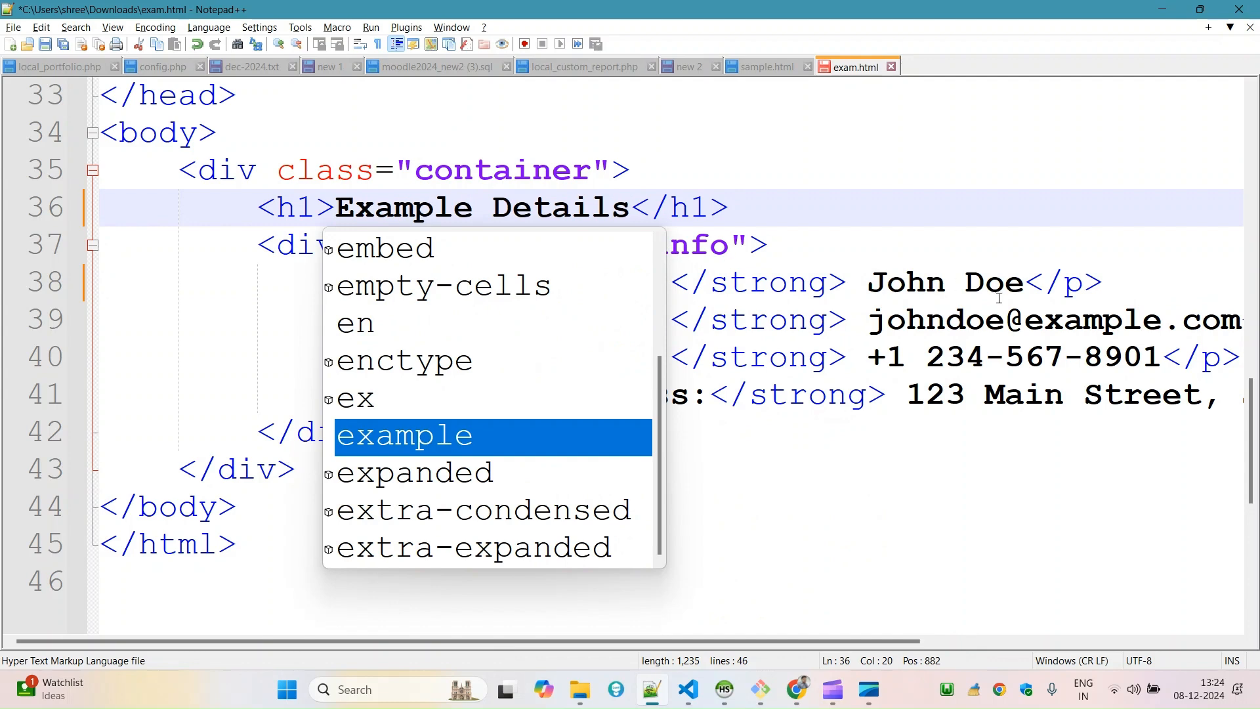
# Replace the name after the Title label with Final Exam and save exam.html.
pyautogui.moveTo(868, 282); pyautogui.dragTo(1011, 289)
pyautogui.write('Fina')
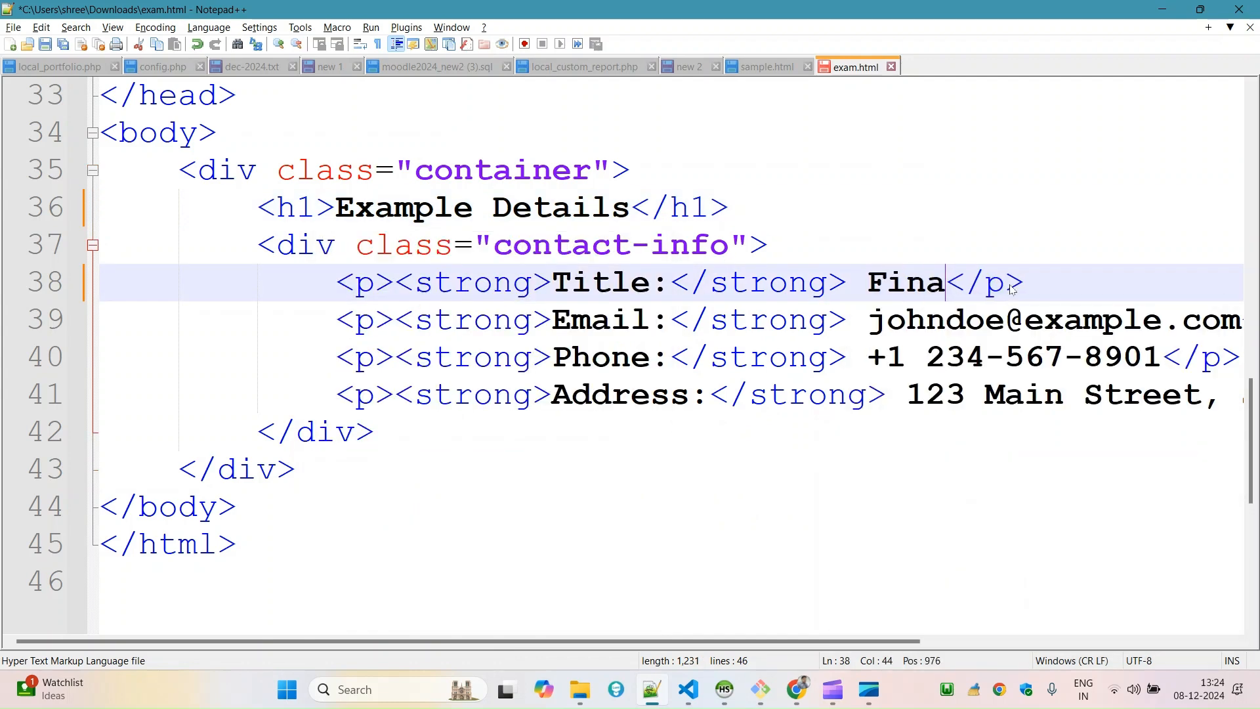
pyautogui.write('l Exam</p')
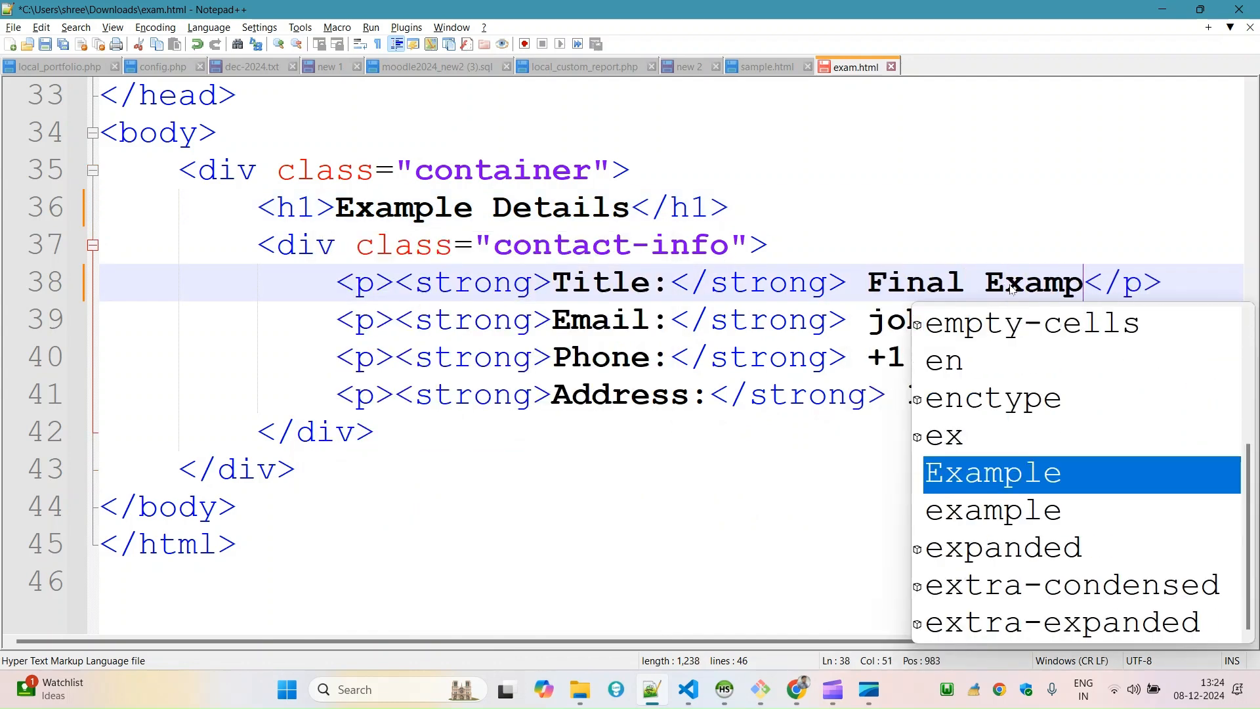
pyautogui.press('BackSpace')
pyautogui.click(660, 321)
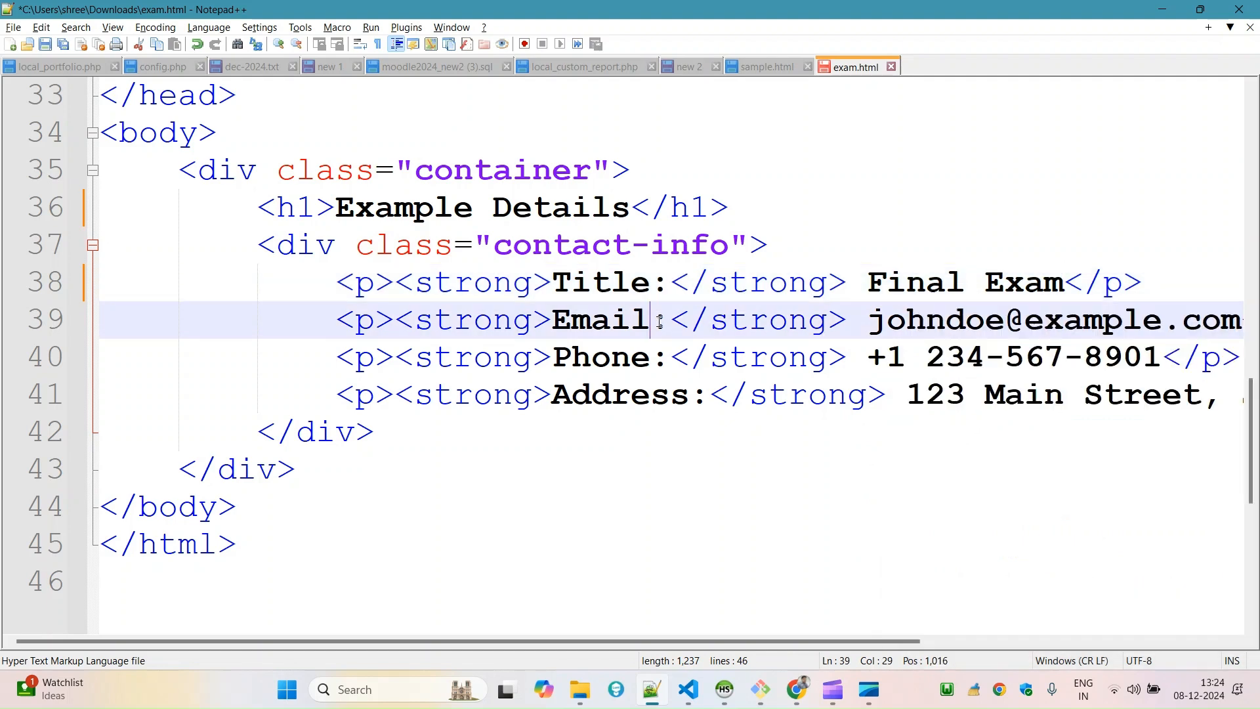
pyautogui.hotkey('ctrl', 's')
# Change the Email label to Contact Email and save the file.
pyautogui.click(557, 313)
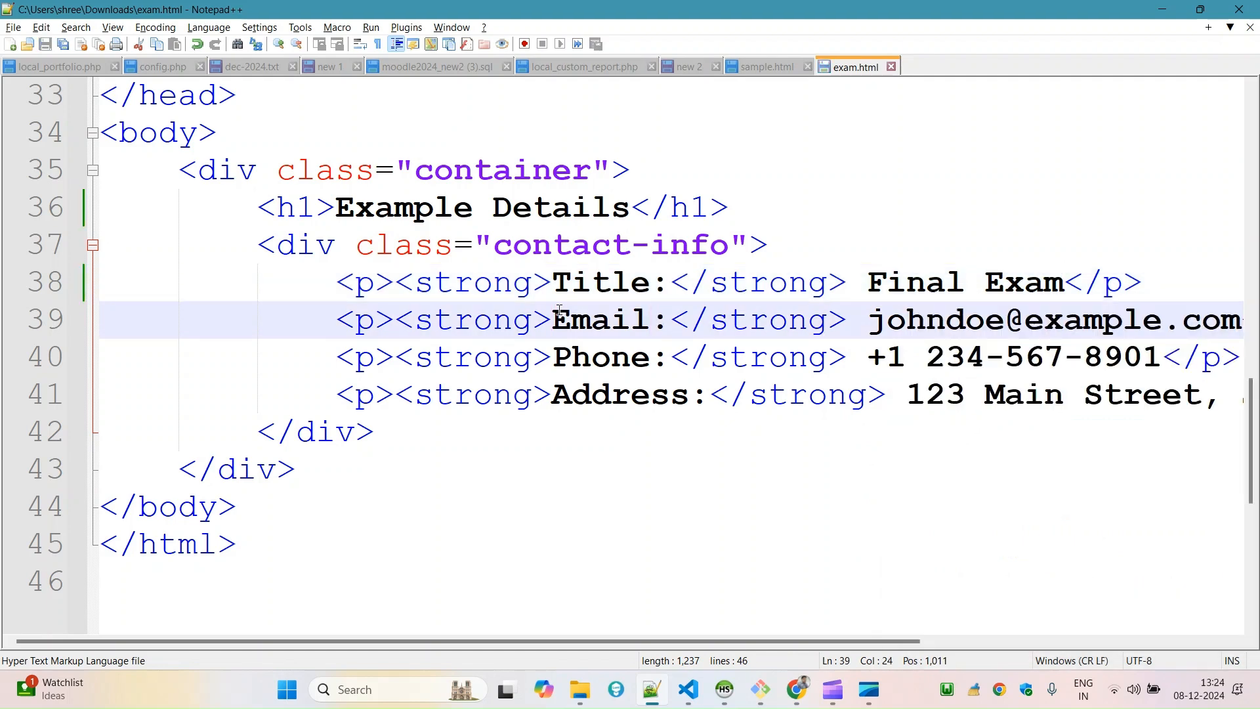
pyautogui.write('Cona')
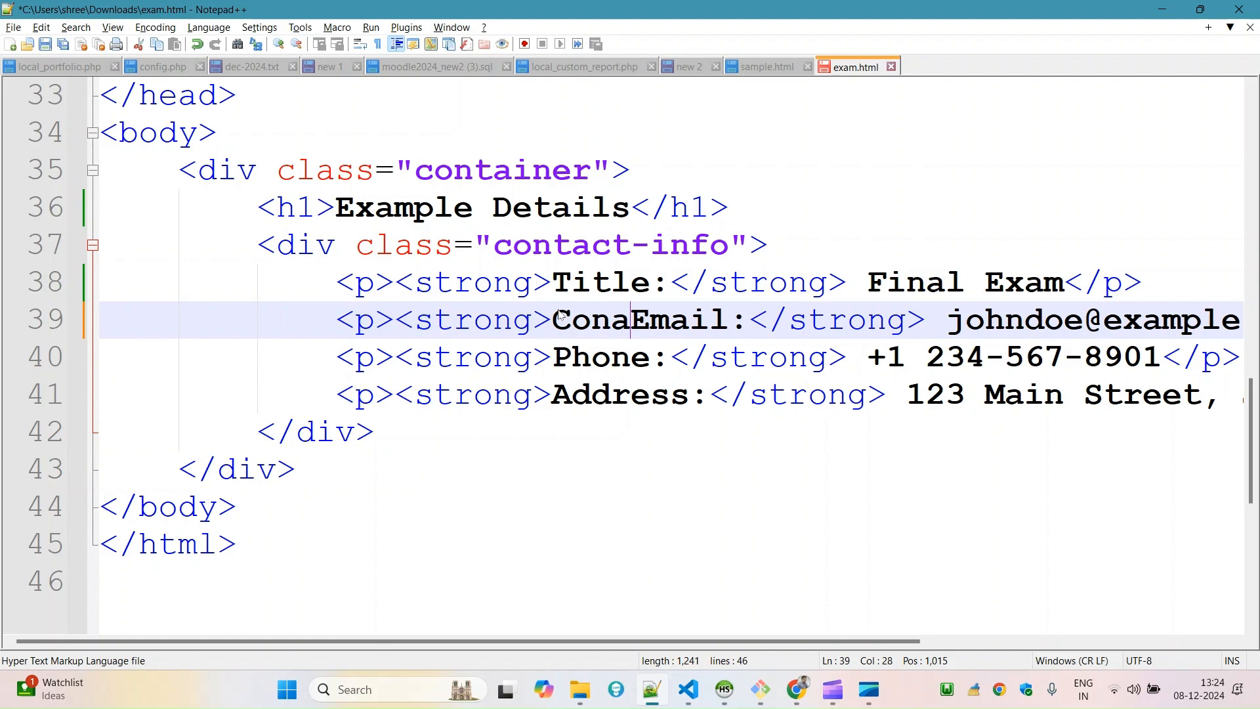
pyautogui.press('BackSpace')
pyautogui.write('tact')
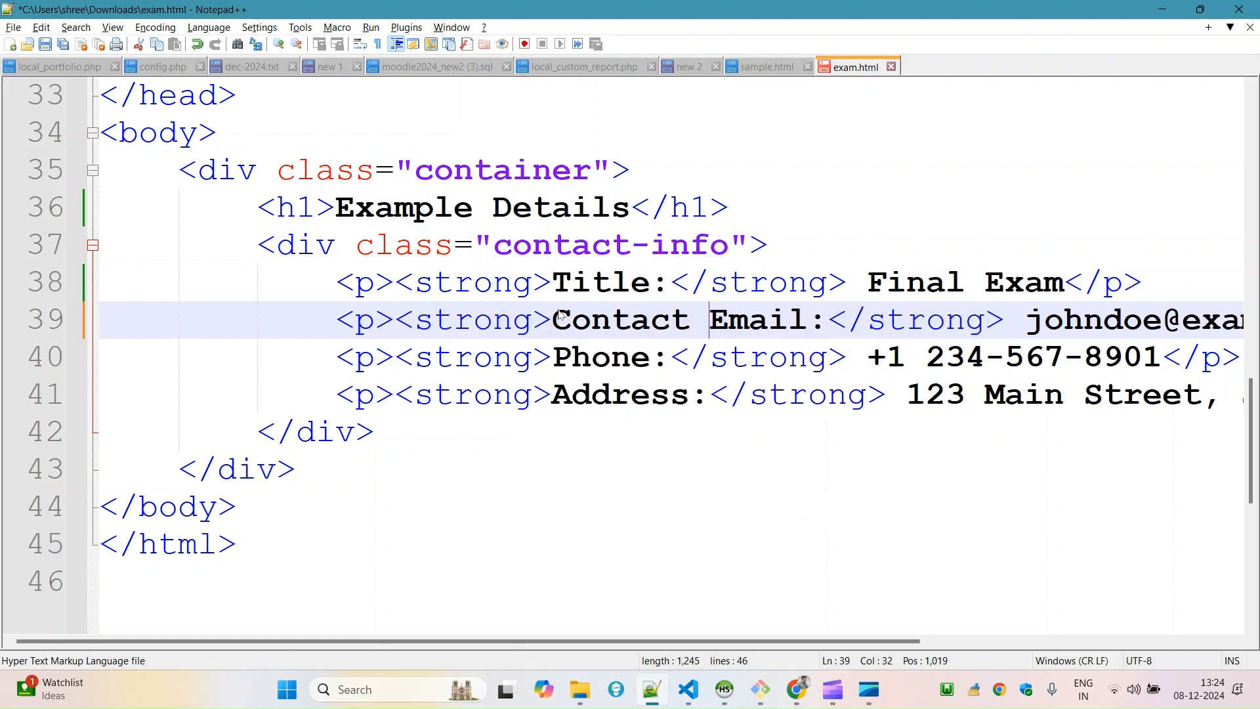
pyautogui.hotkey('ctrl', 's')
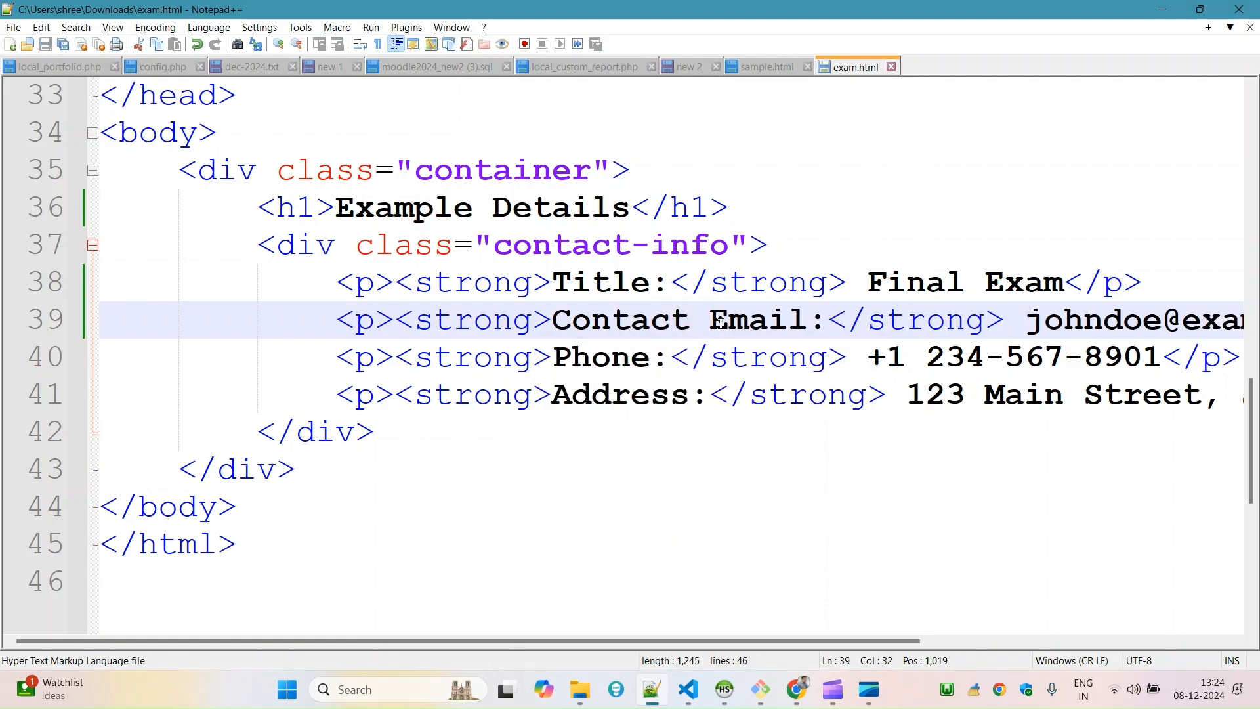
# Change the Phone label to Contact Phone by copying the word Contact, and delete the Address line, saving the file.
pyautogui.doubleClick(594, 320)
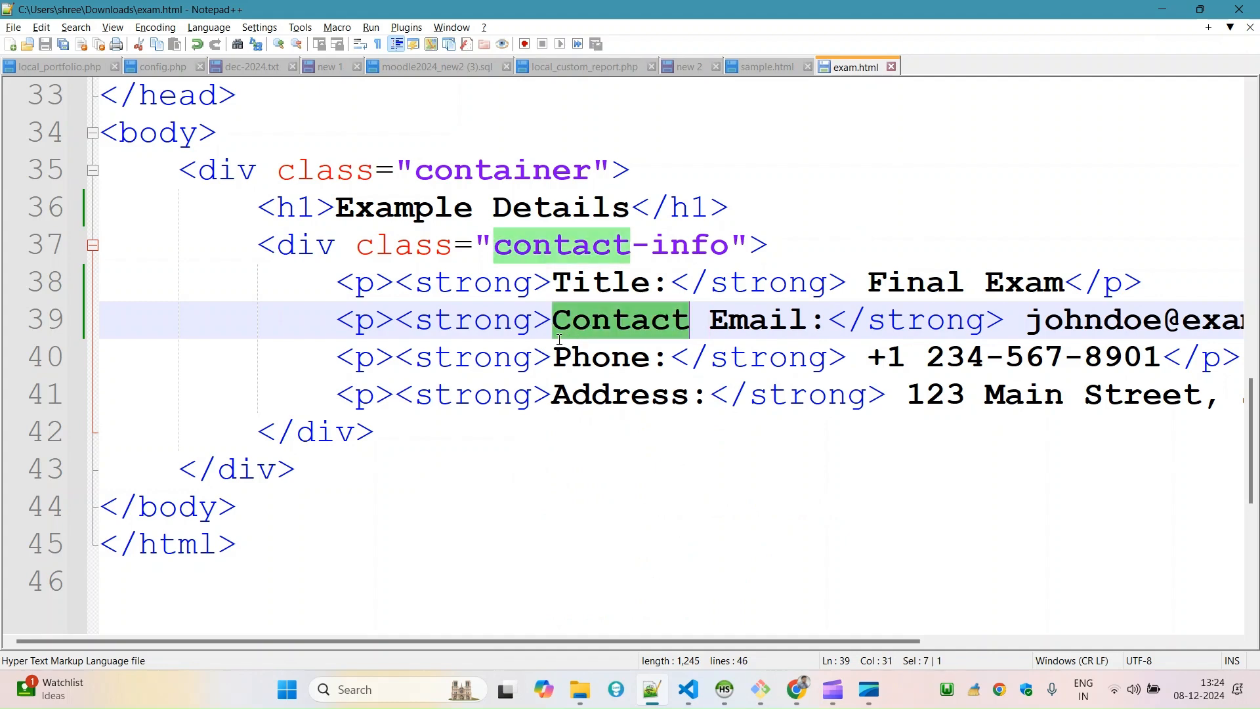
pyautogui.hotkey('ctrl', 'c')
pyautogui.click(555, 343)
pyautogui.hotkey('ctrl', 'v')
pyautogui.click(557, 393)
pyautogui.hotkey('ctrl', 'v')
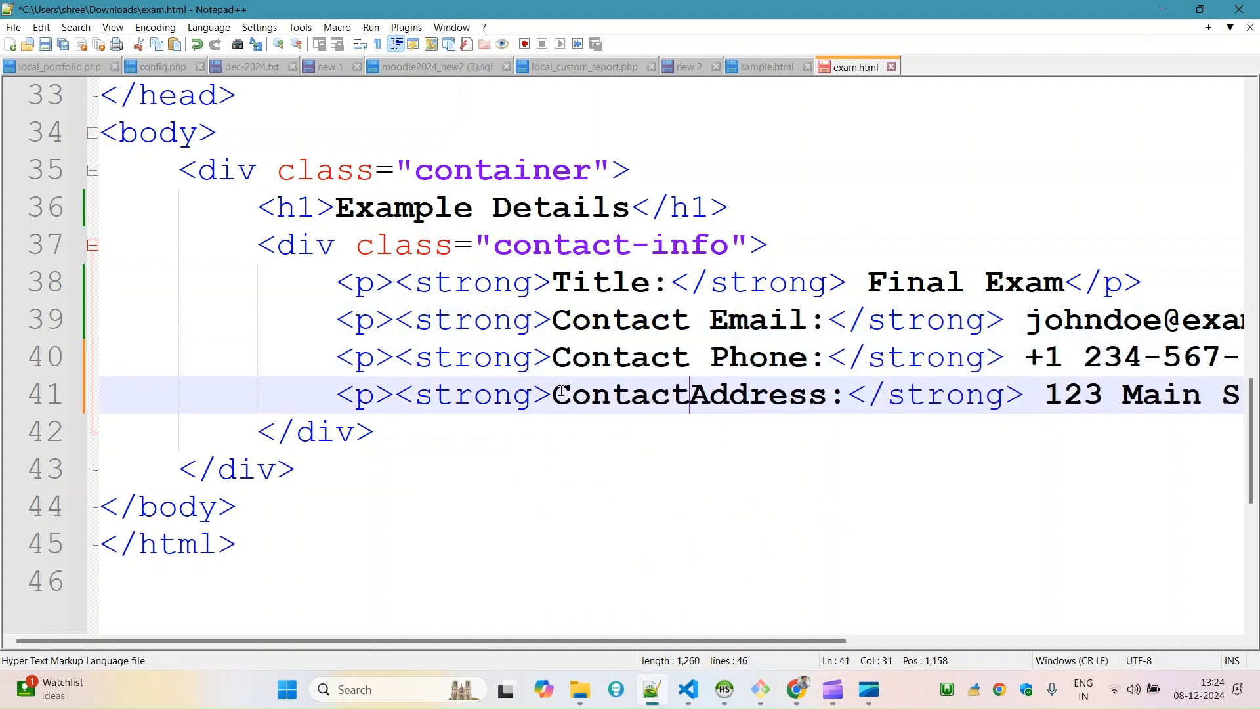
pyautogui.hotkey('ctrl', 'shift', 'l')
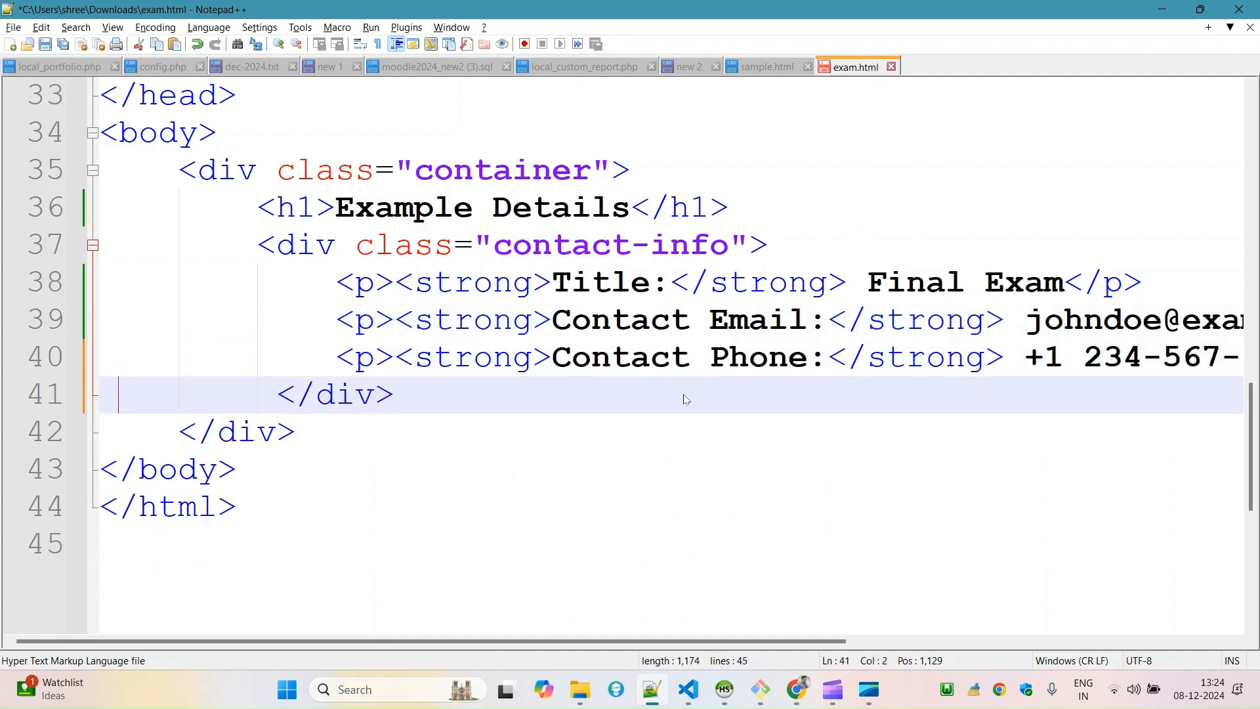
pyautogui.hotkey('ctrl', 's')
# Outdent the whole container div block in the body by one level.
pyautogui.doubleClick(1072, 321)
pyautogui.click(486, 420)
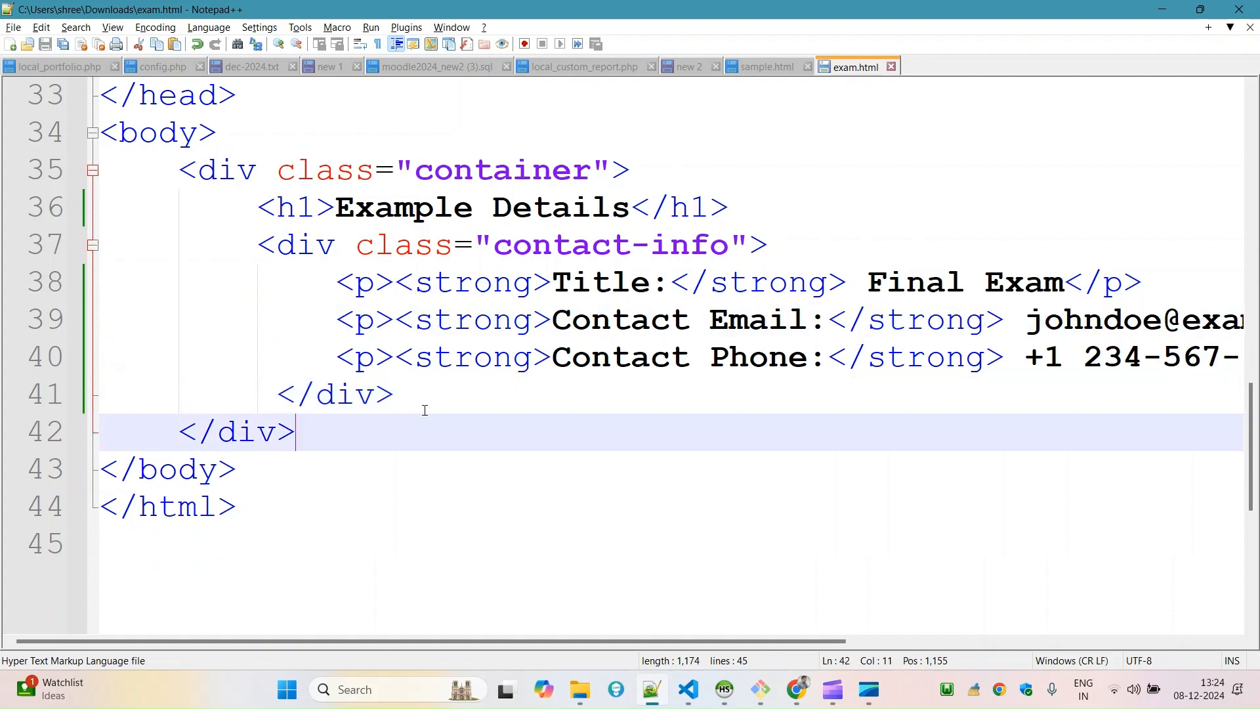
pyautogui.keyDown('shift'); pyautogui.click(178, 170); pyautogui.keyUp('shift')
pyautogui.hotkey('shift', 'Tab')
# Replace the part before the @ in the contact e-mail with exam.
pyautogui.click(1011, 373)
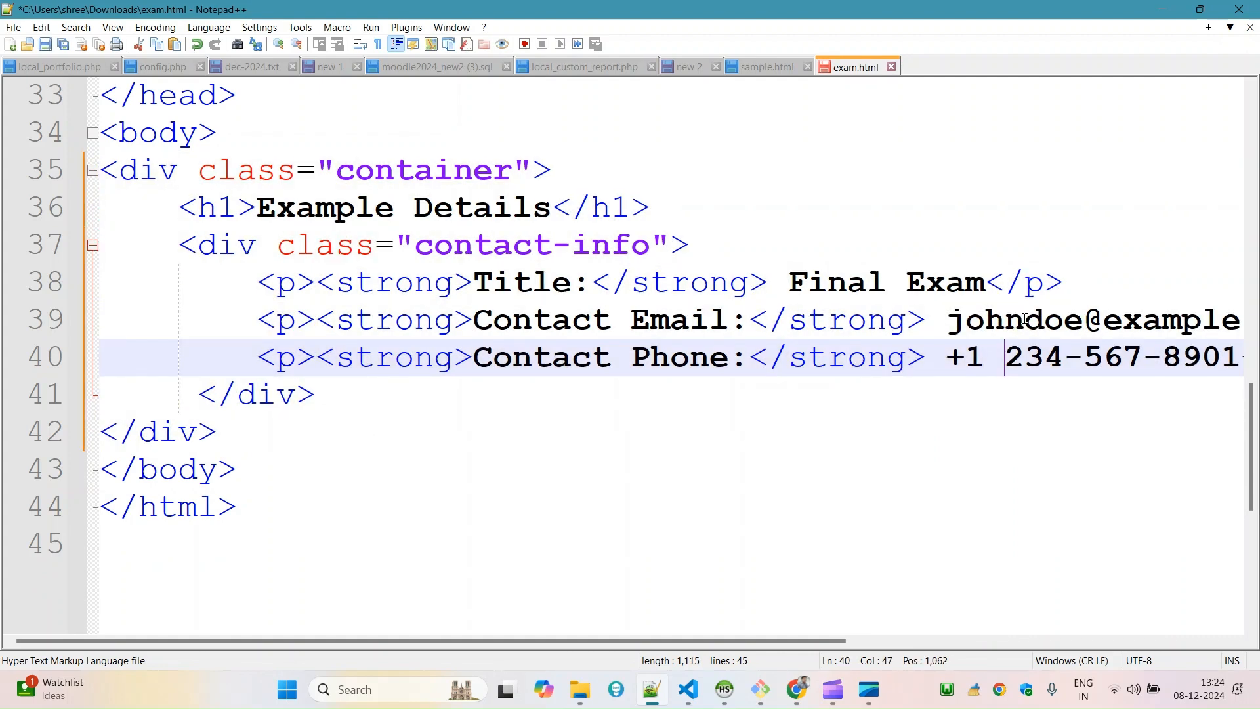
pyautogui.doubleClick(1025, 320)
pyautogui.write('examp')
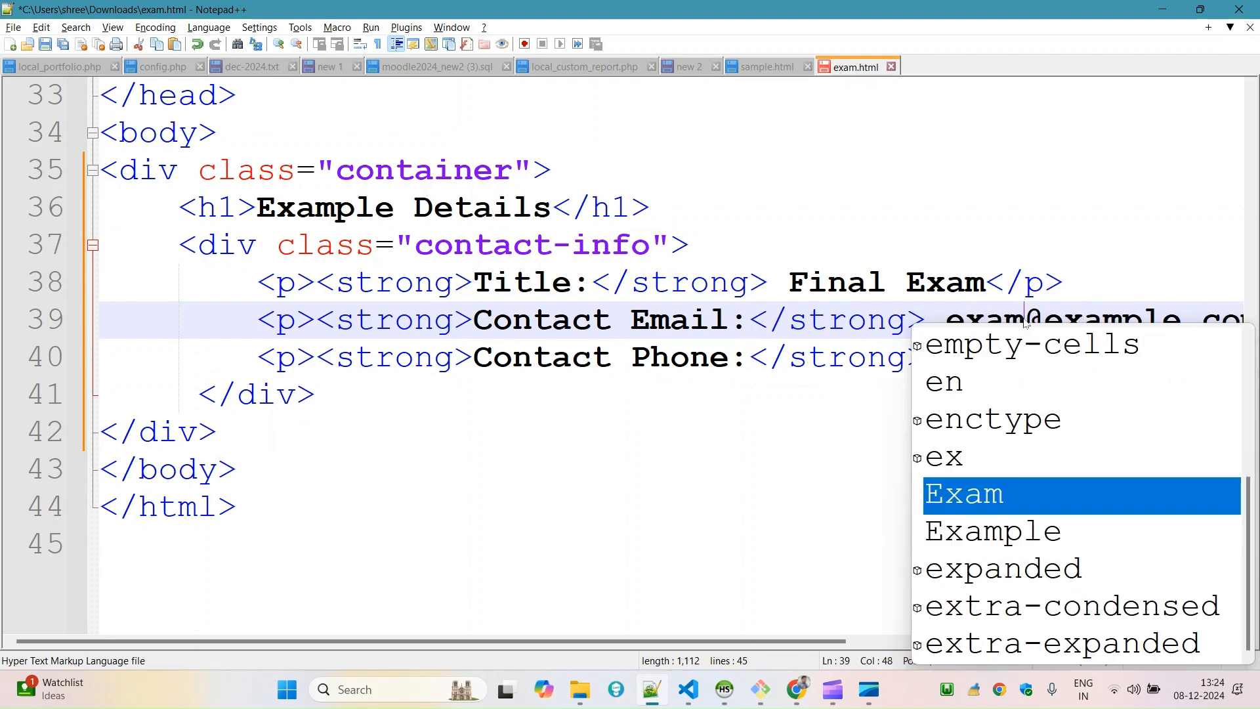
pyautogui.press('BackSpace')
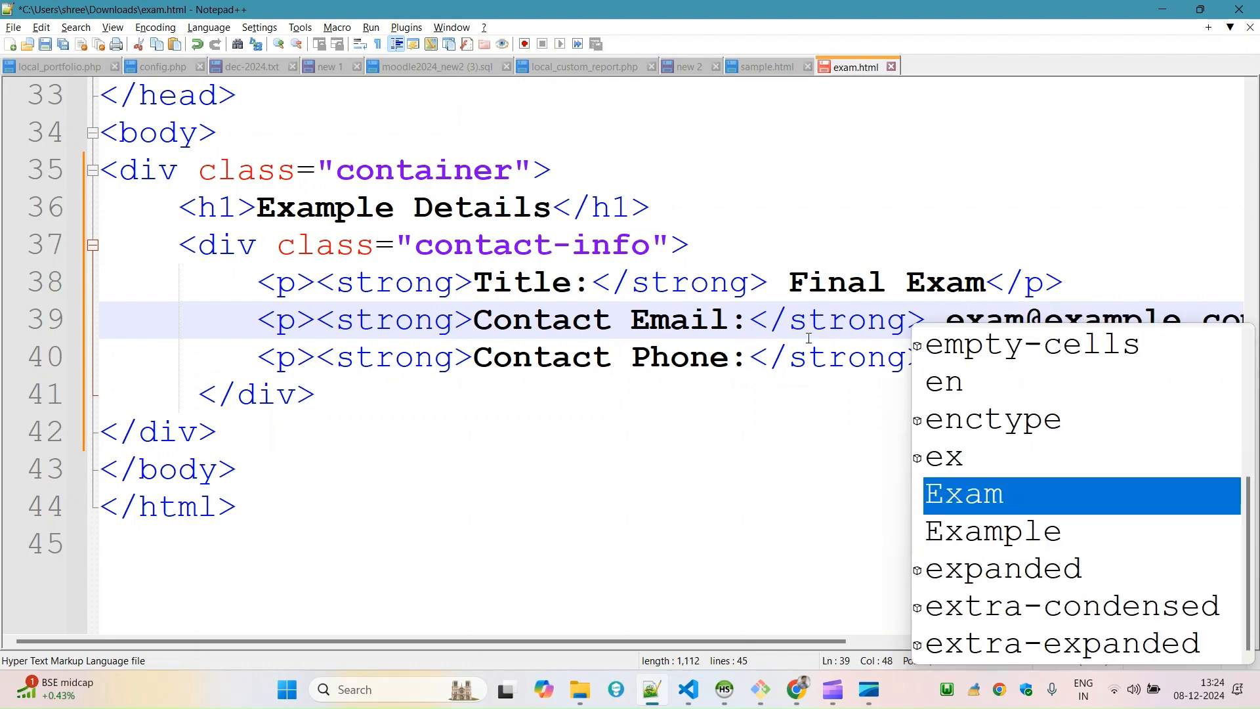
pyautogui.click(752, 421)
# Replace the middle digit group of the contact phone number and save exam.html.
pyautogui.moveTo(993, 358); pyautogui.dragTo(1215, 355)
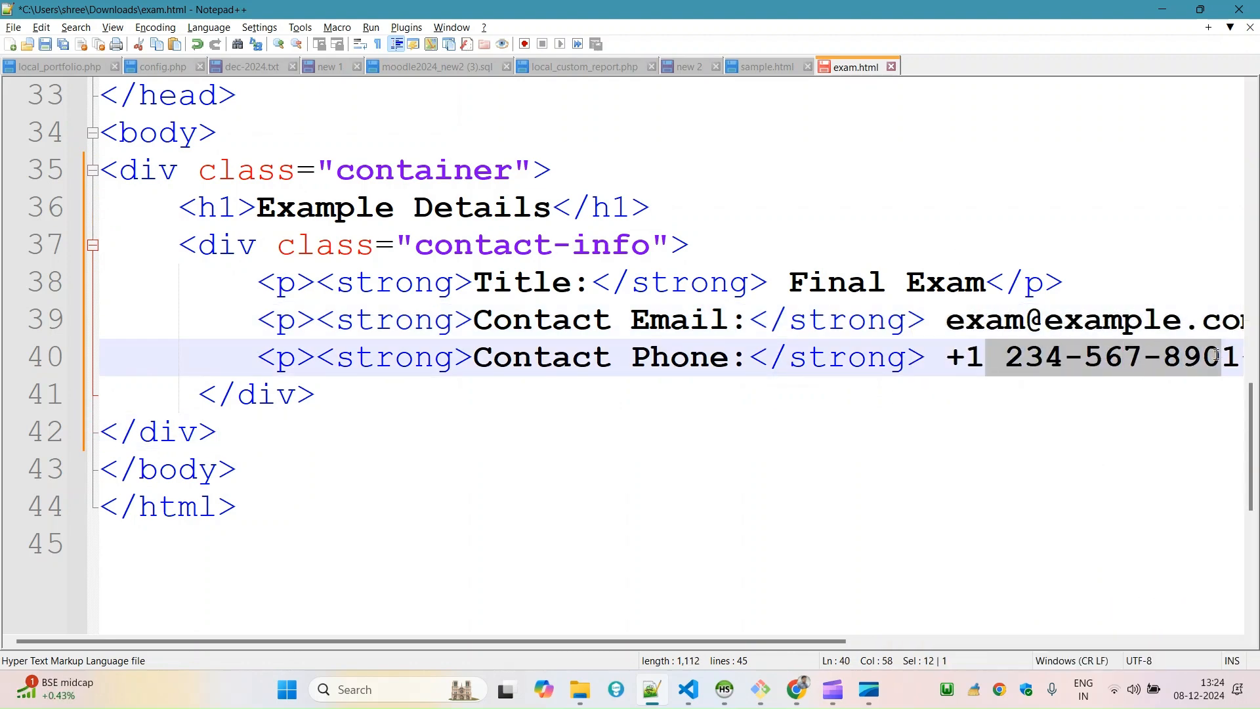
pyautogui.doubleClick(1097, 360)
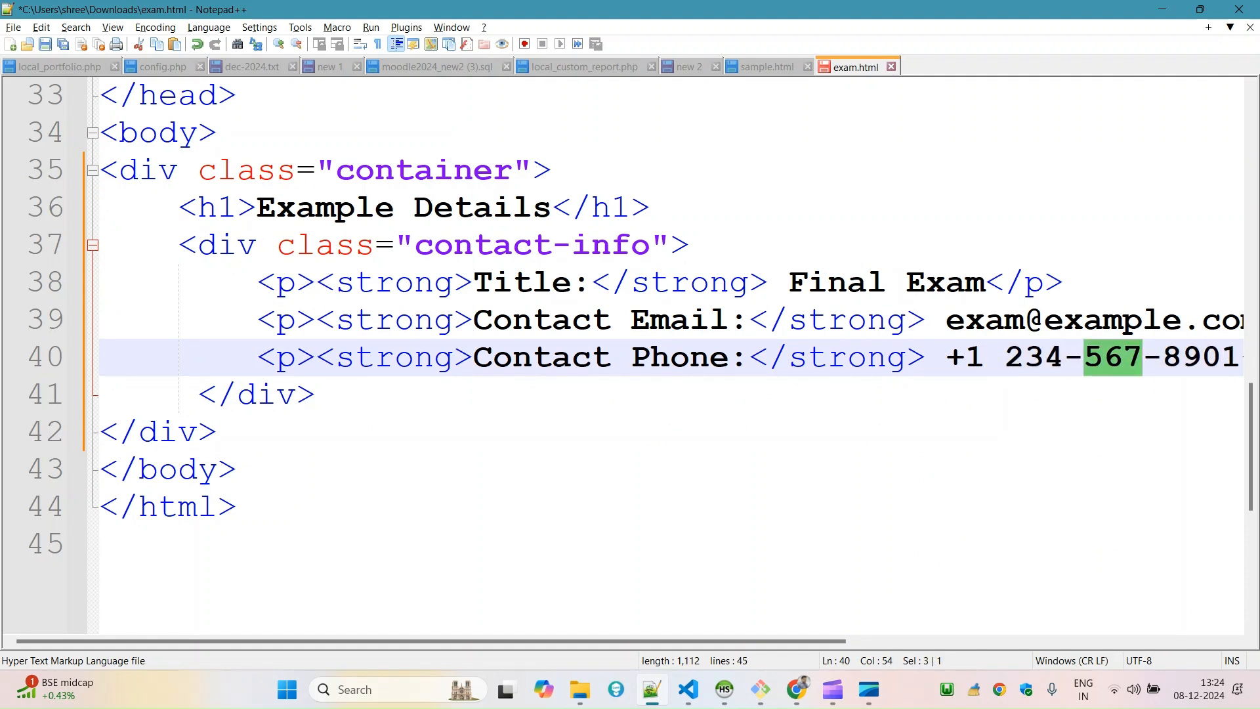
pyautogui.write('123')
pyautogui.hotkey('ctrl', 's')
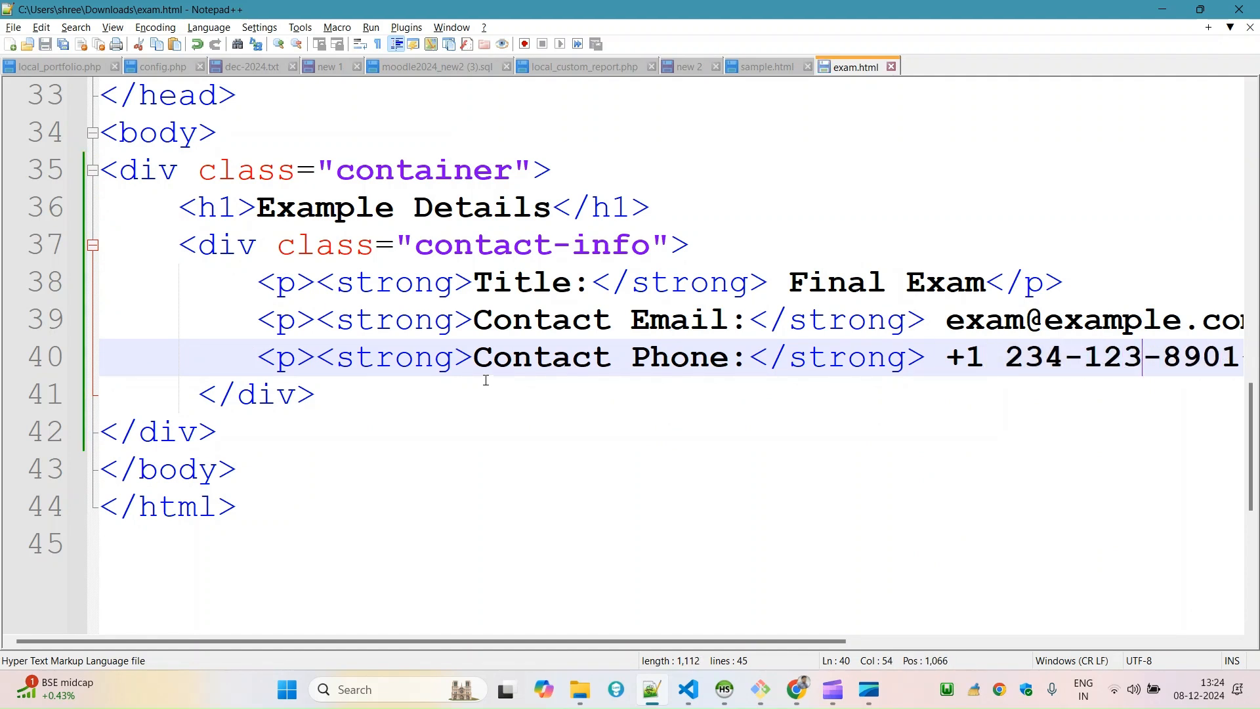
# Select all the code in exam.html and look at the ChatGPT conversation in Chrome containing the sample contact details HTML.
pyautogui.hotkey('ctrl', 'a')
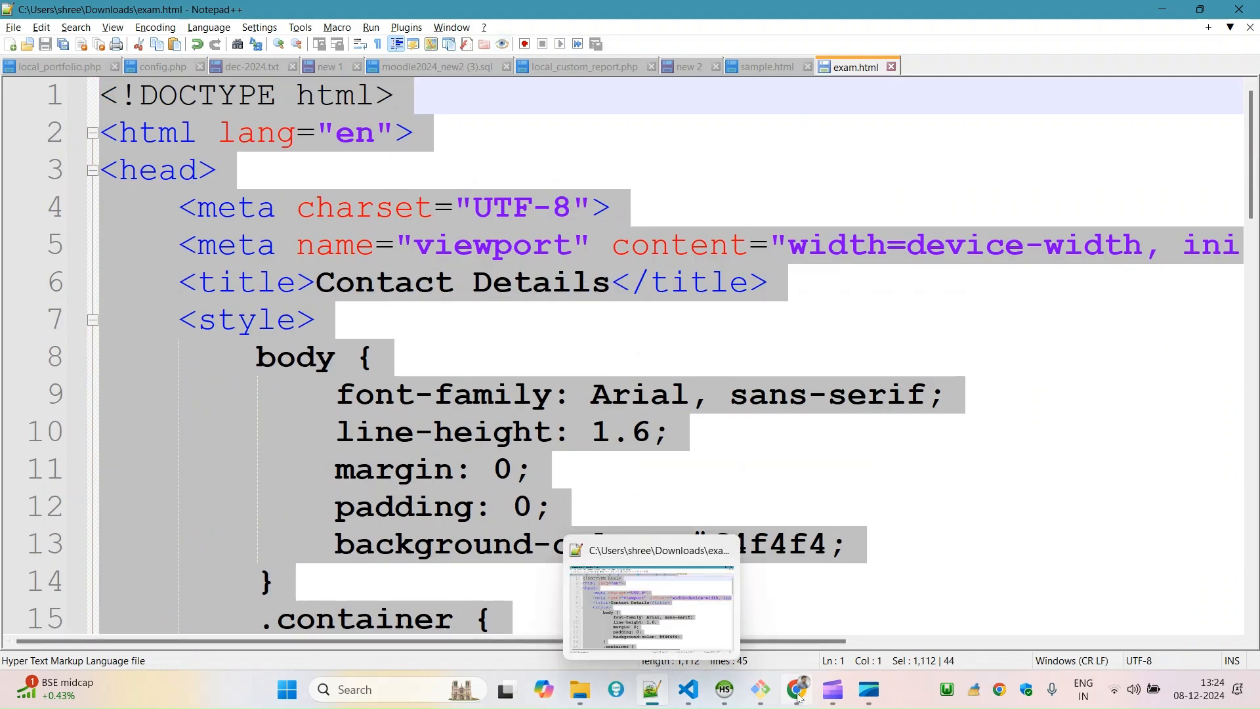
pyautogui.click(784, 599)
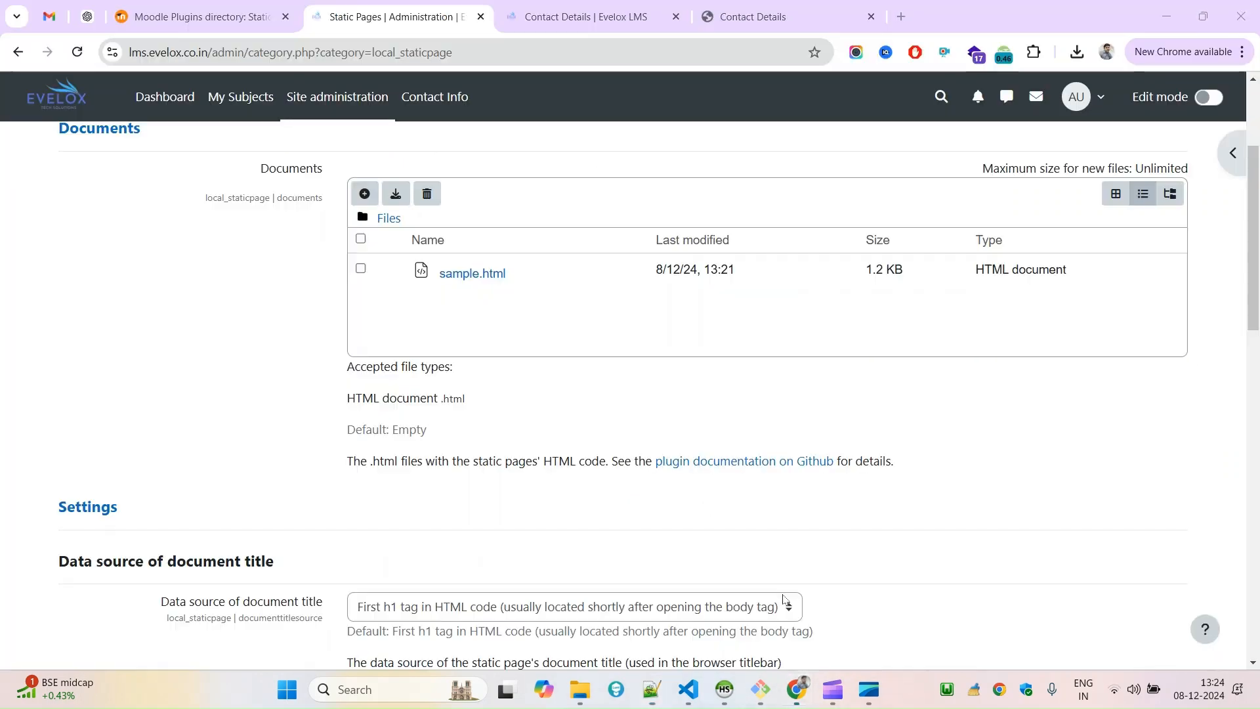
pyautogui.click(87, 16)
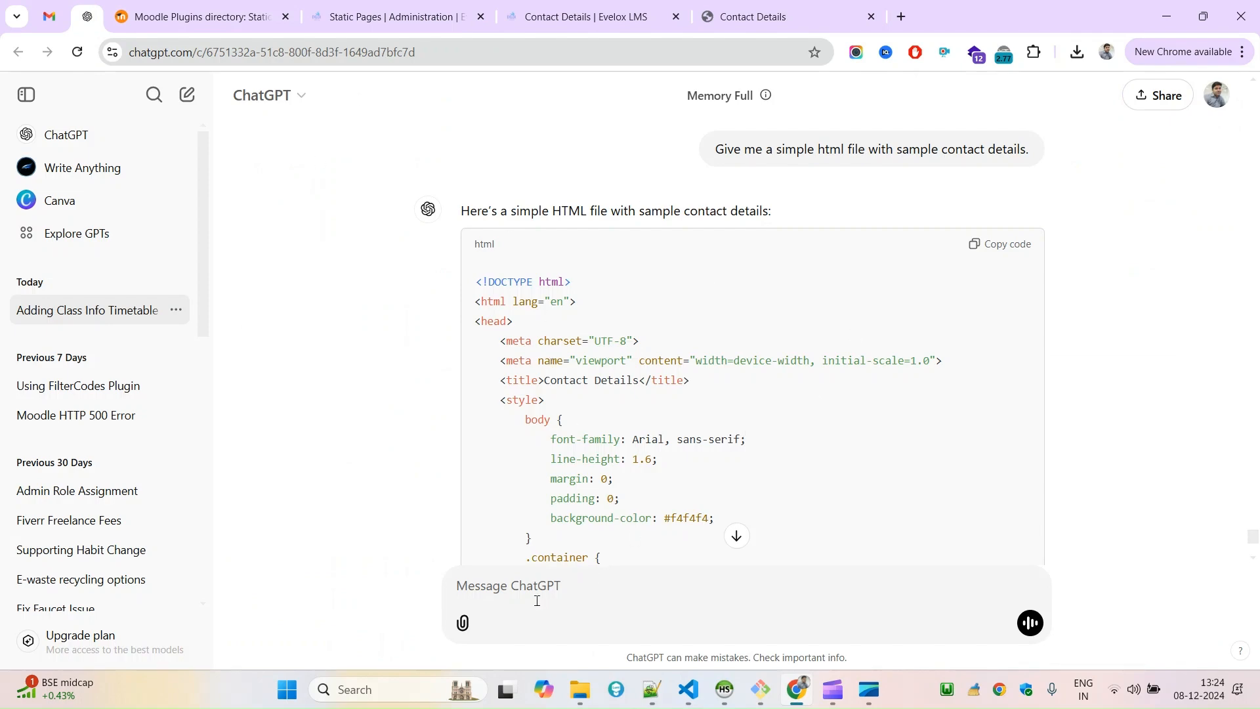
pyautogui.click(652, 689)
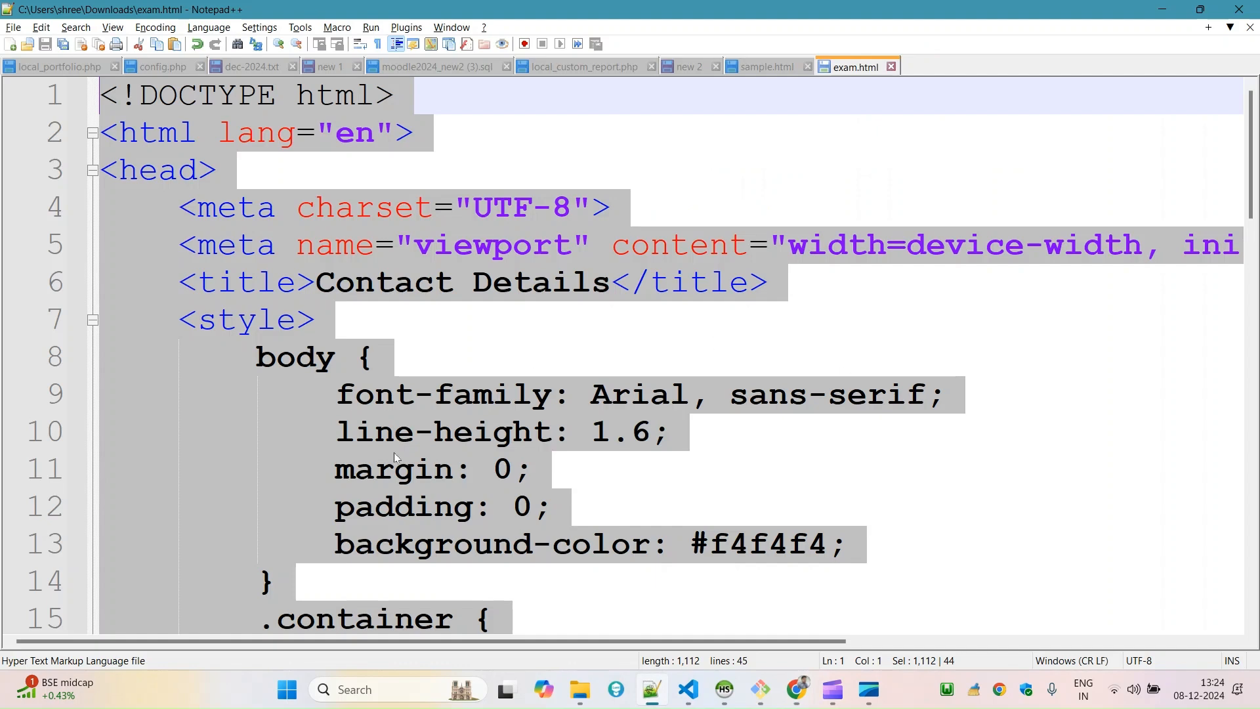
pyautogui.hotkey('alt', 'Tab')
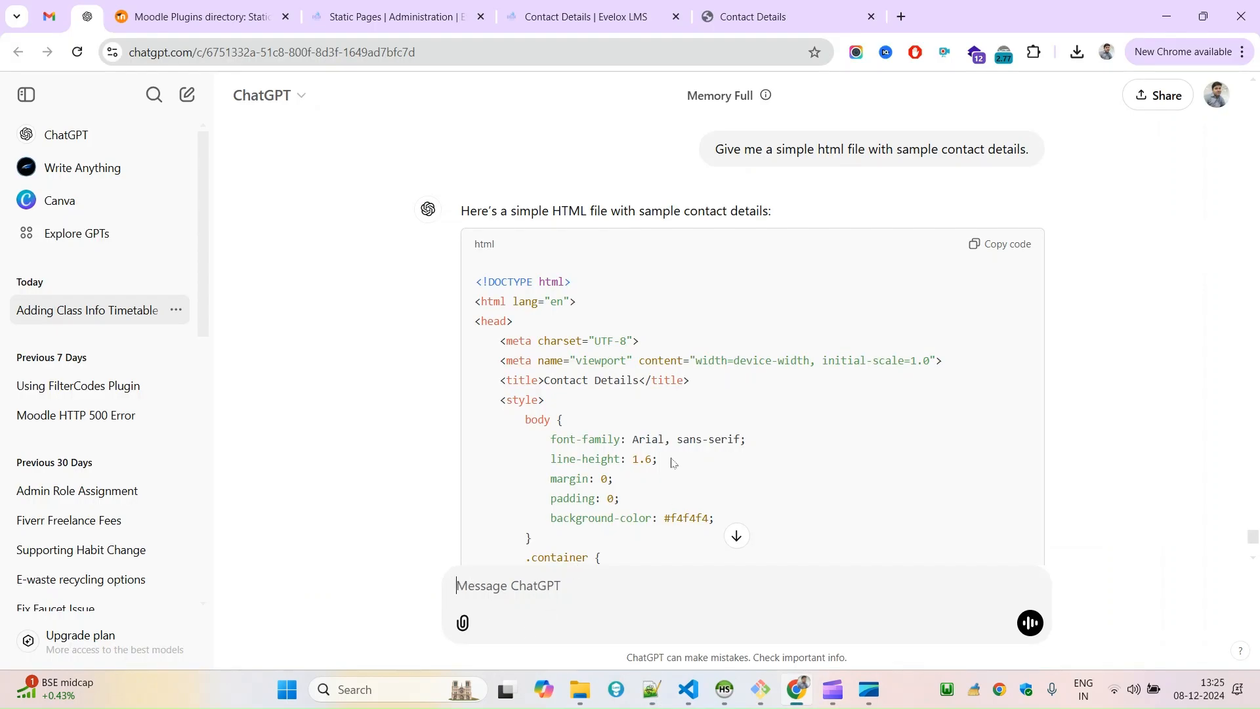
pyautogui.hotkey('alt', 'Tab')
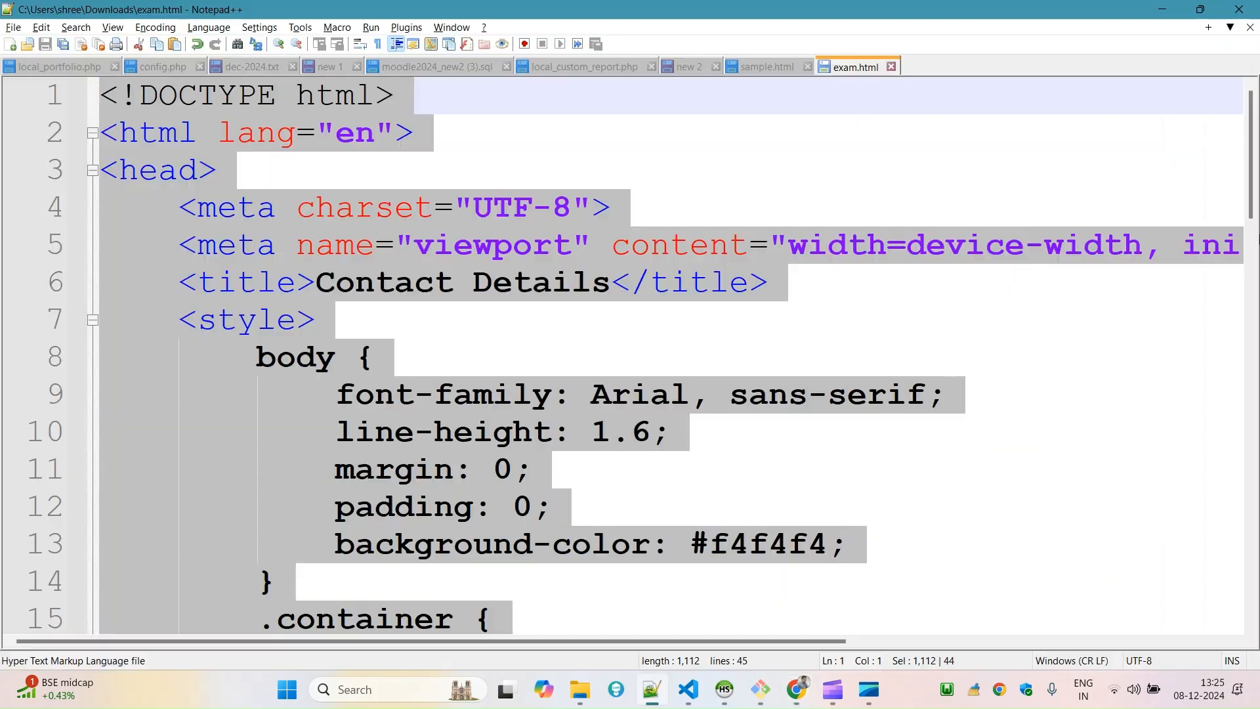
# Review the edited body of exam.html and compare it with the contact details in sample.html.
pyautogui.moveTo(1254, 171); pyautogui.dragTo(1214, 464)
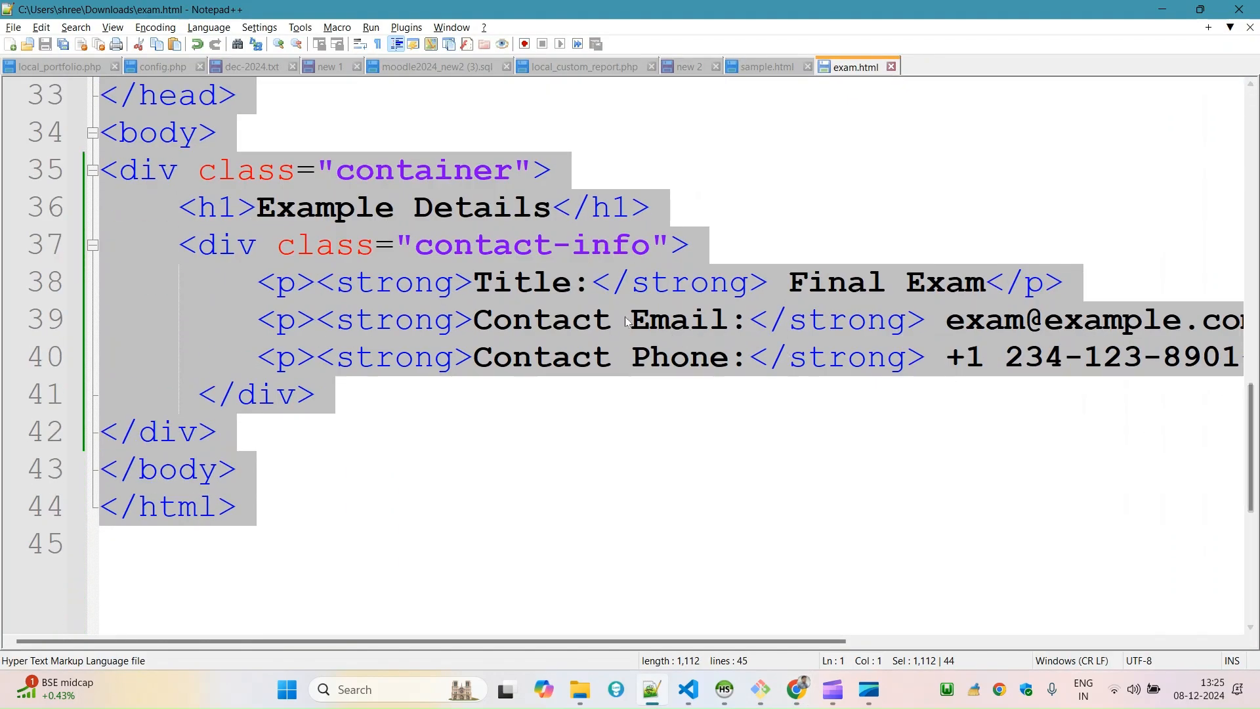
pyautogui.moveTo(787, 288); pyautogui.dragTo(985, 289)
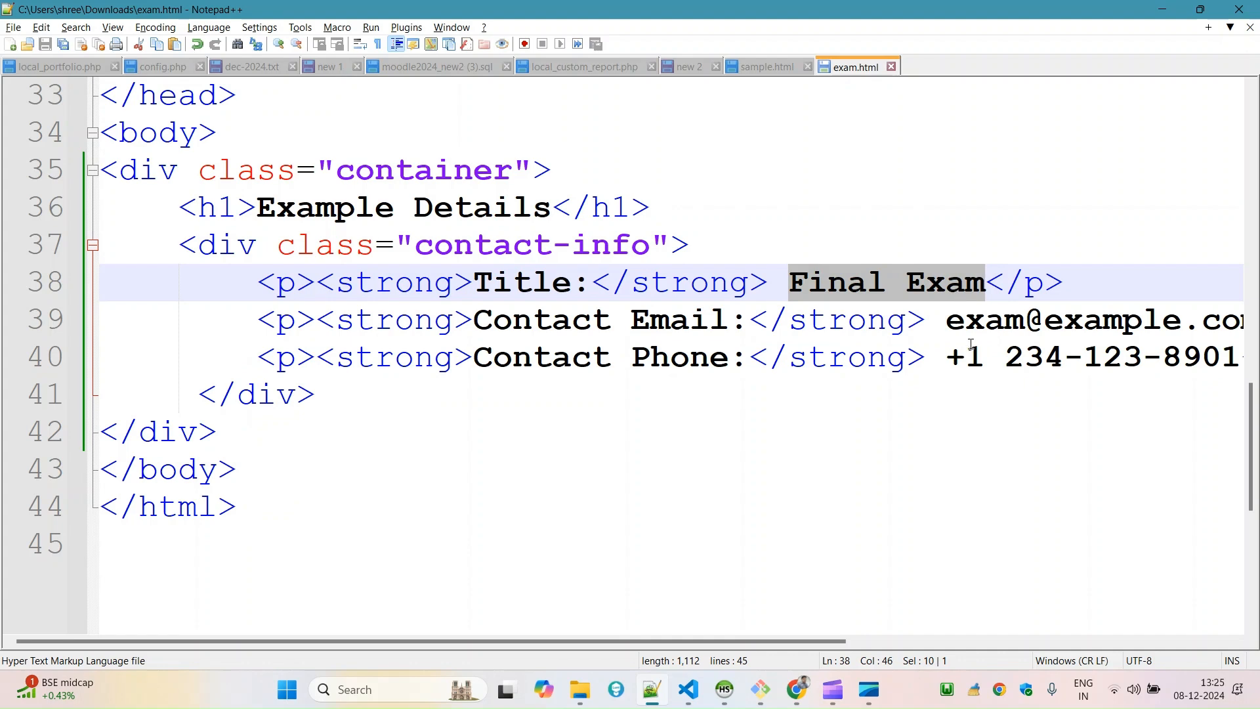
pyautogui.moveTo(332, 530); pyautogui.dragTo(131, 98)
pyautogui.hotkey('alt', 'Tab')
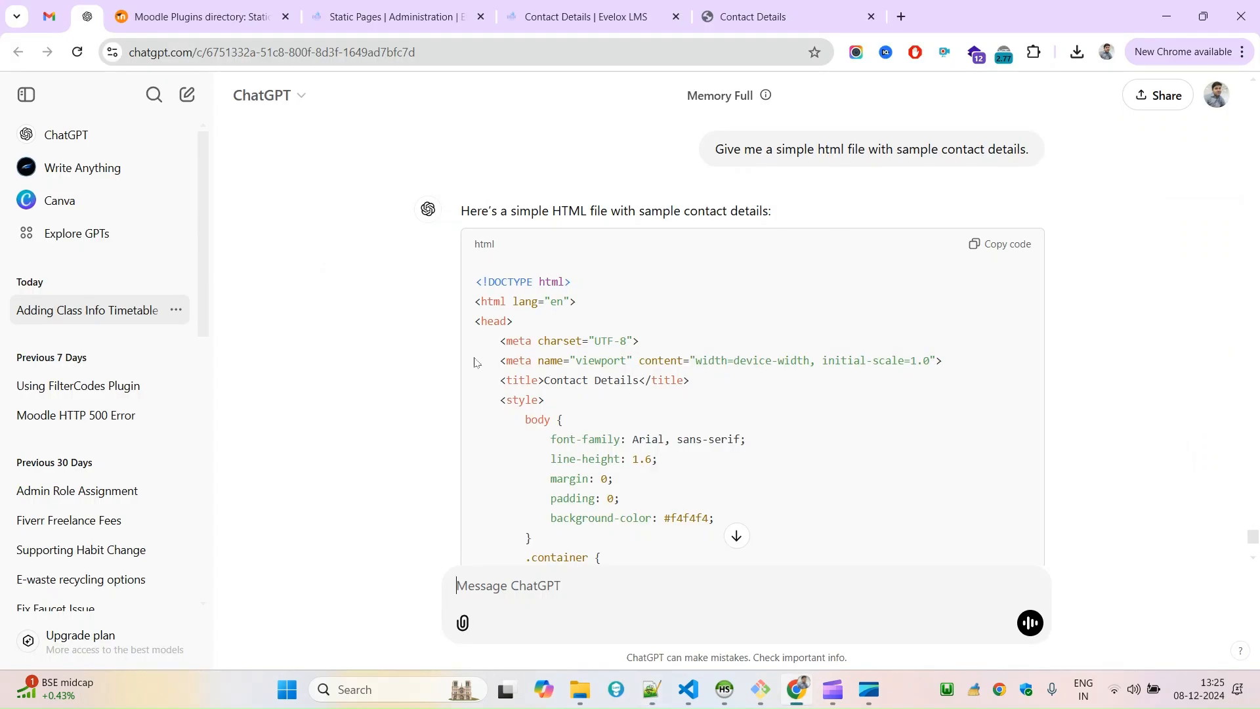
pyautogui.hotkey('alt', 'Tab')
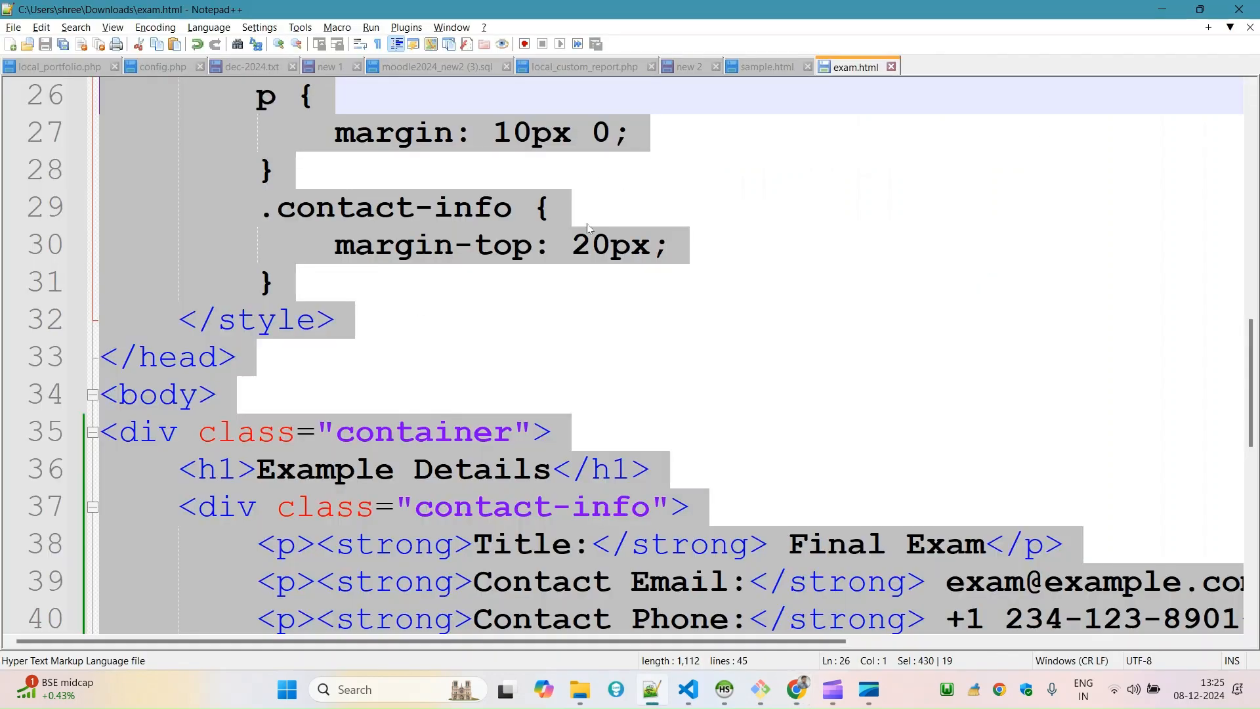
pyautogui.click(781, 68)
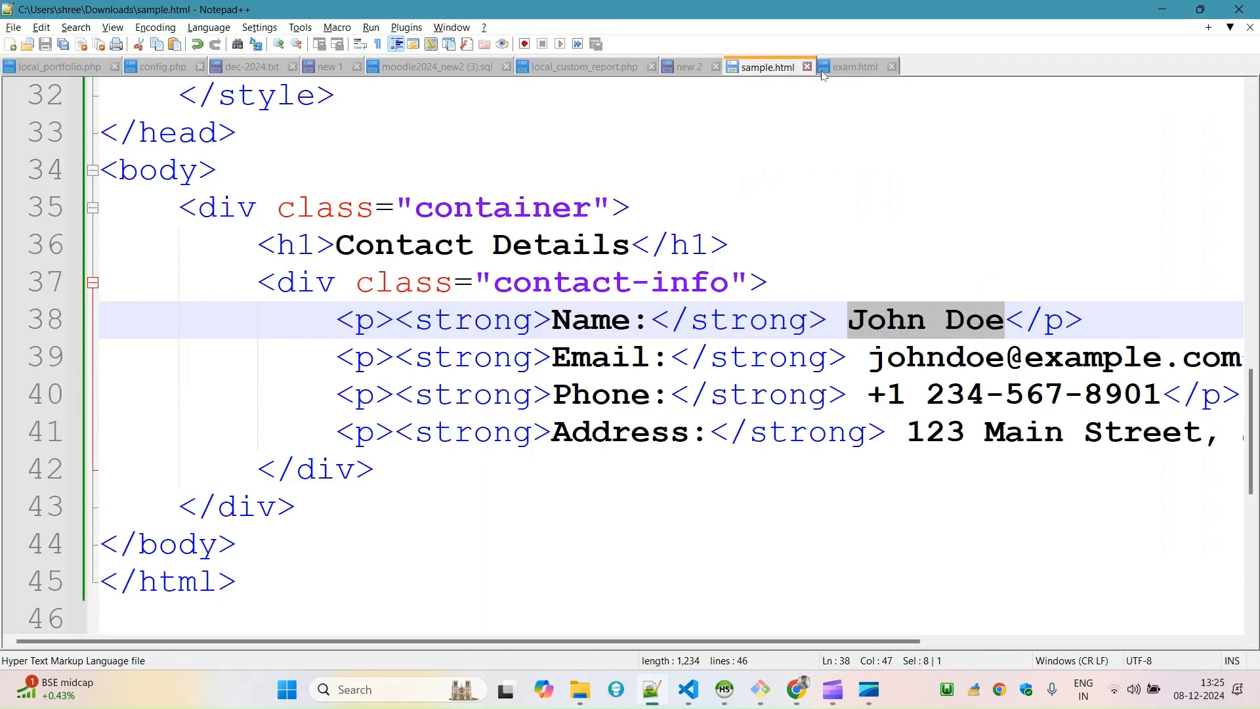
pyautogui.click(857, 68)
pyautogui.click(822, 197)
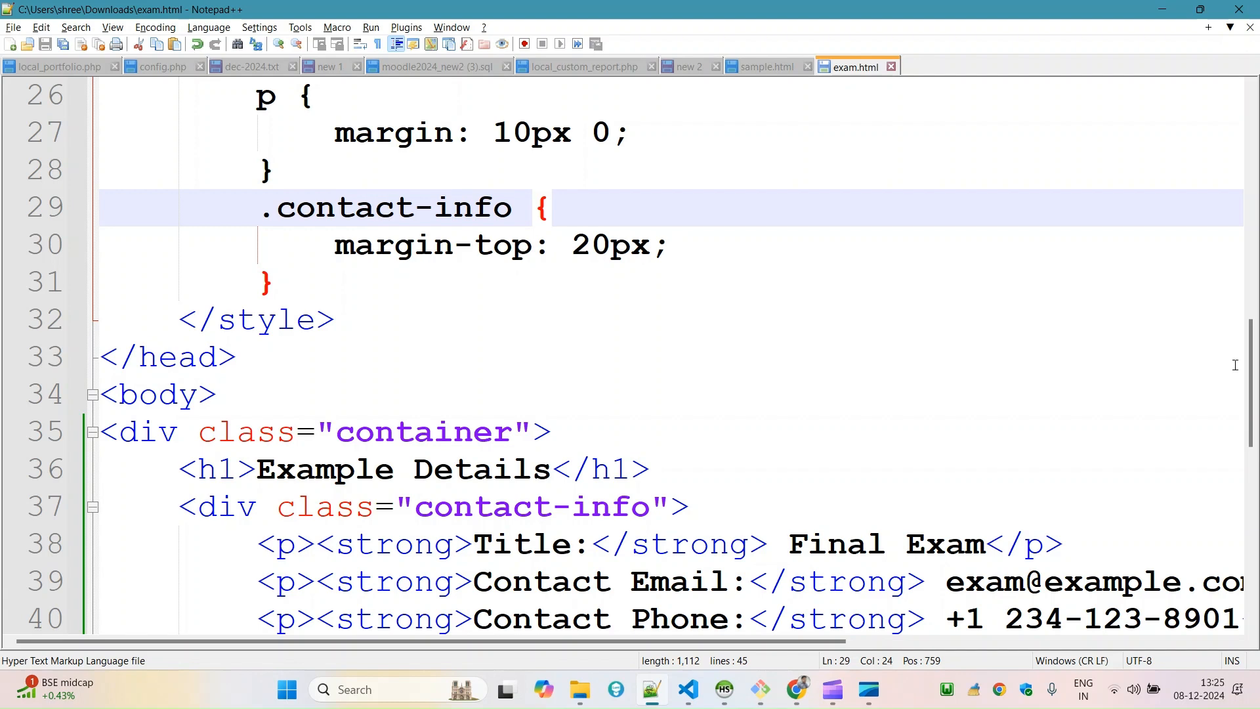
pyautogui.scroll(-3, 1235, 365)
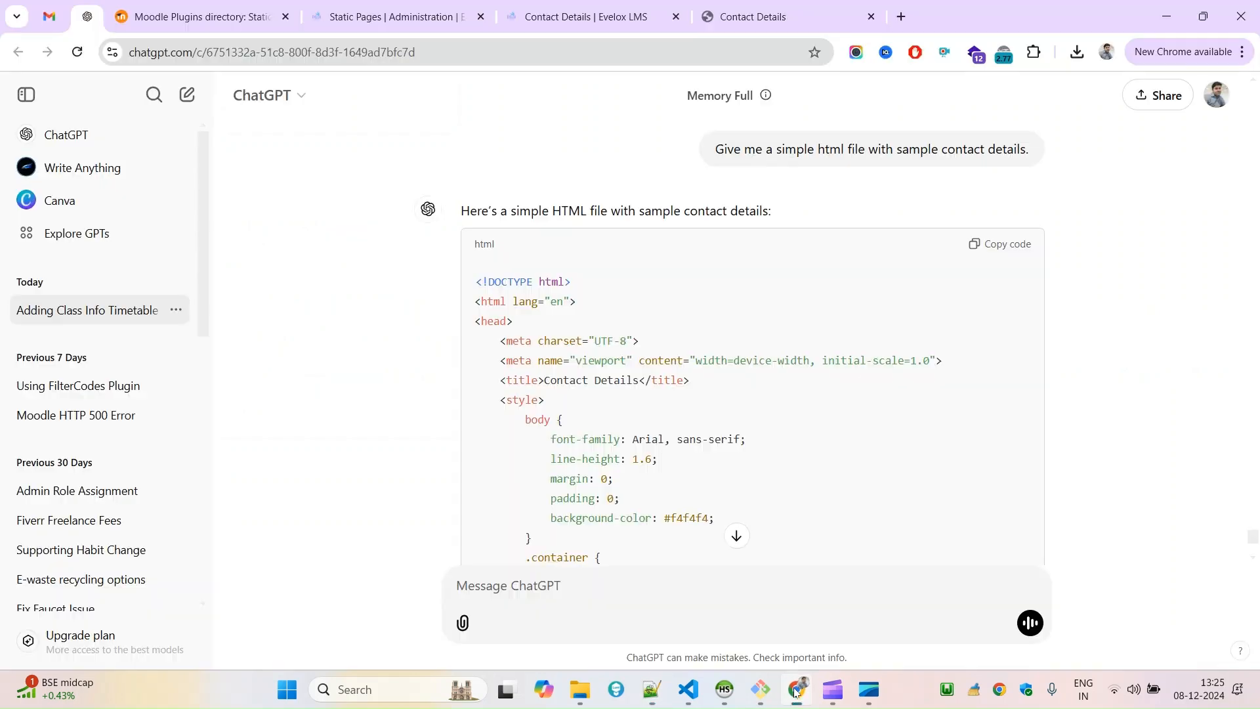
# Switch to Chrome, upload exam.html from the Downloads folder to the Static Pages documents and save the changes.
pyautogui.click(796, 689)
pyautogui.click(553, 9)
pyautogui.click(412, 9)
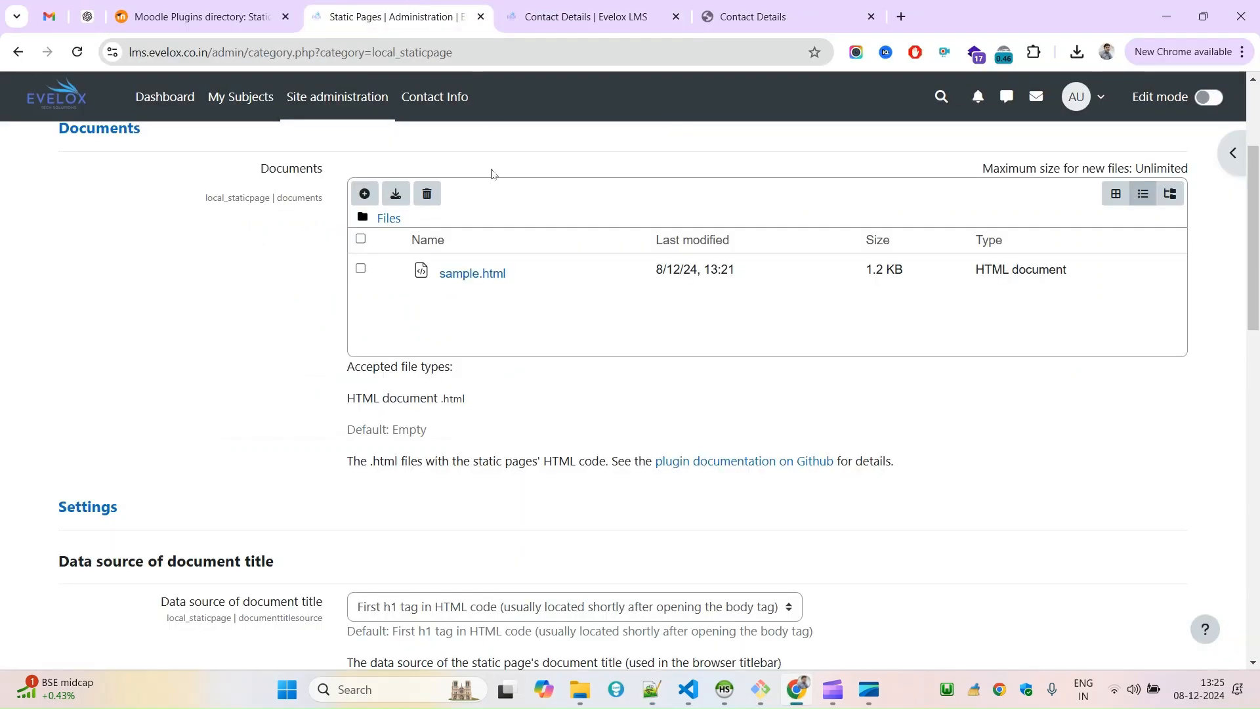
pyautogui.scroll(3, 1252, 132)
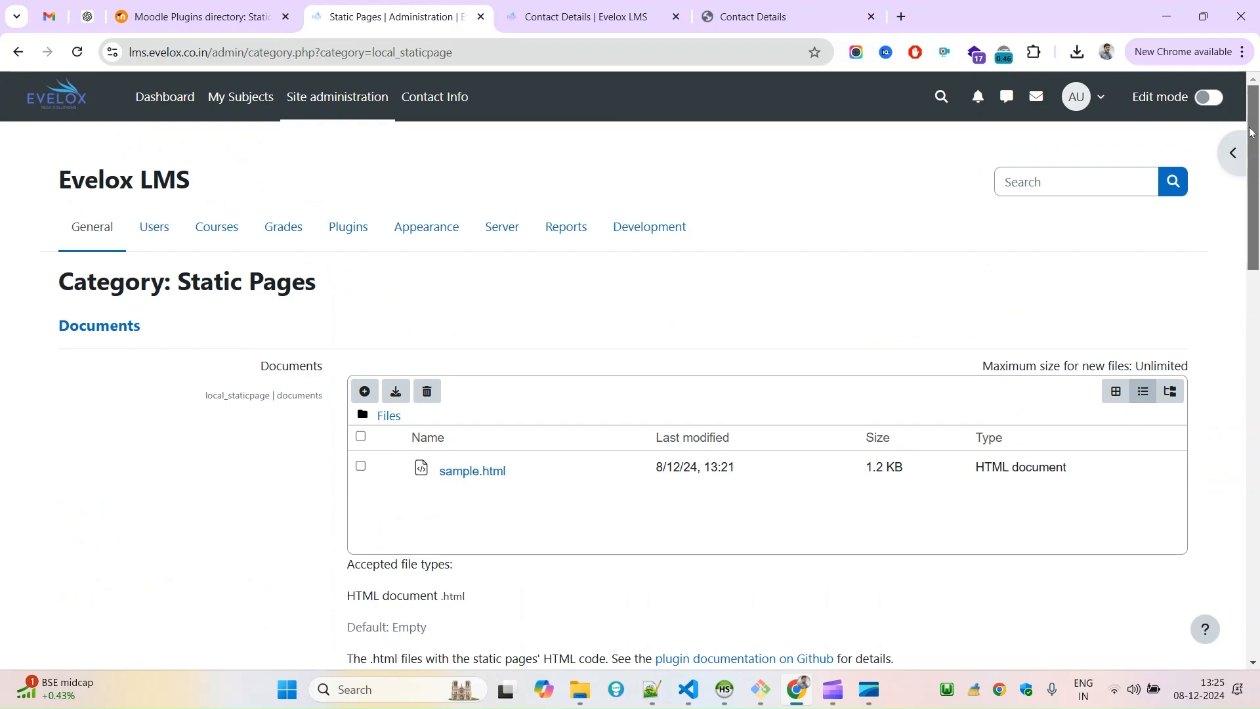
pyautogui.click(364, 394)
pyautogui.click(519, 316)
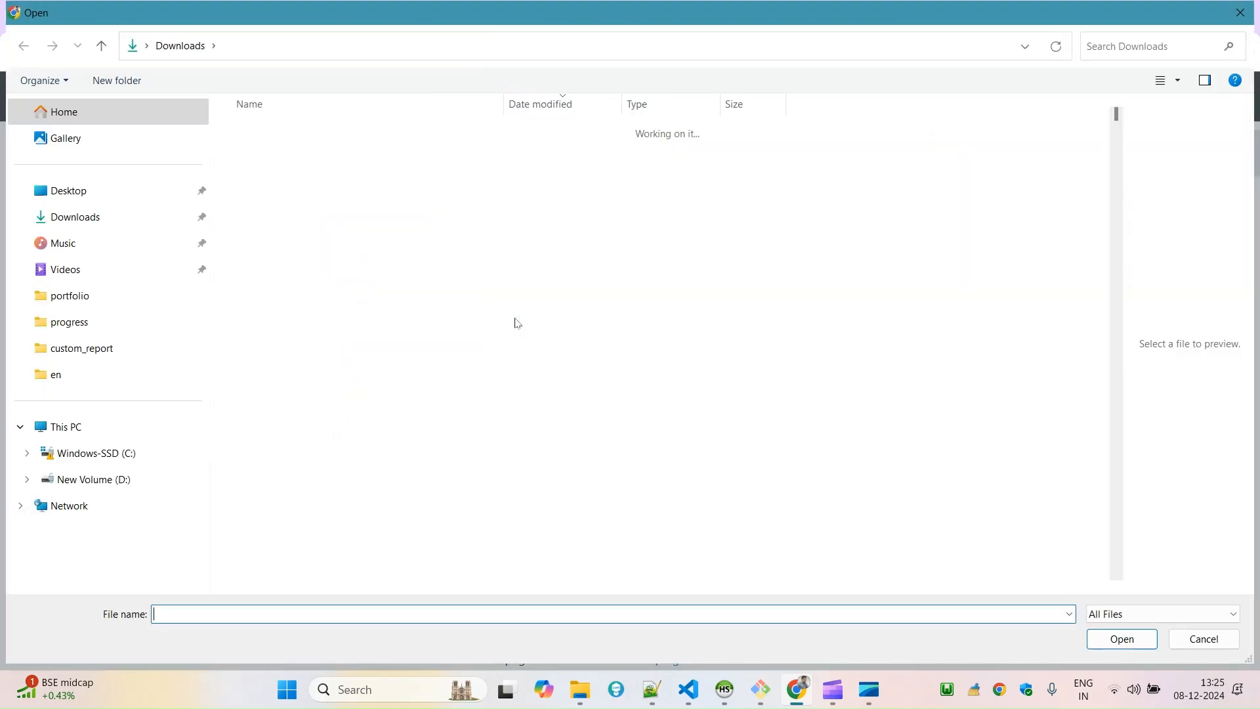
pyautogui.click(269, 158)
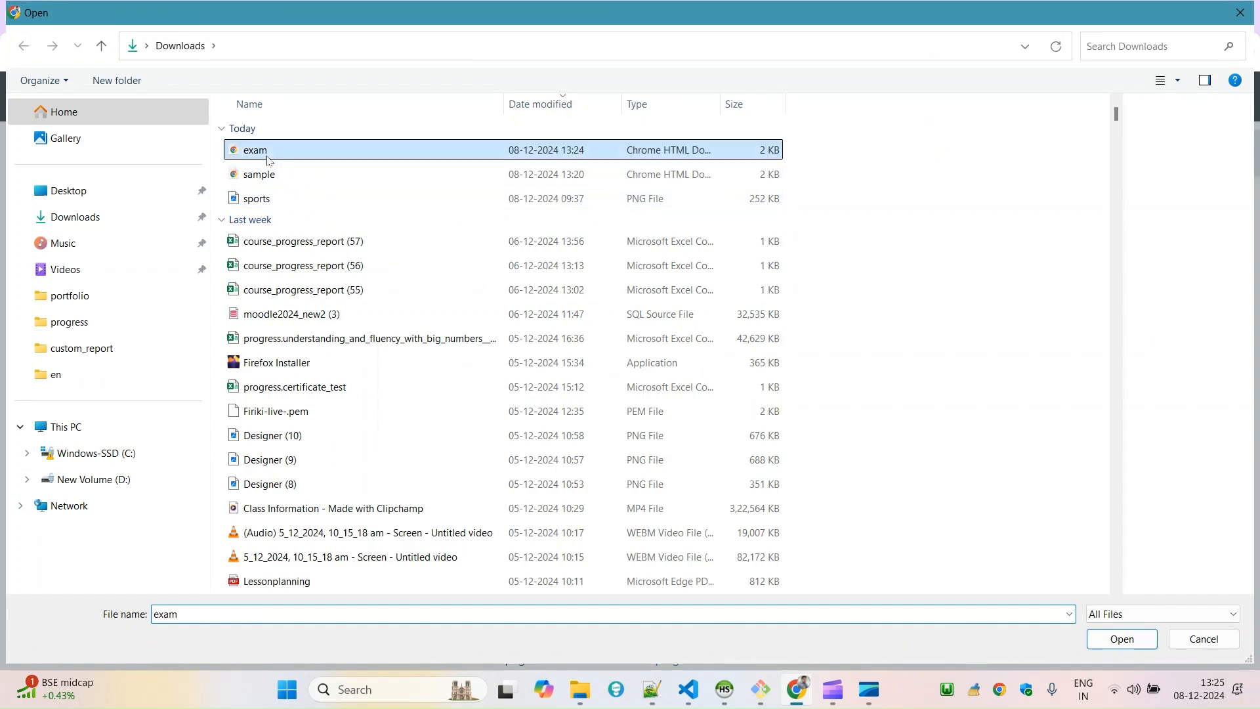
pyautogui.doubleClick(269, 158)
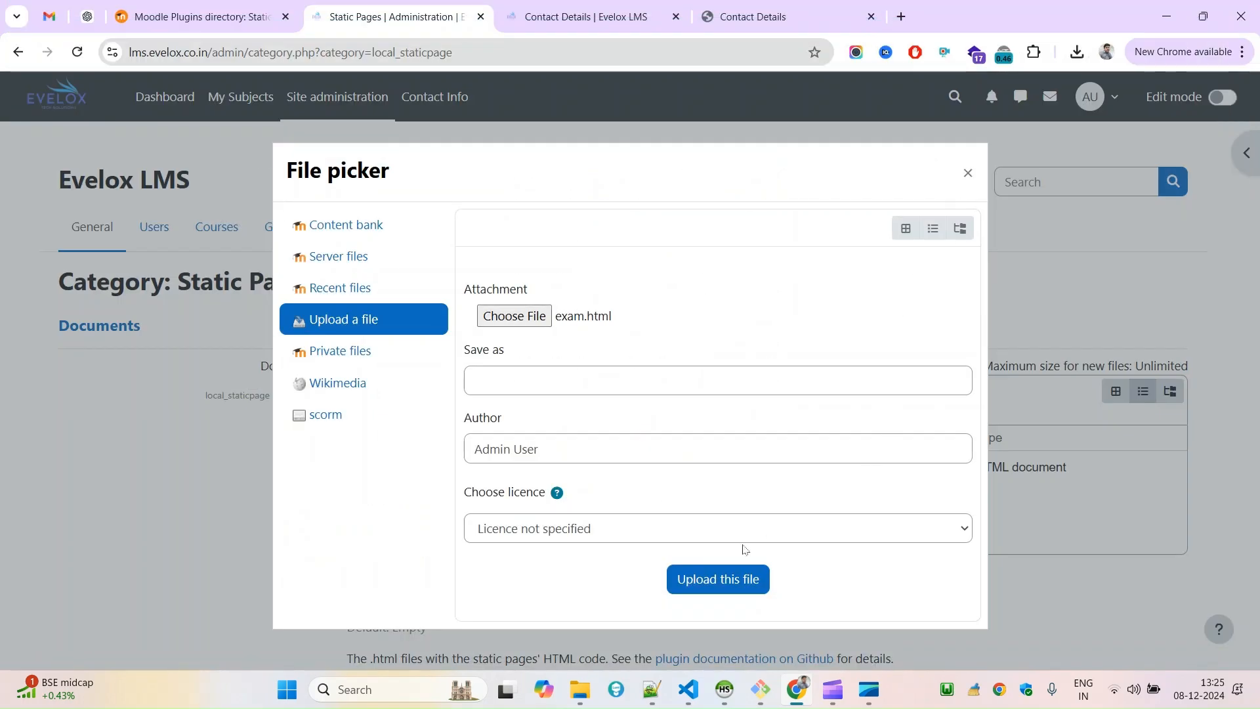
pyautogui.click(716, 581)
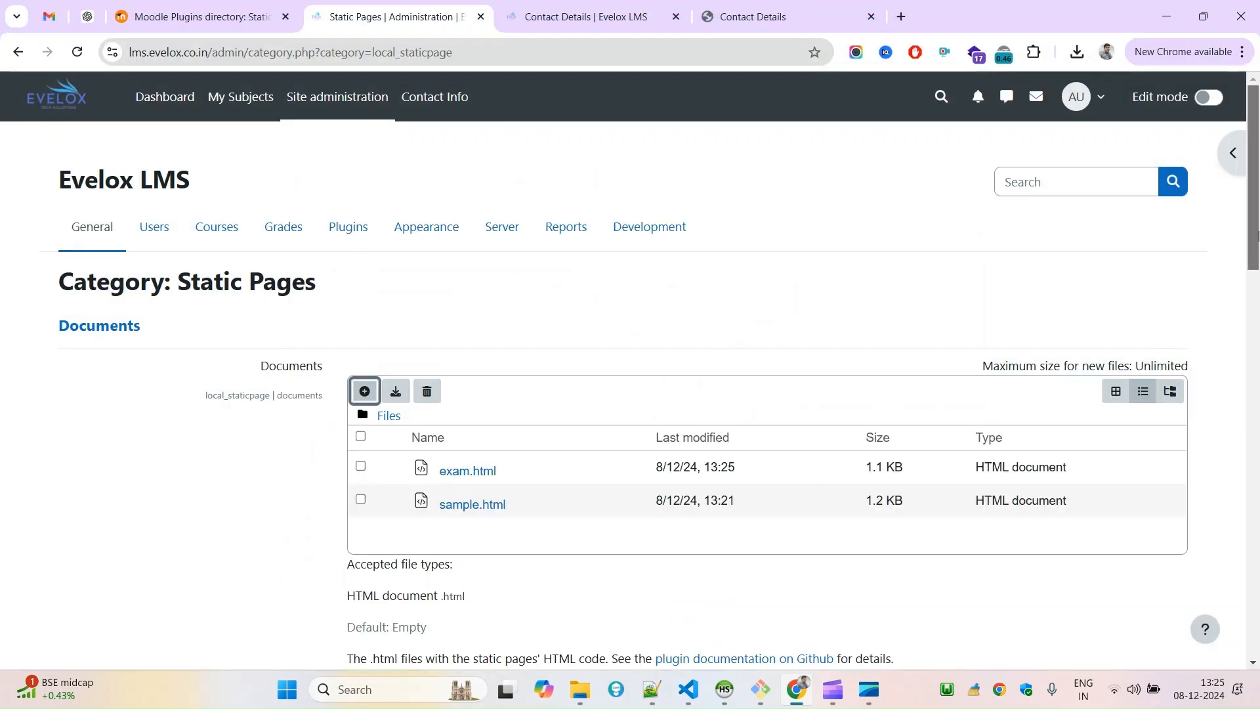
pyautogui.scroll(-15, 822, 492)
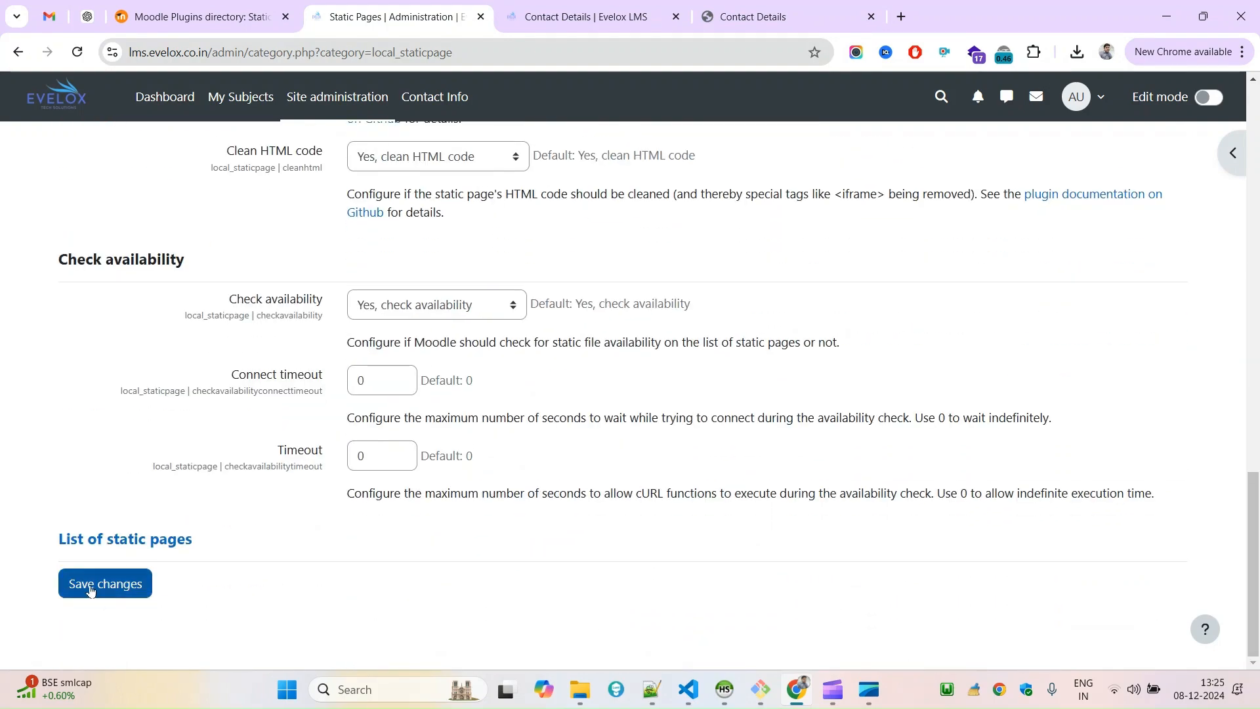
pyautogui.click(90, 590)
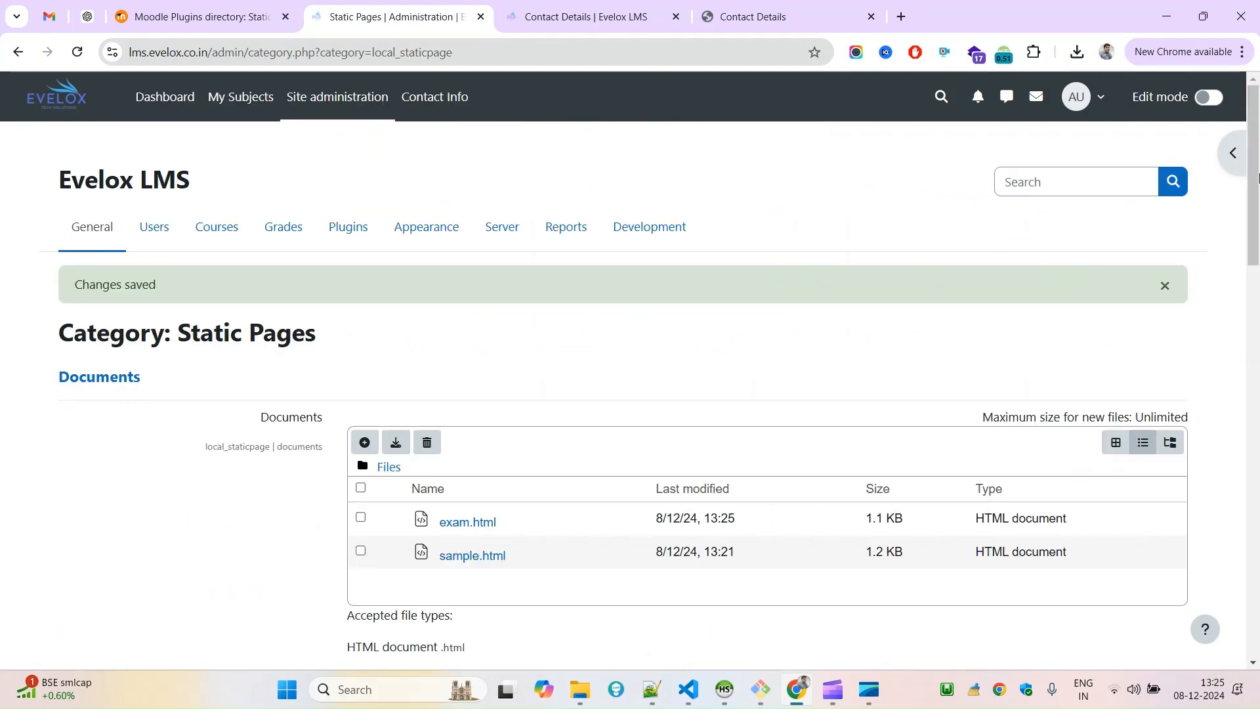
# Open the list of static pages and follow the standard URL of the exam page.
pyautogui.moveTo(1257, 168); pyautogui.dragTo(1251, 623)
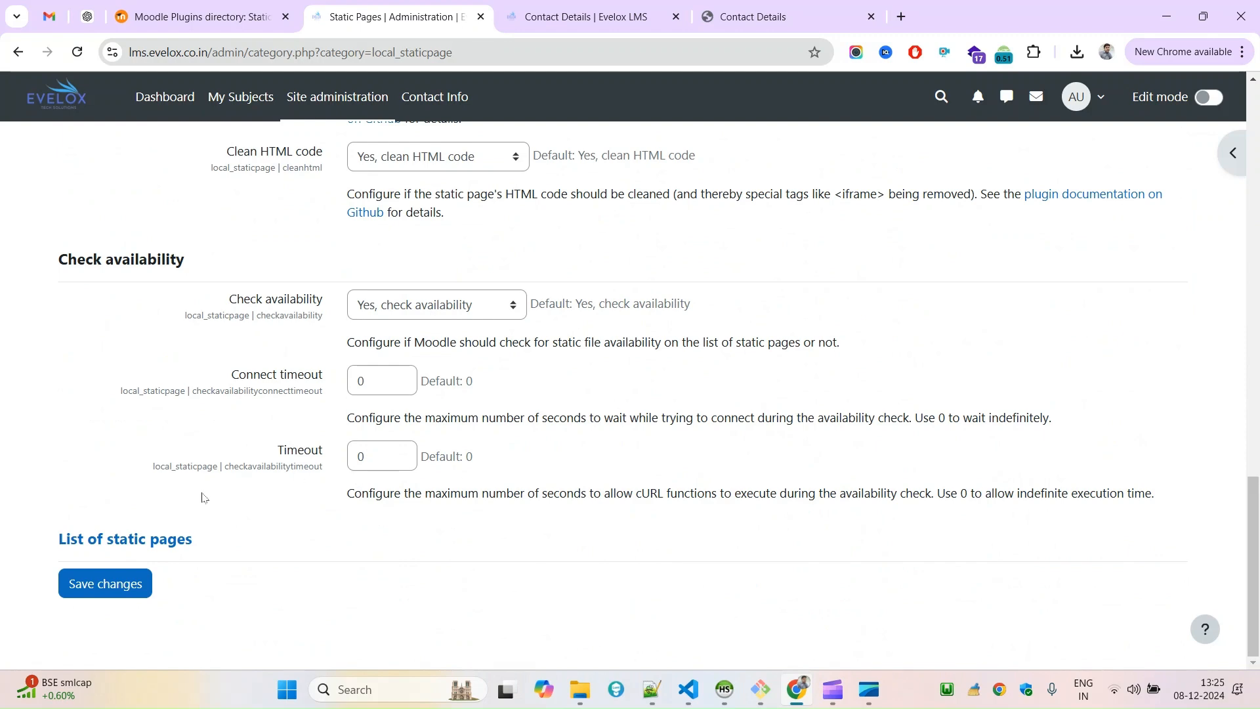
pyautogui.click(147, 546)
pyautogui.scroll(-3, 1237, 375)
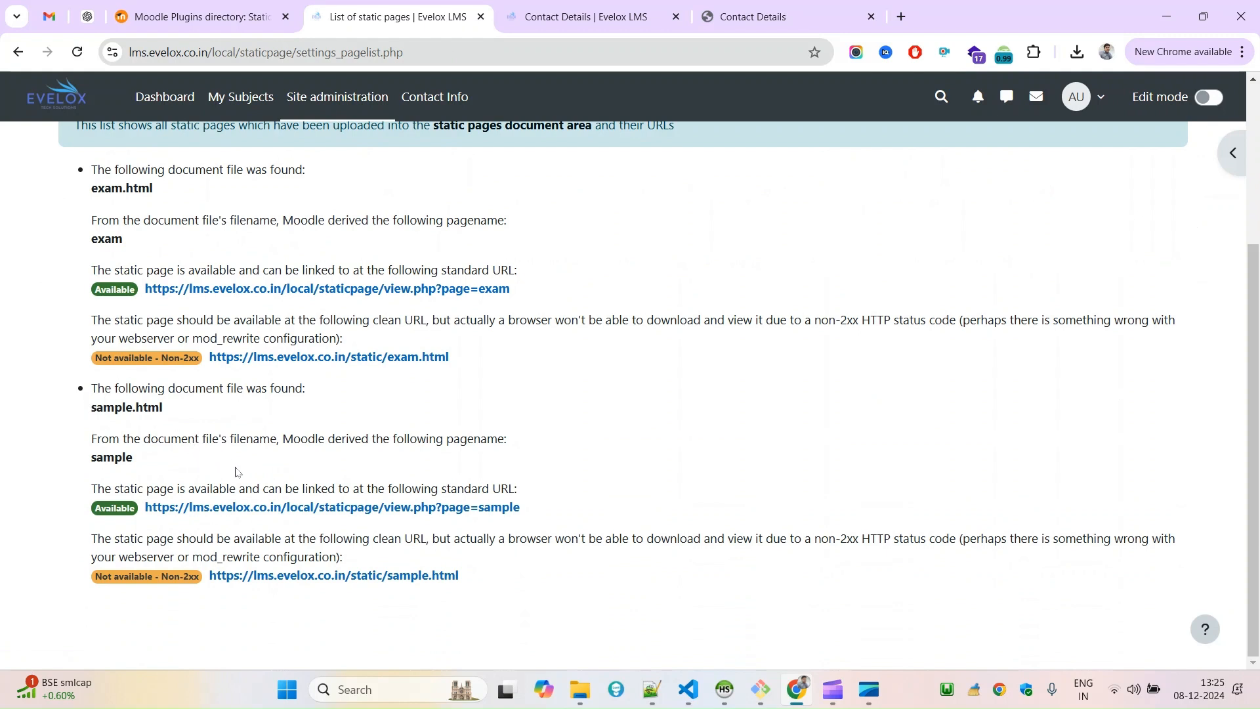
pyautogui.doubleClick(96, 241)
pyautogui.keyDown('ctrl'); pyautogui.click(478, 290); pyautogui.keyUp('ctrl')
# Check the heading and the details box on the published exam page.
pyautogui.click(550, 7)
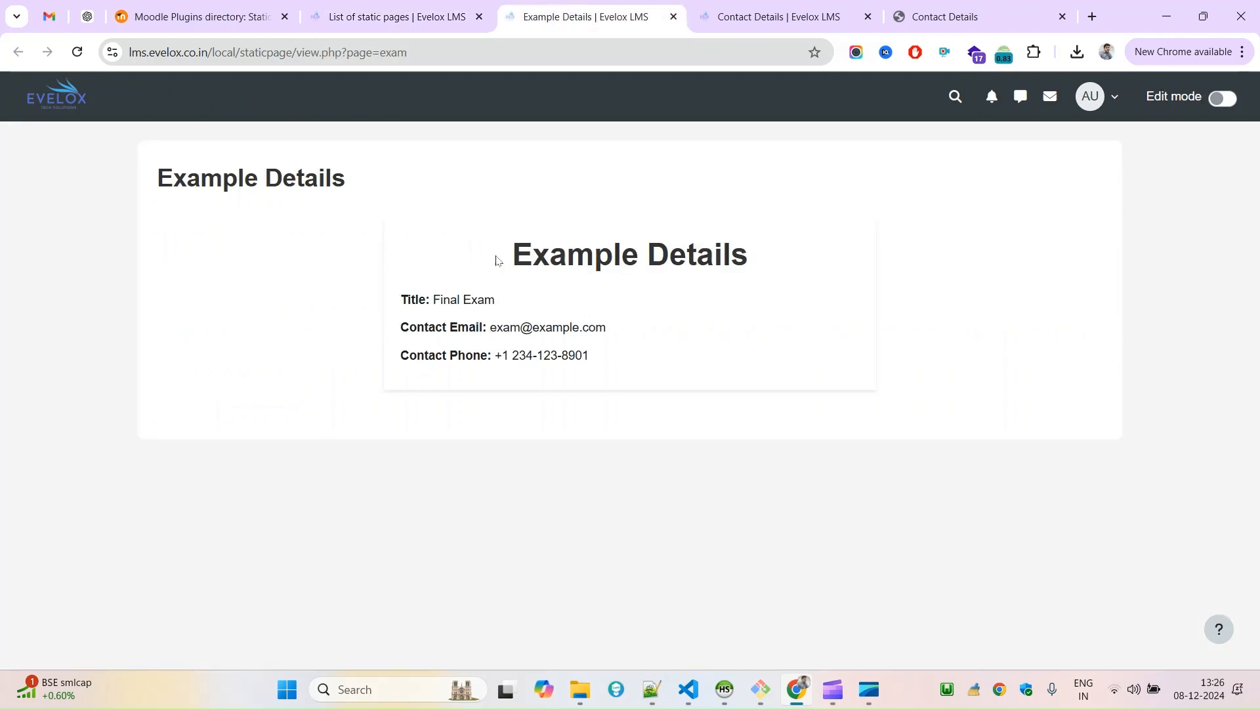
pyautogui.moveTo(706, 377); pyautogui.dragTo(737, 399)
pyautogui.click(494, 225)
pyautogui.click(735, 398)
pyautogui.doubleClick(562, 255)
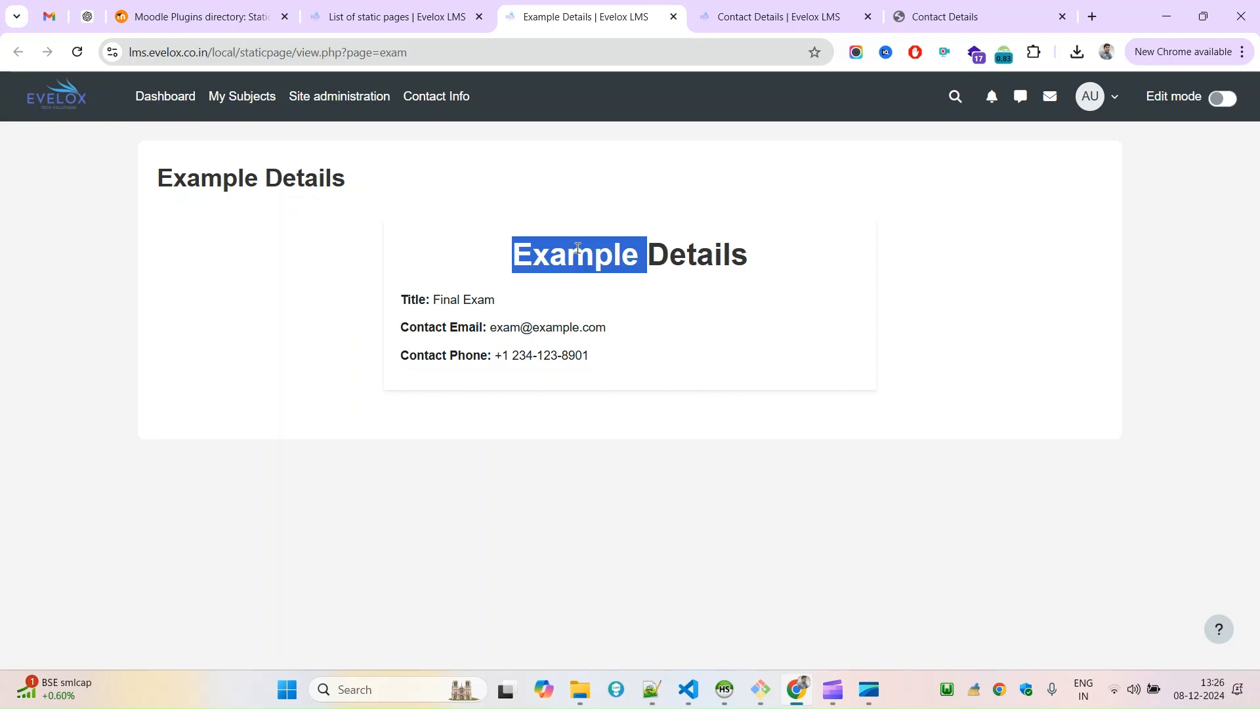
# Switch to Notepad++ and change the h1 heading in exam.html to Exam Details.
pyautogui.moveTo(655, 686)
pyautogui.click(651, 688)
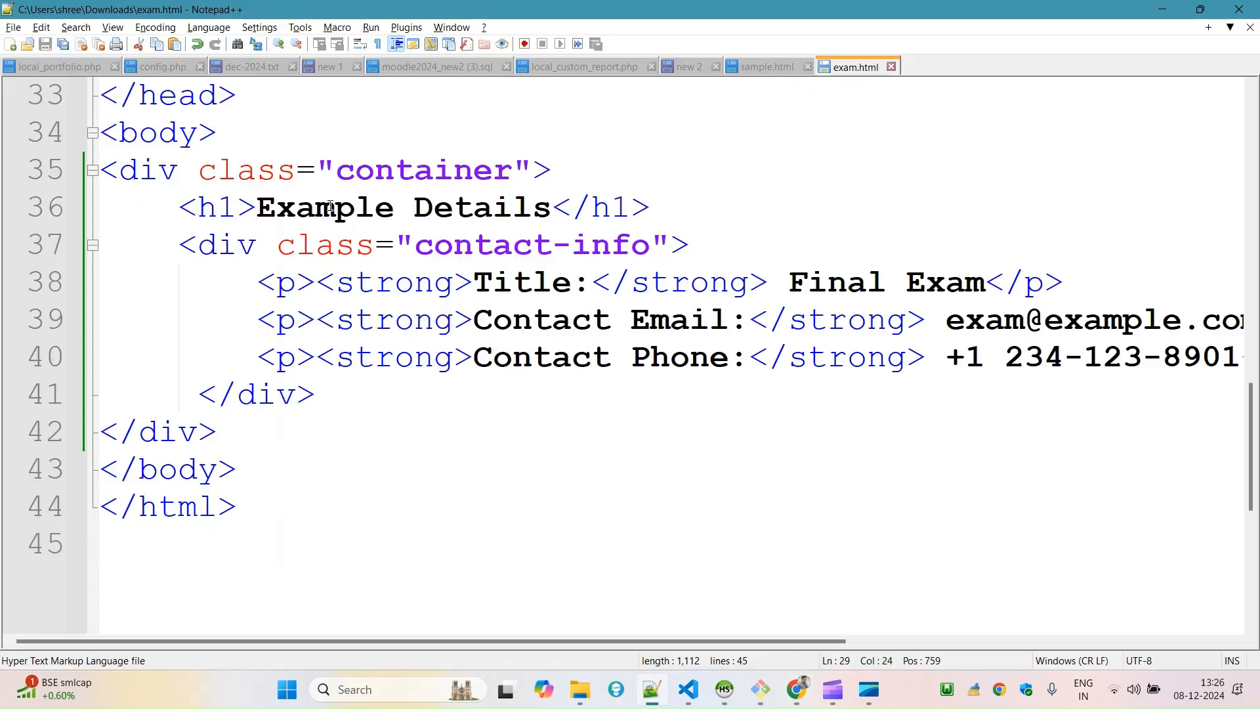
pyautogui.moveTo(336, 209); pyautogui.dragTo(395, 209)
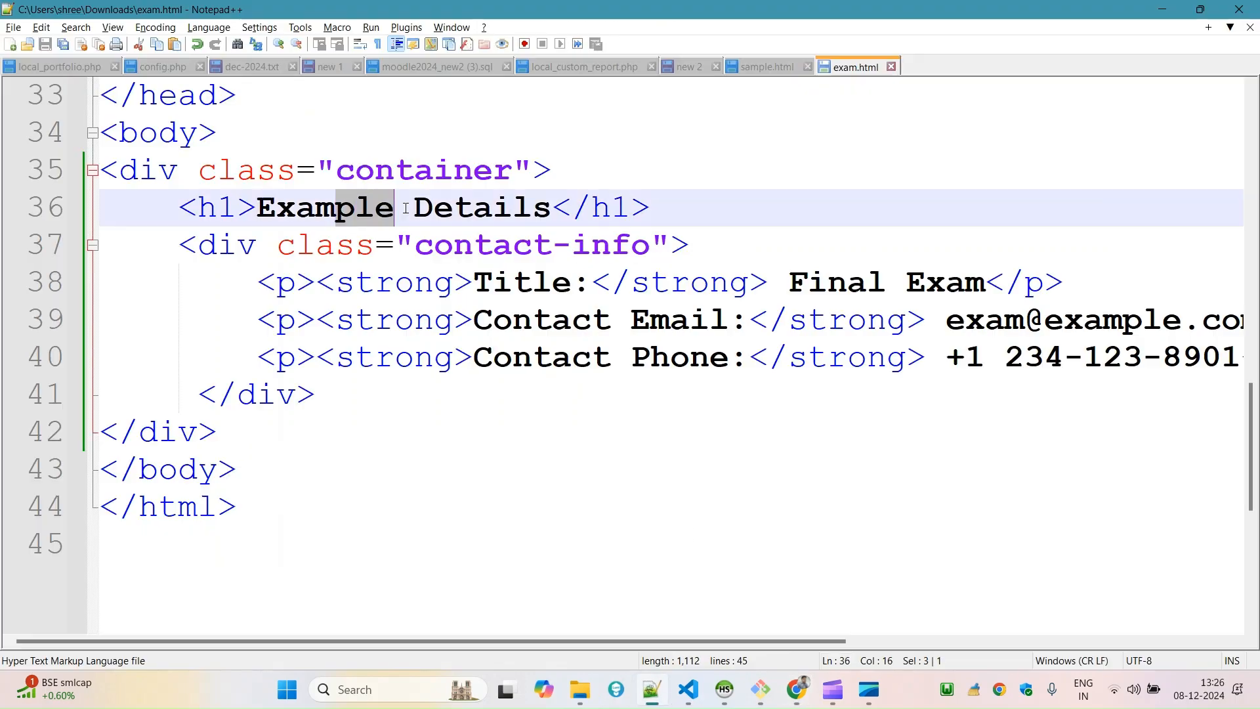
pyautogui.press('BackSpace')
pyautogui.doubleClick(283, 209)
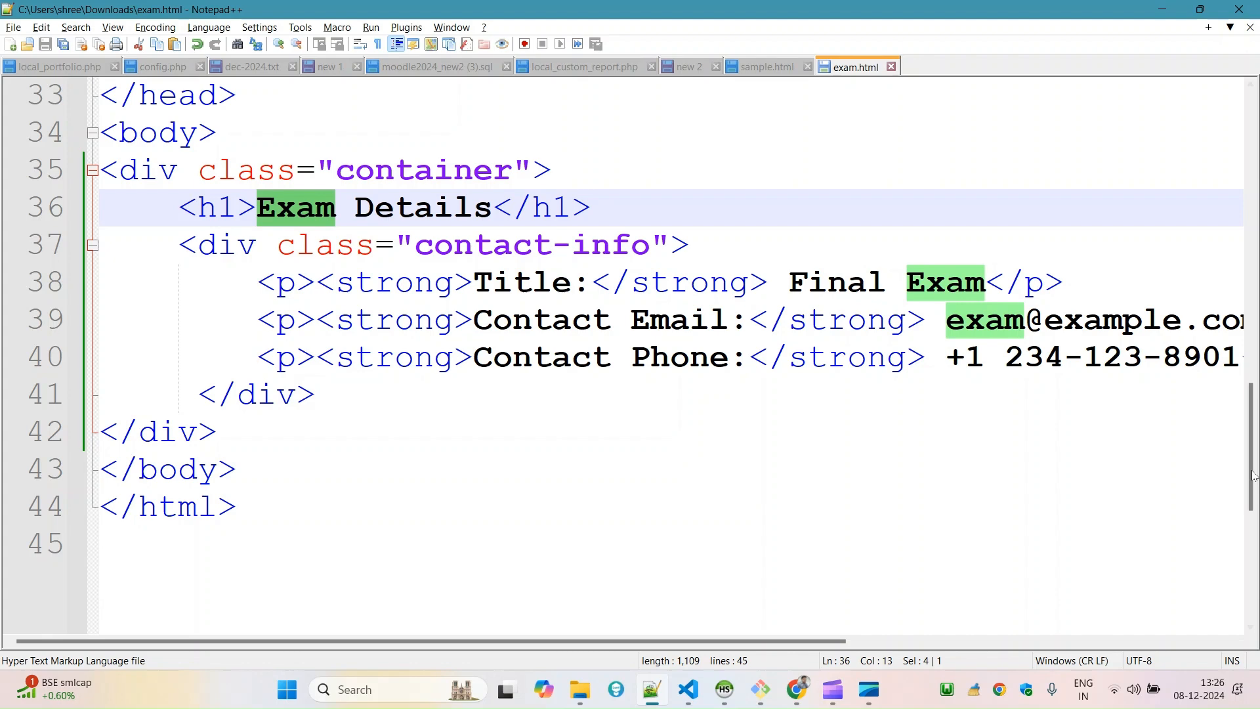
pyautogui.moveTo(1254, 475); pyautogui.dragTo(1250, 395)
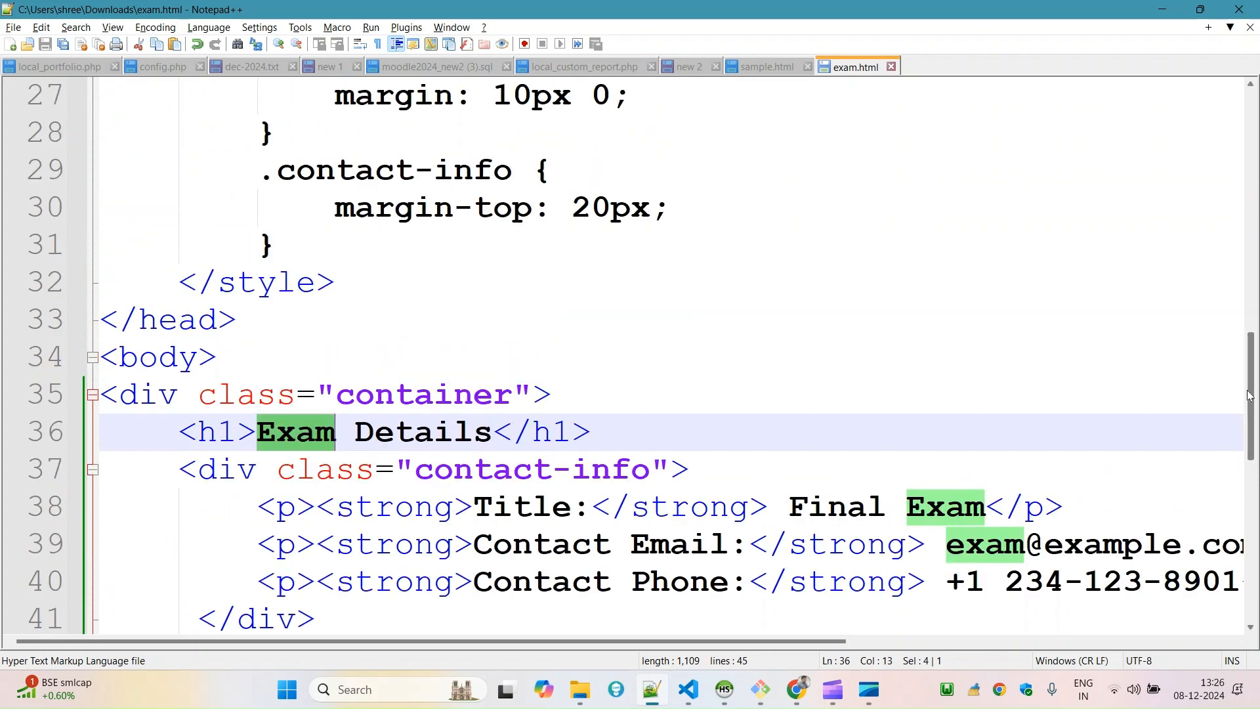
# Switch to Chrome and reload the published exam page to check its heading.
pyautogui.hotkey('alt', 'Tab')
pyautogui.click(473, 321)
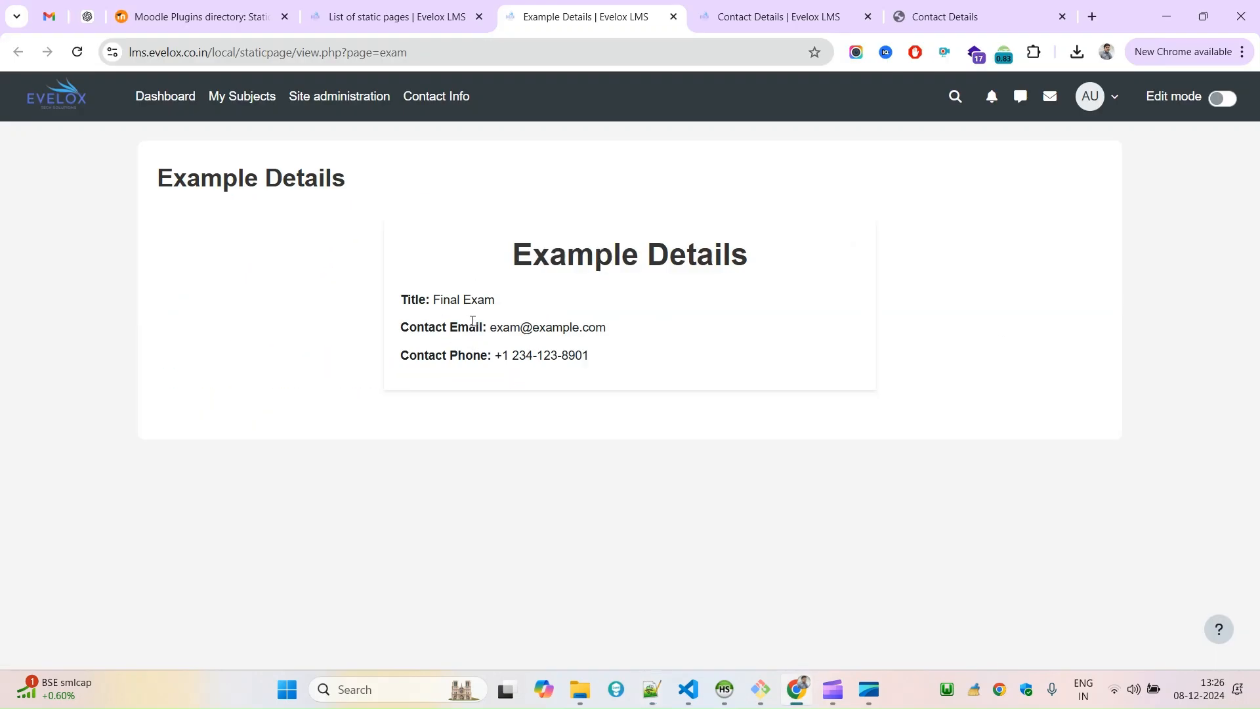
pyautogui.rightClick(441, 243)
pyautogui.click(488, 305)
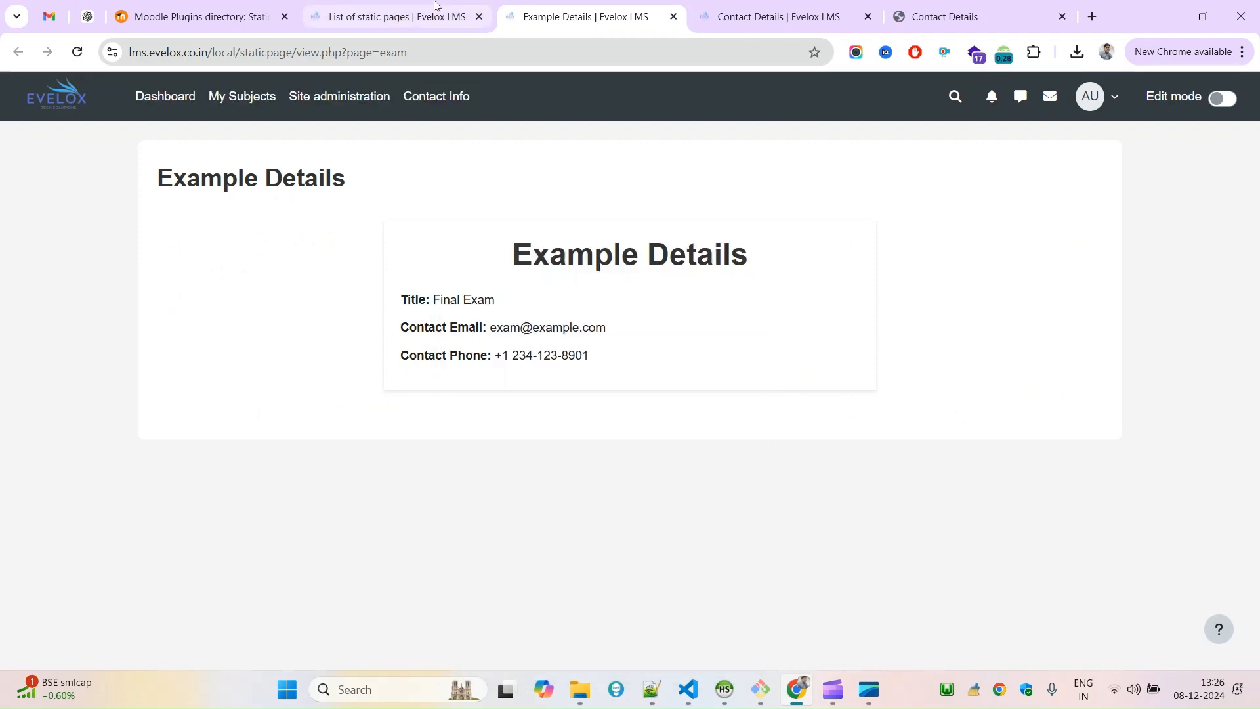
# Return to Notepad++ and change the title tag in the head of exam.html to Exam Details.
pyautogui.hotkey('alt', 'Tab')
pyautogui.scroll(1, 1250, 340)
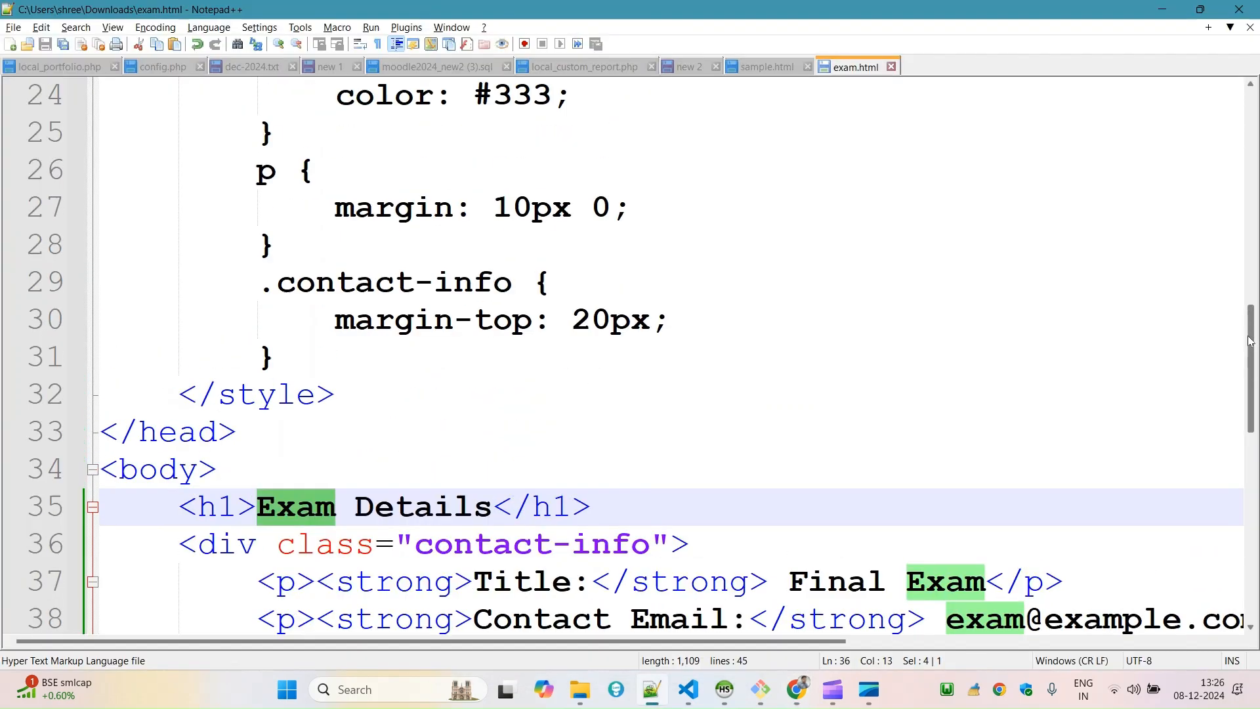
pyautogui.moveTo(1250, 340); pyautogui.dragTo(1254, 138)
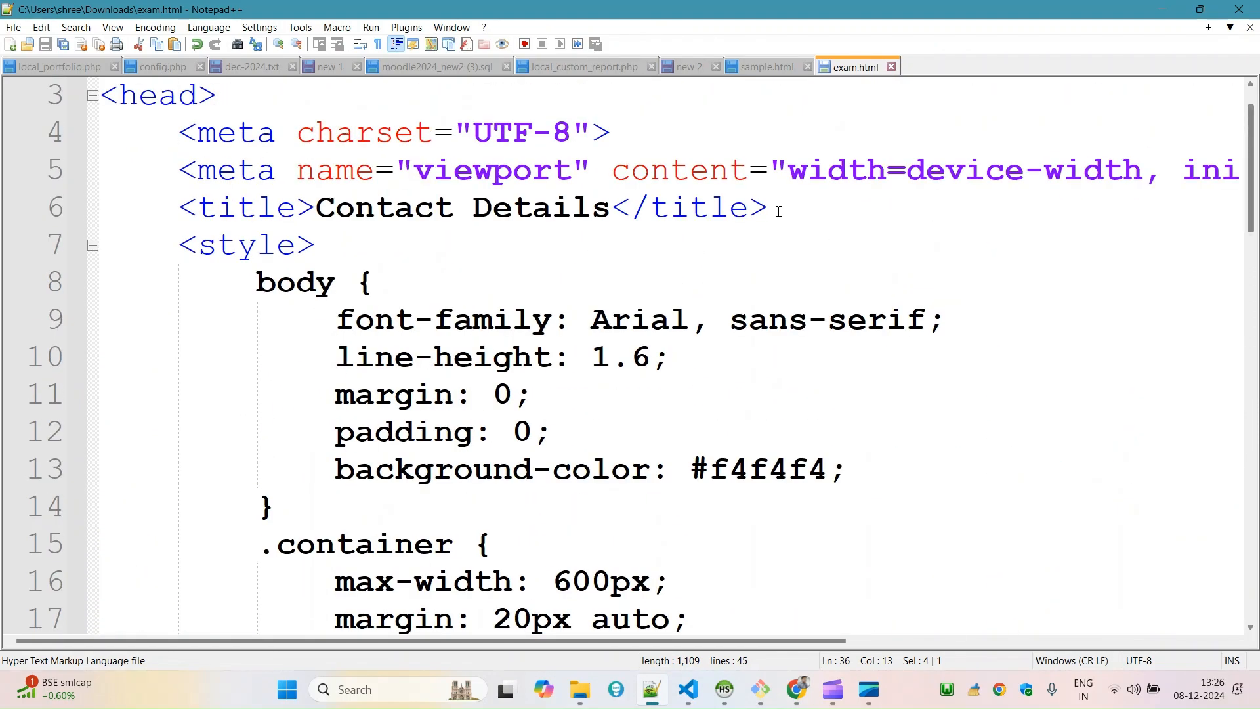
pyautogui.doubleClick(352, 217)
pyautogui.write('Exam')
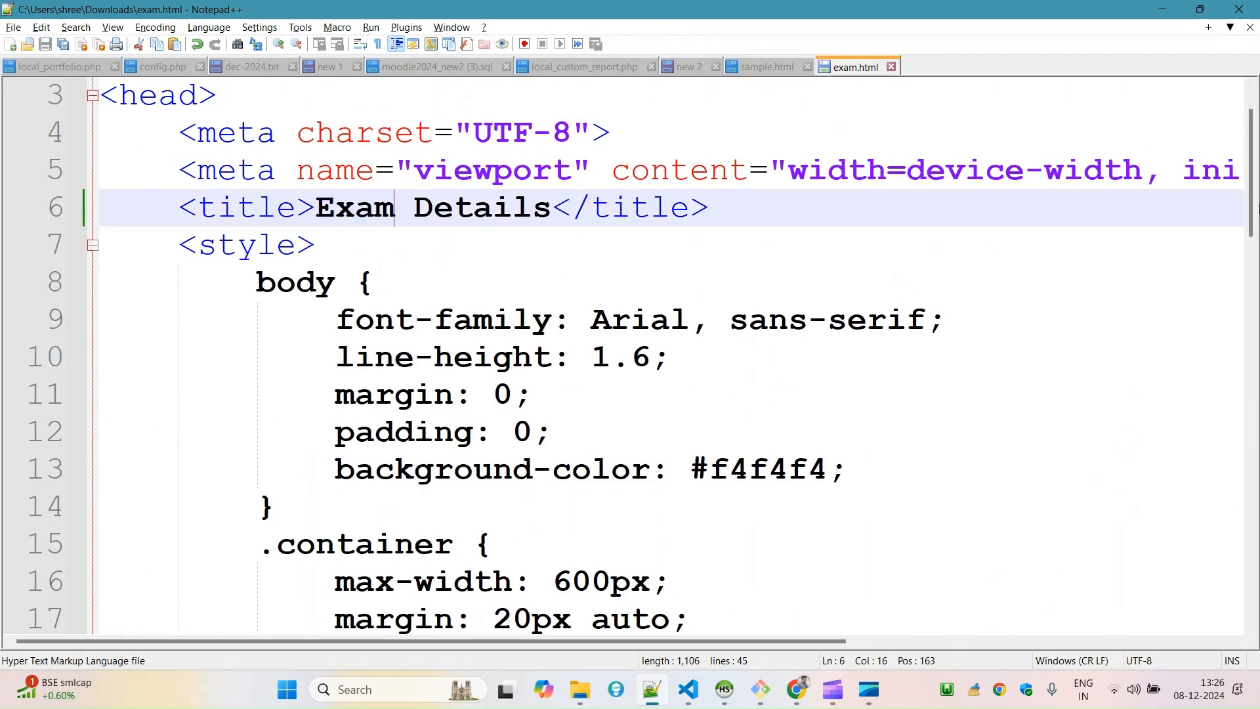
pyautogui.scroll(1, 1256, 209)
# Switch to Chrome, open the Static Pages documents in the general site administration and delete sample.html.
pyautogui.hotkey('alt', 'Tab')
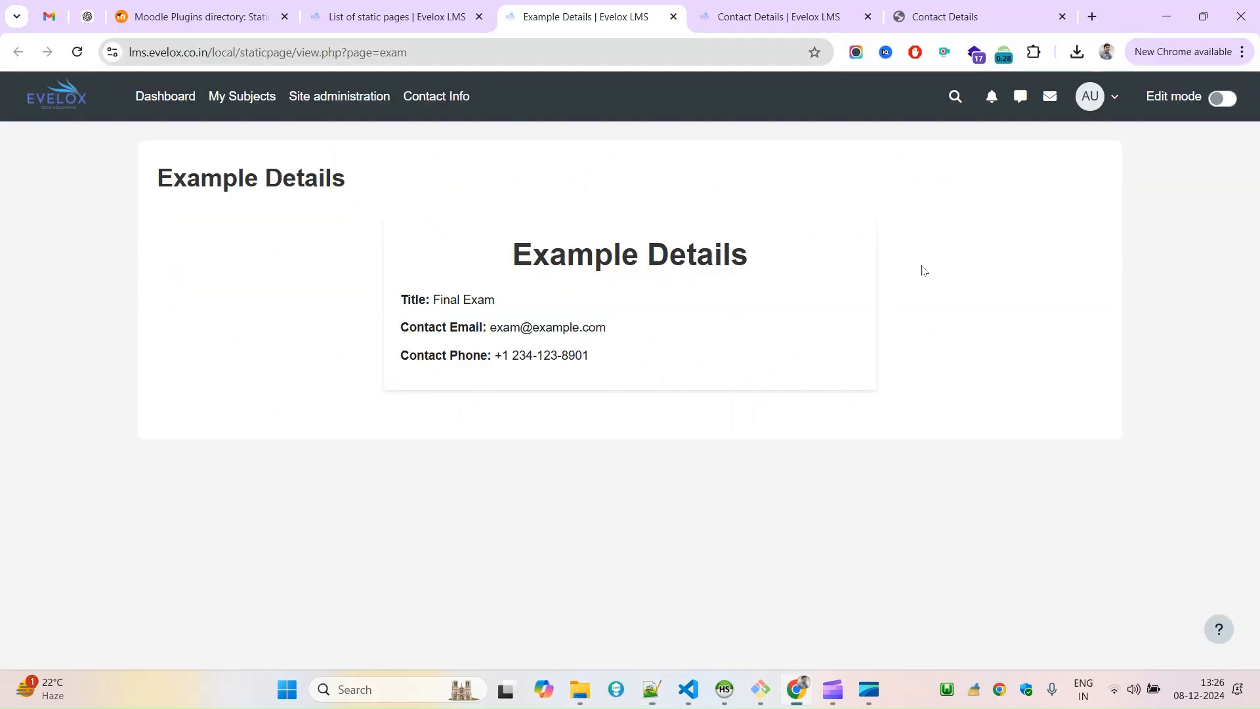
pyautogui.click(415, 8)
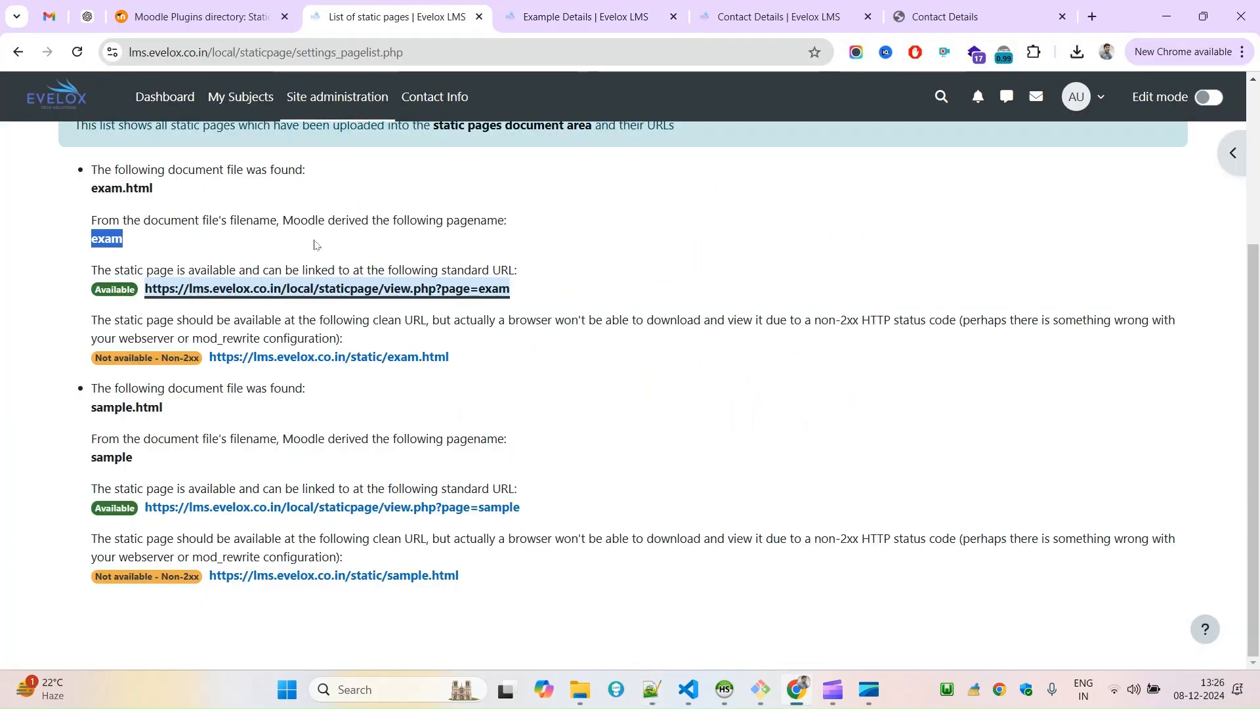
pyautogui.scroll(1, 1258, 308)
pyautogui.scroll(2, 1258, 309)
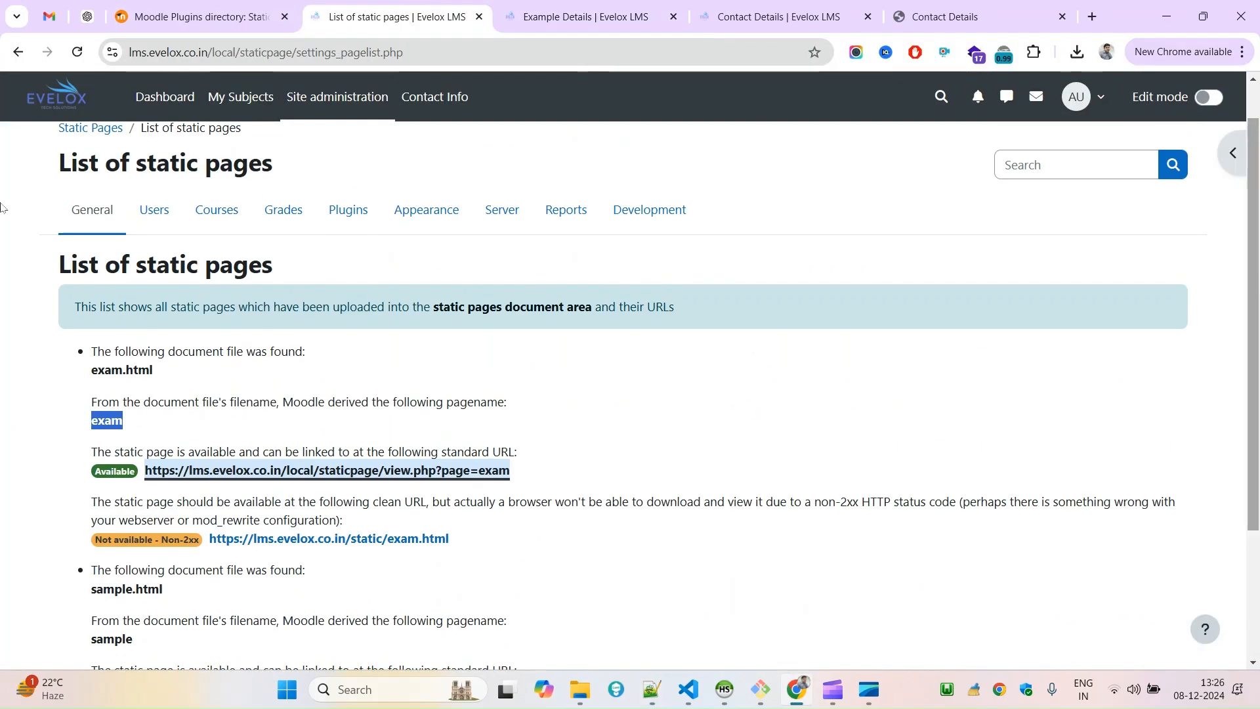
pyautogui.click(92, 208)
pyautogui.scroll(-15, 894, 243)
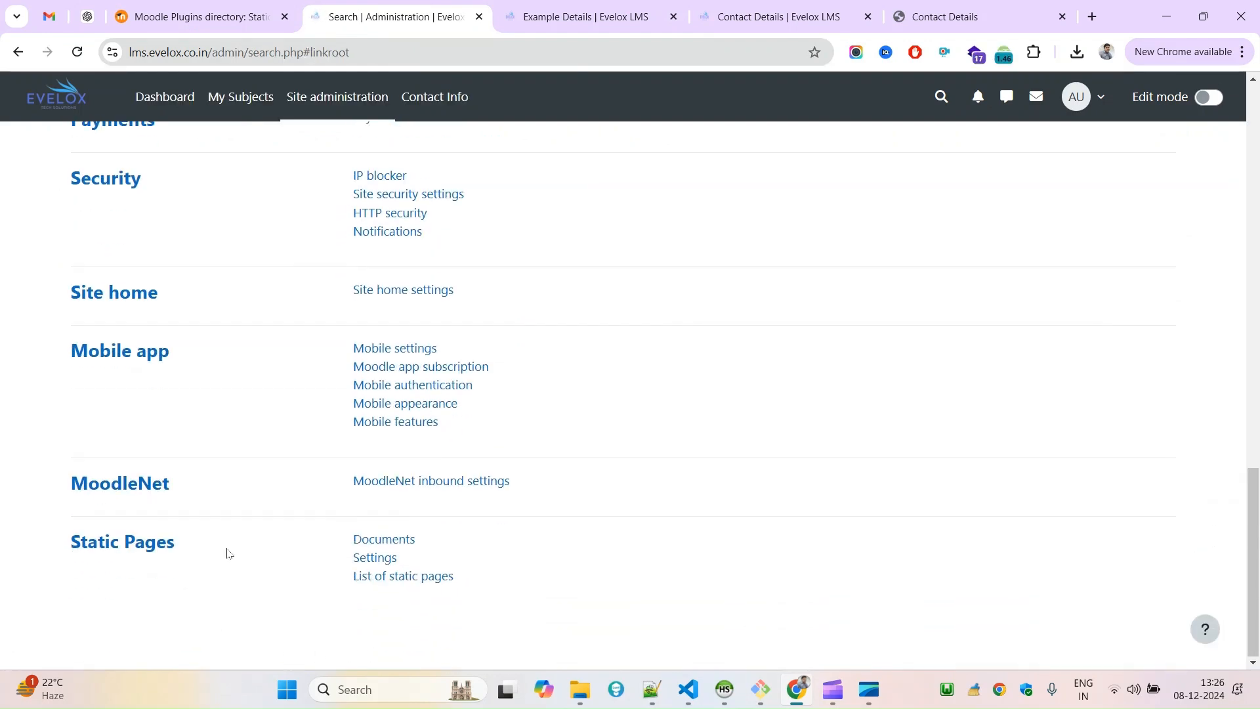
pyautogui.click(375, 539)
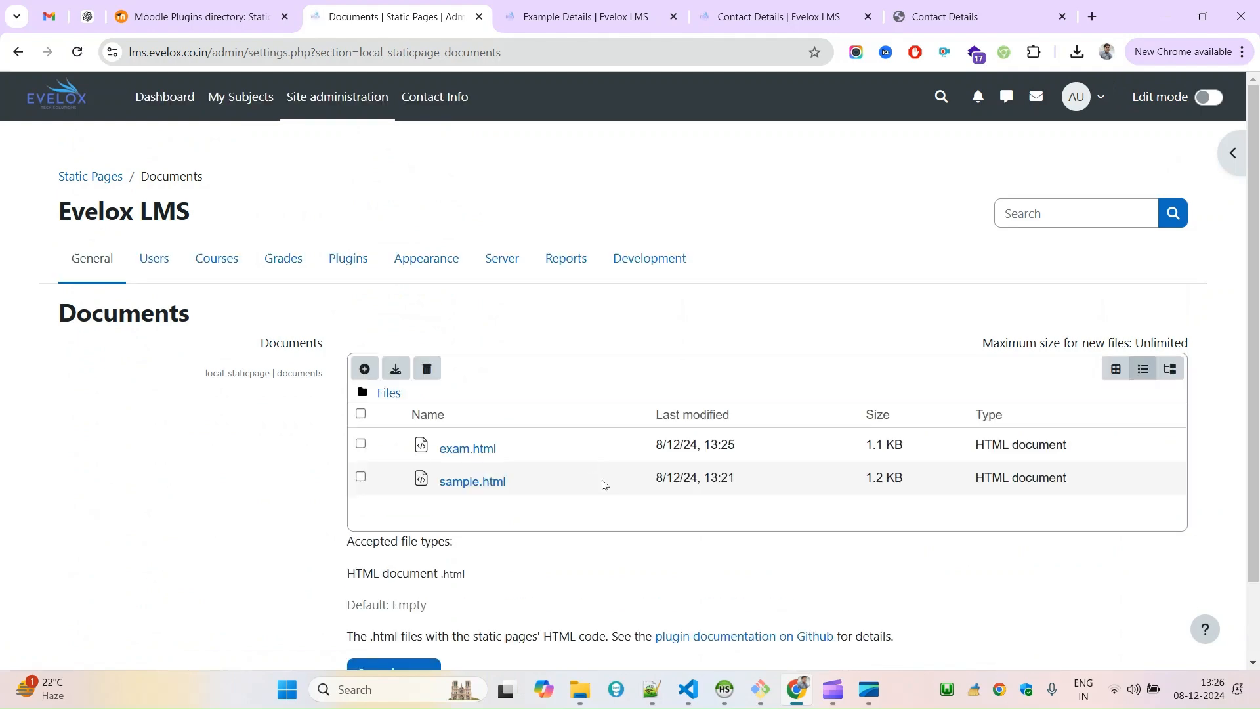
pyautogui.click(435, 372)
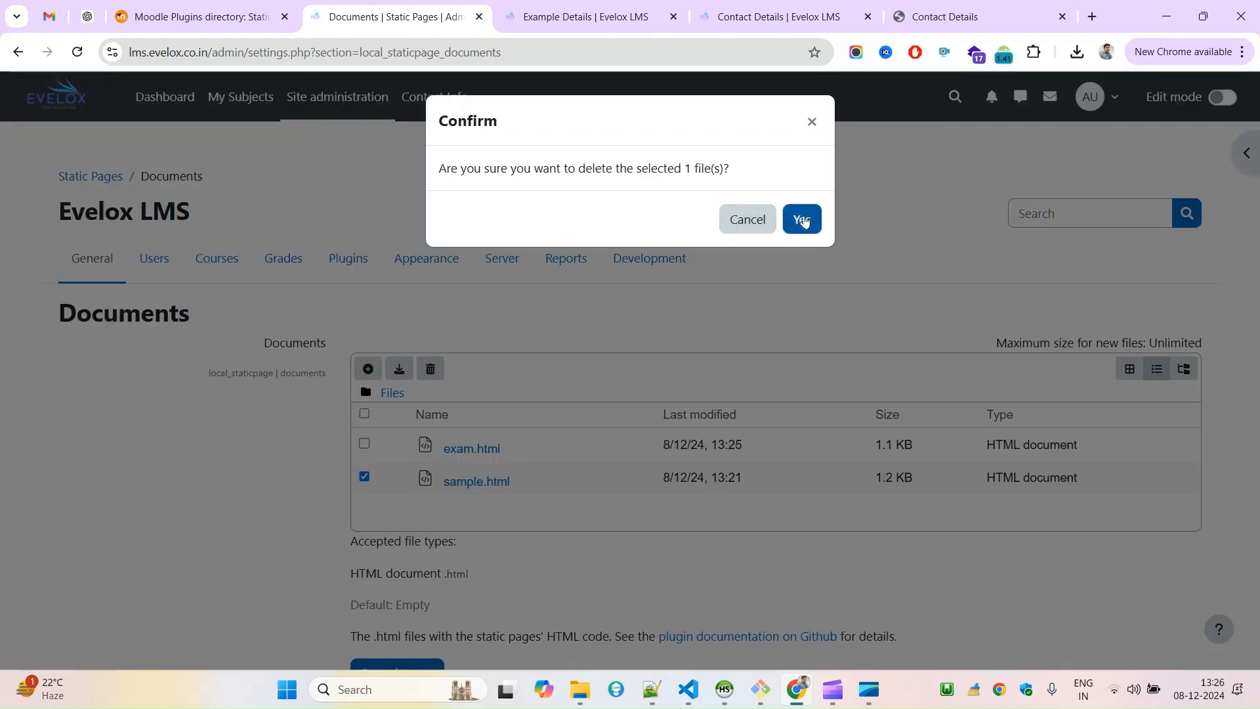
pyautogui.click(801, 218)
# Upload the edited exam.html from the Downloads folder again, overwriting the existing file of that name.
pyautogui.click(374, 369)
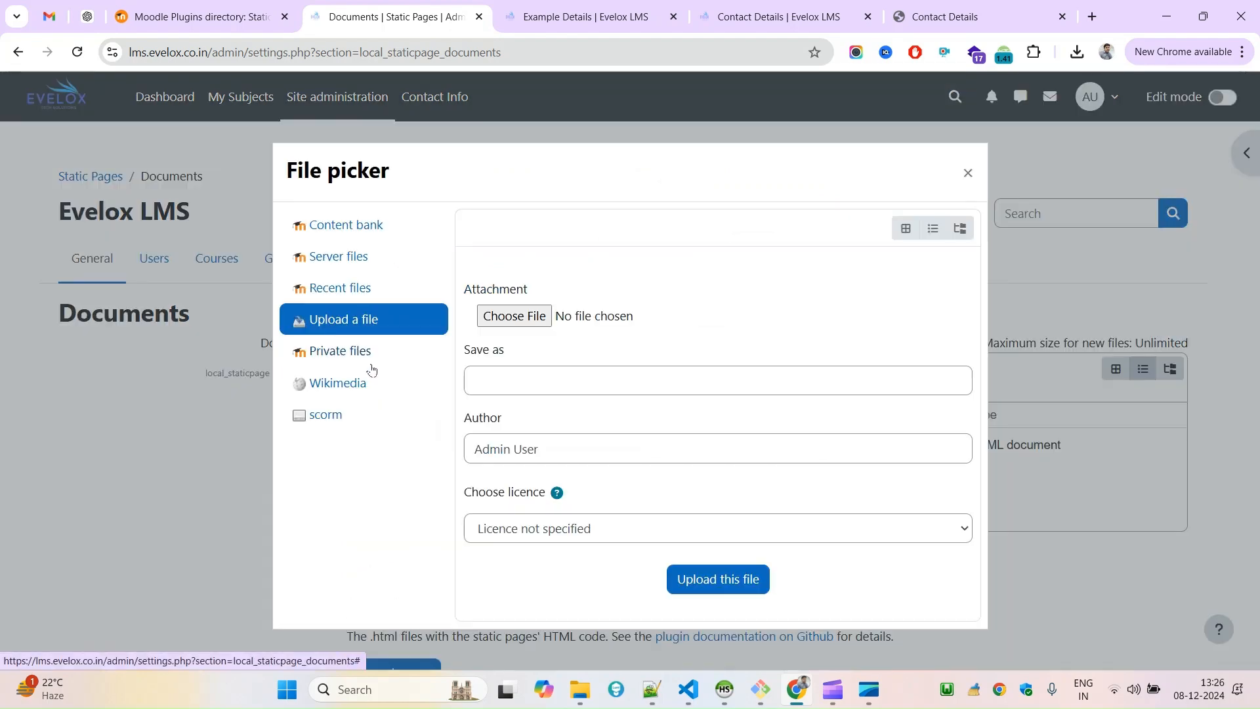
pyautogui.click(515, 318)
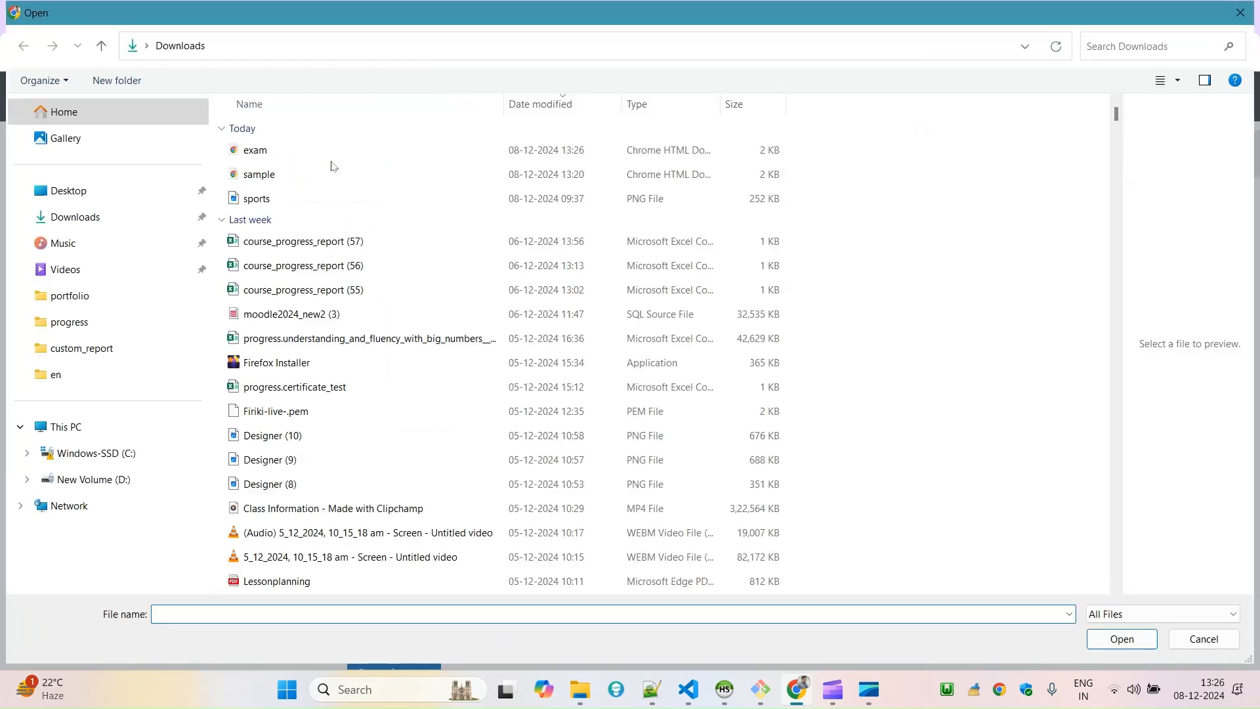
pyautogui.click(269, 152)
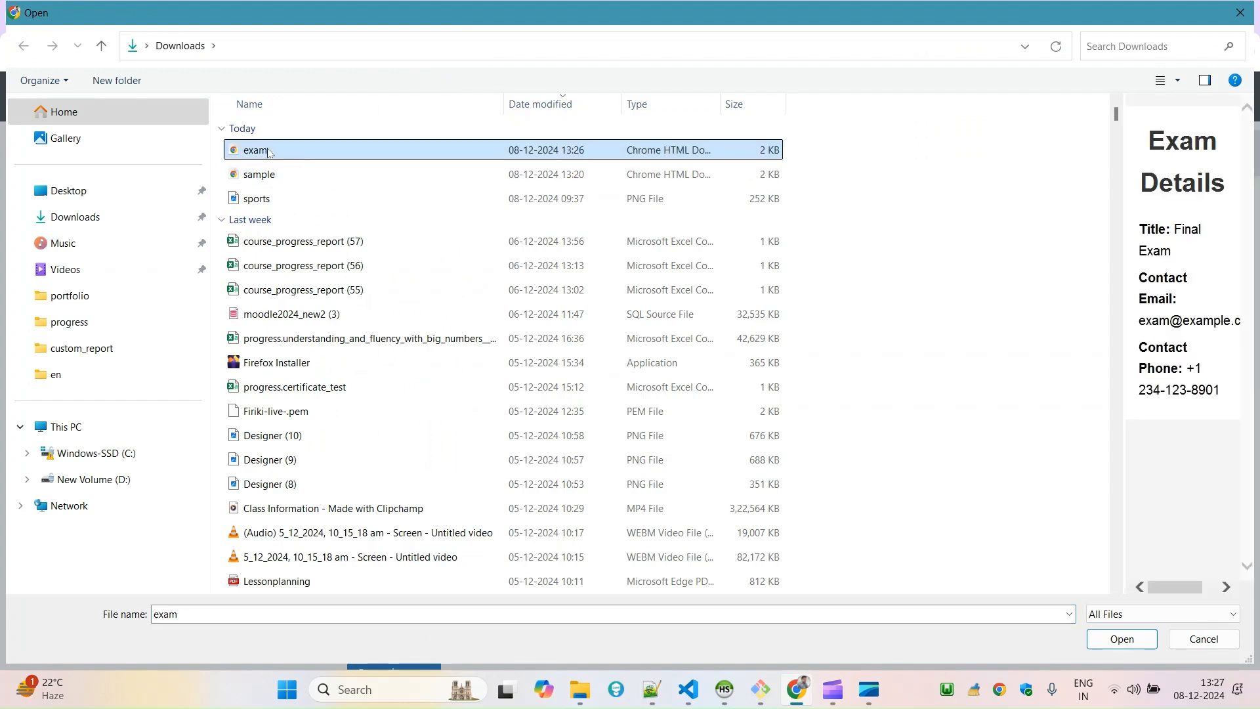
pyautogui.doubleClick(270, 153)
pyautogui.click(702, 578)
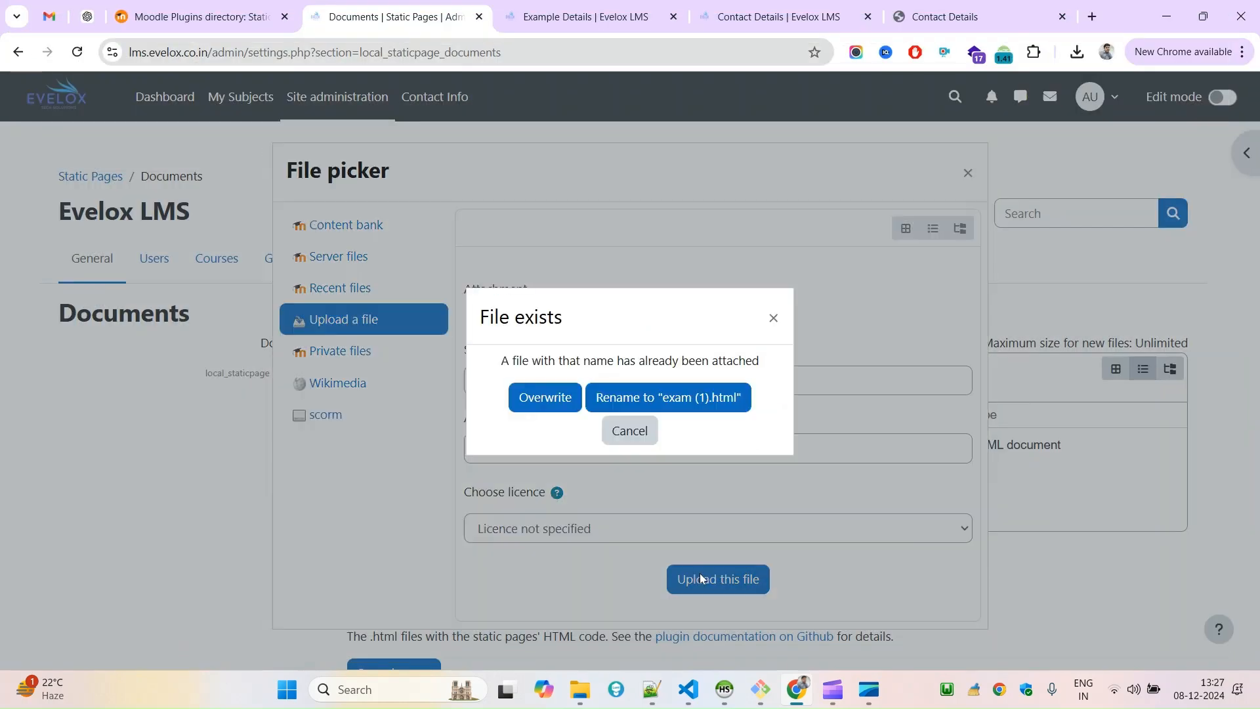
pyautogui.click(621, 402)
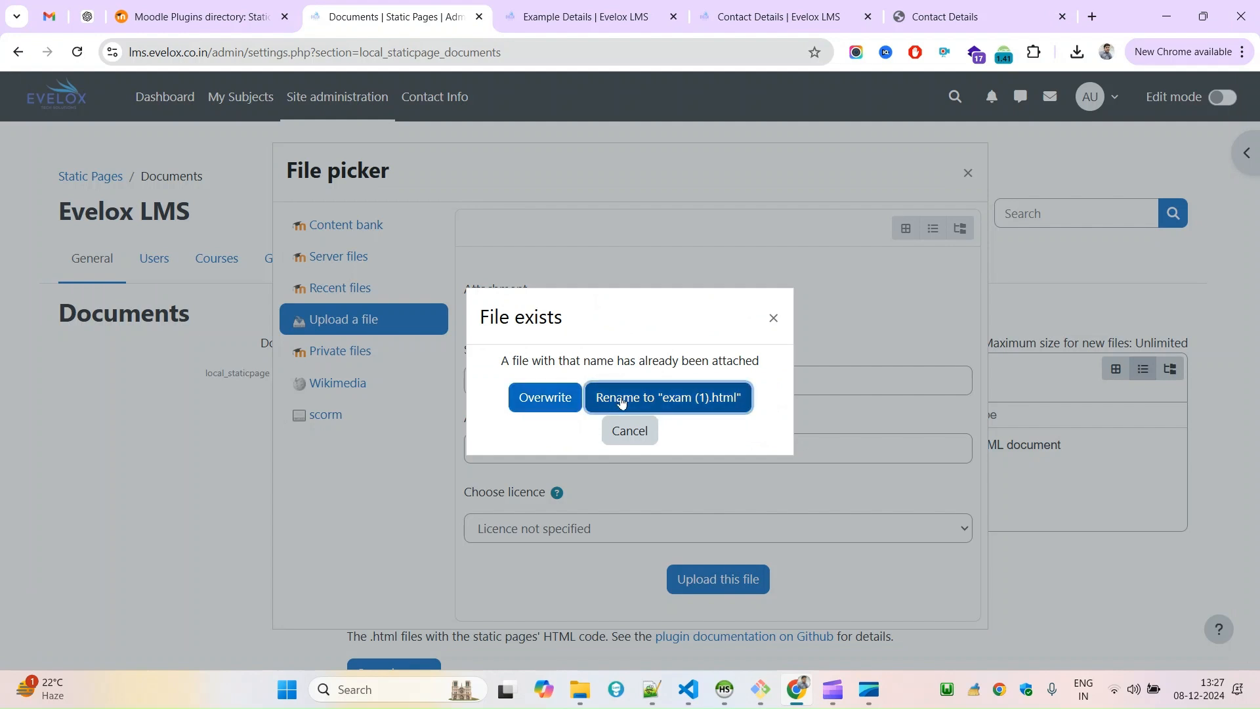
pyautogui.click(543, 399)
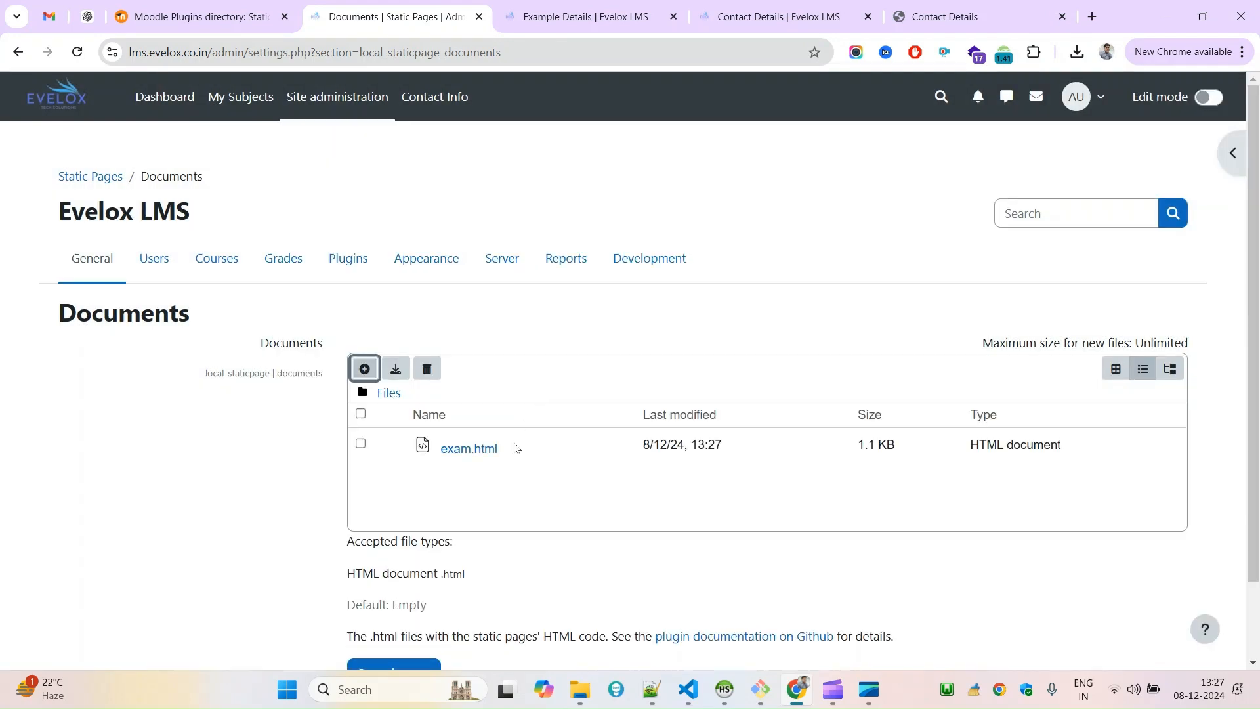
# Reload the Static Pages documents settings and discard the unsaved file changes.
pyautogui.scroll(-2, 857, 475)
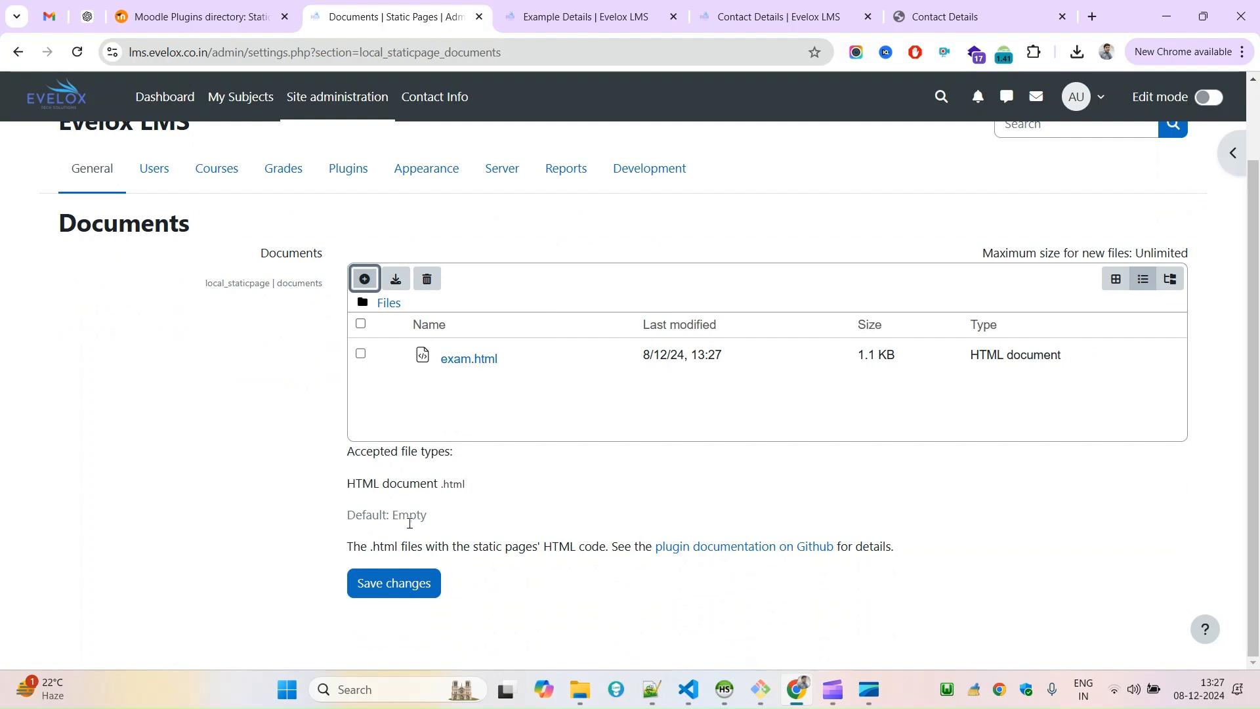
pyautogui.rightClick(829, 154)
pyautogui.click(841, 209)
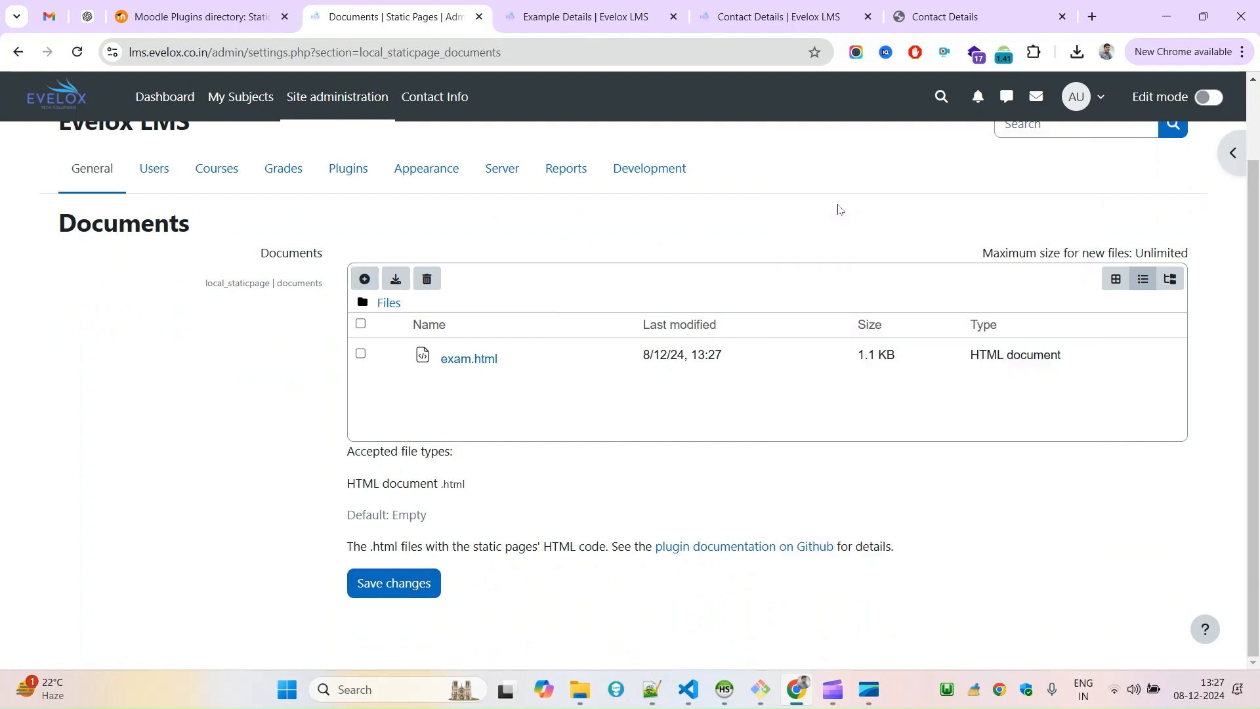
pyautogui.click(691, 156)
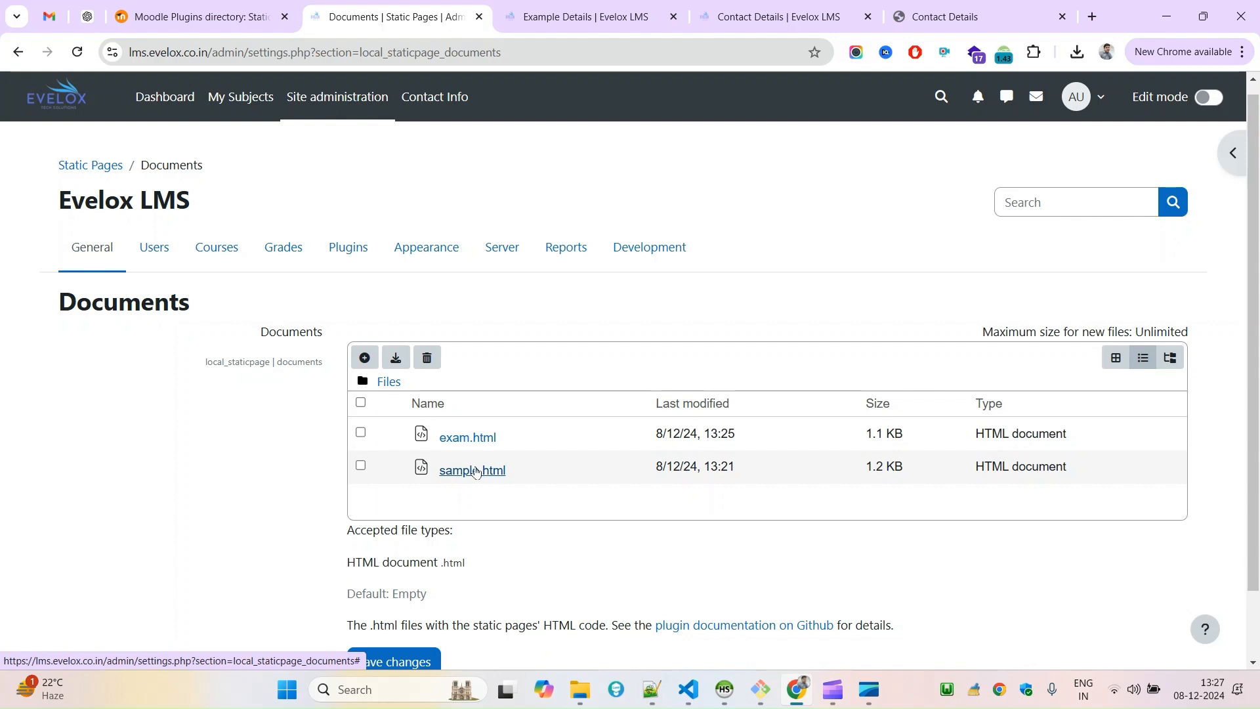
# Delete the outdated exam.html from the Static Pages documents, keeping sample.html.
pyautogui.scroll(-1, 1242, 407)
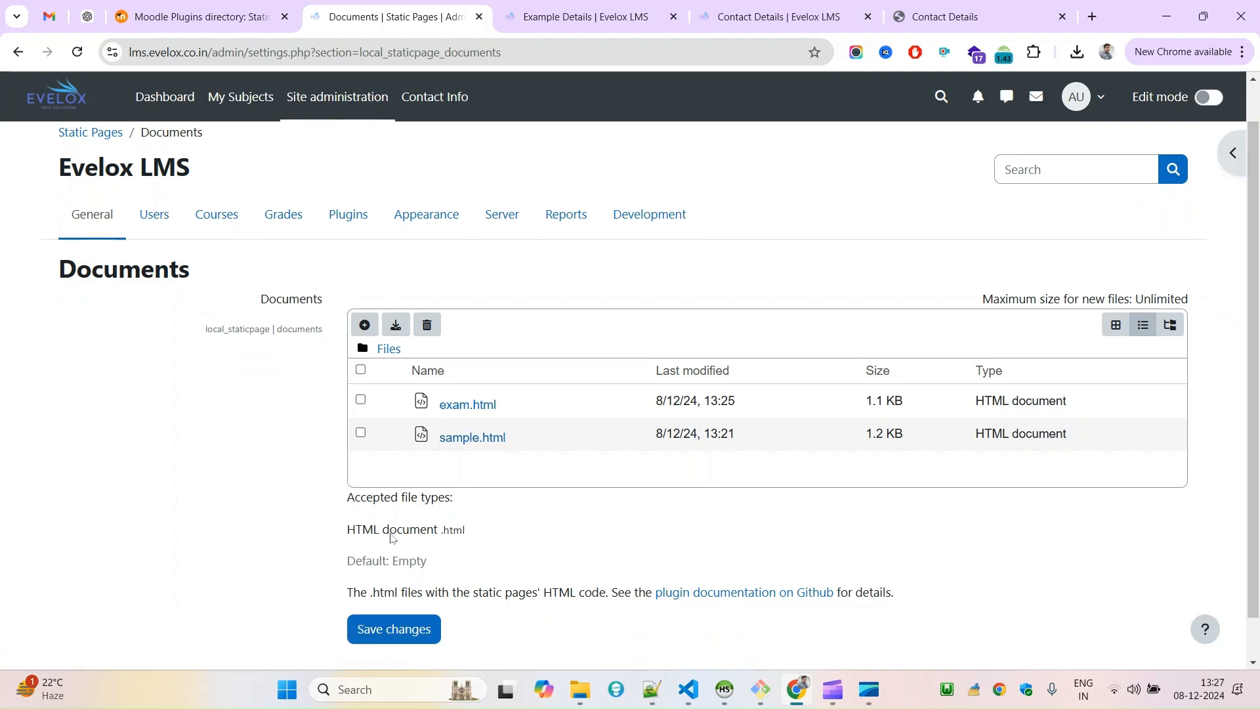
pyautogui.click(428, 333)
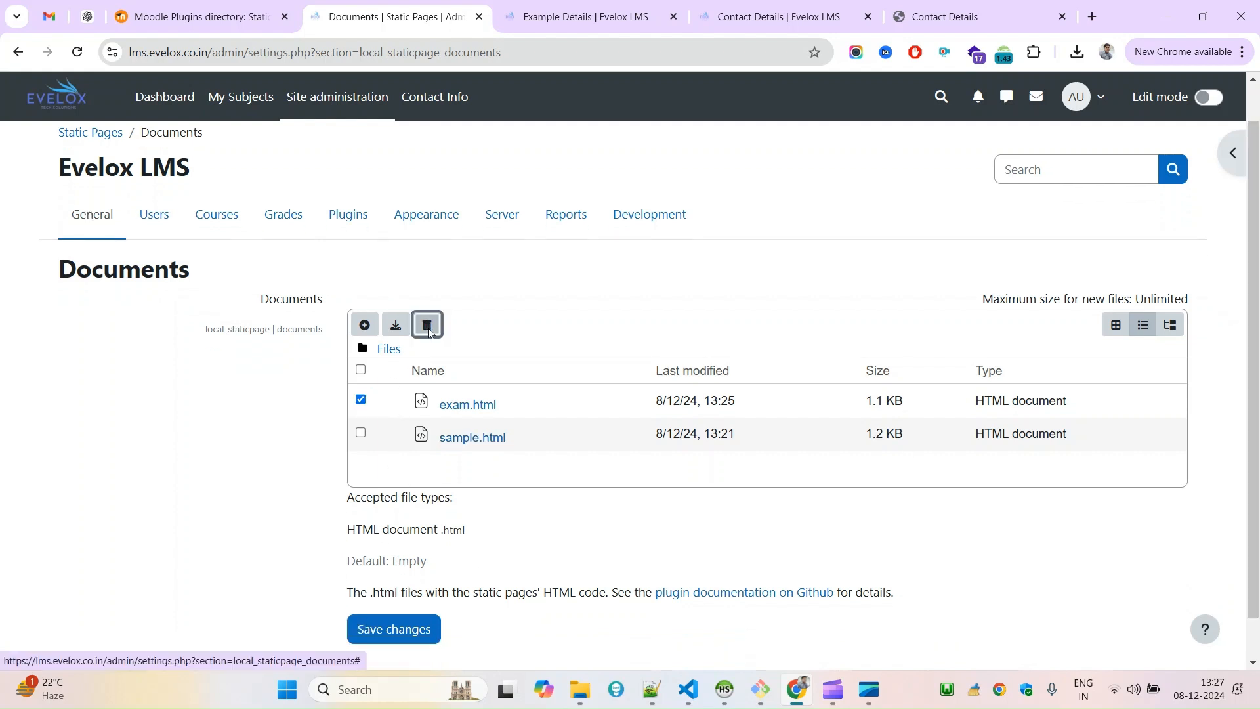
pyautogui.click(785, 224)
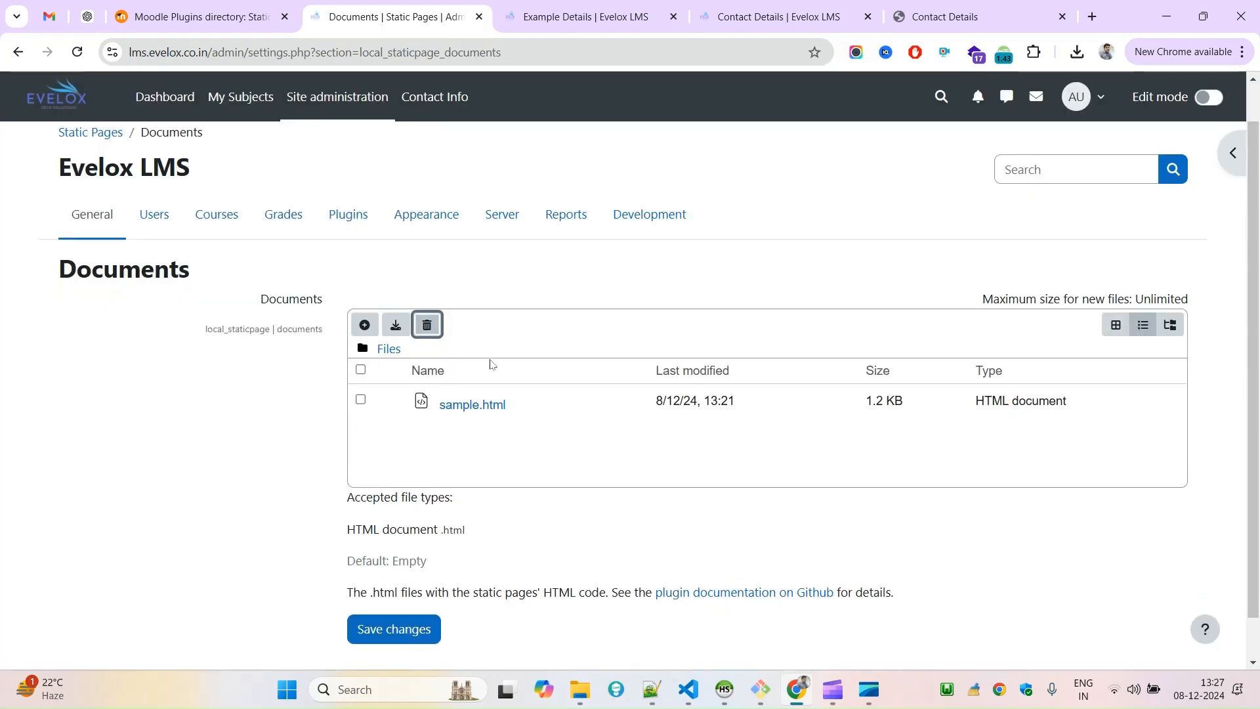
# Upload the edited exam.html from the Downloads folder to the Static Pages documents and save the changes.
pyautogui.click(365, 325)
pyautogui.click(537, 317)
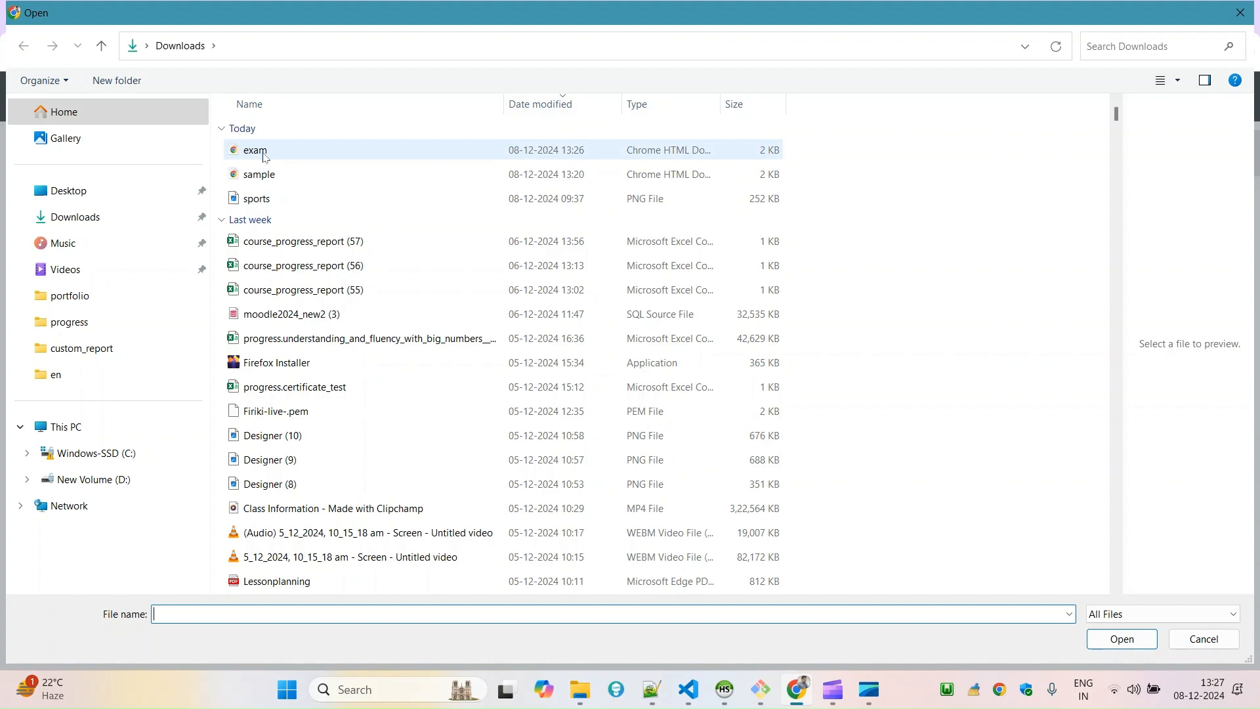
pyautogui.doubleClick(303, 151)
pyautogui.click(735, 582)
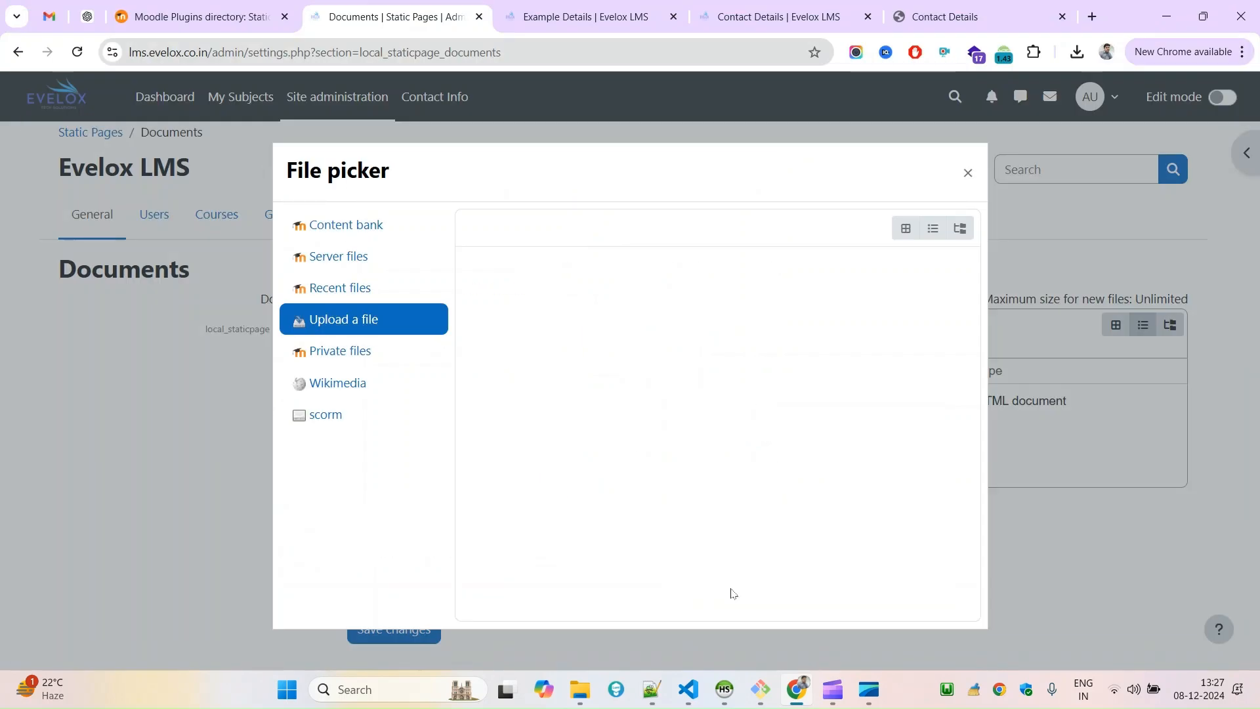
pyautogui.click(411, 638)
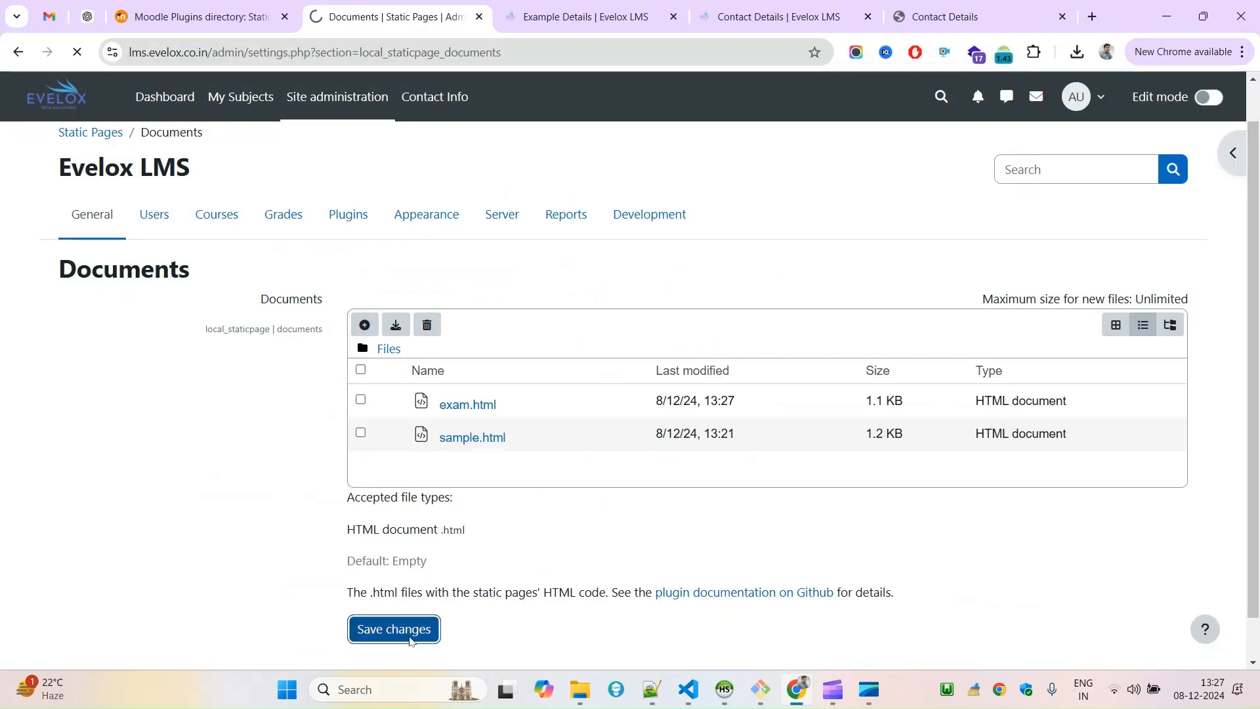
# Open the Contact Info page from the site navigation and compare it with the other open contact page and the local sample.html.
pyautogui.click(578, 20)
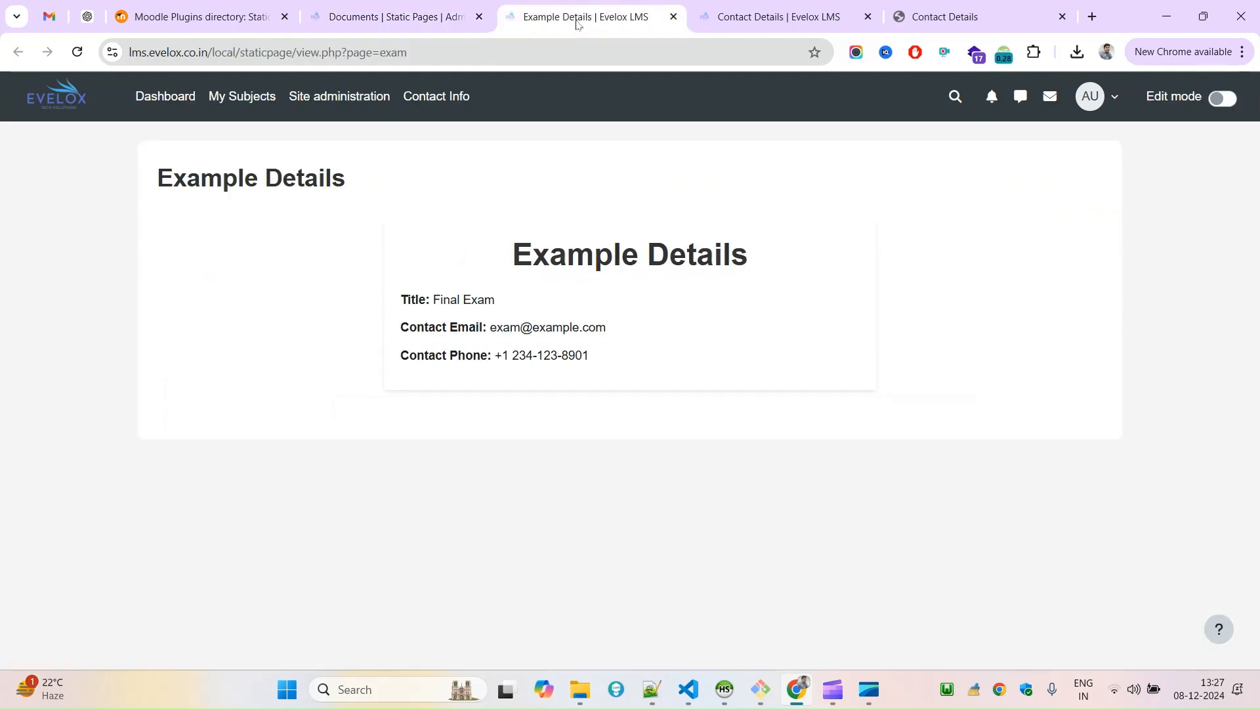
pyautogui.click(436, 108)
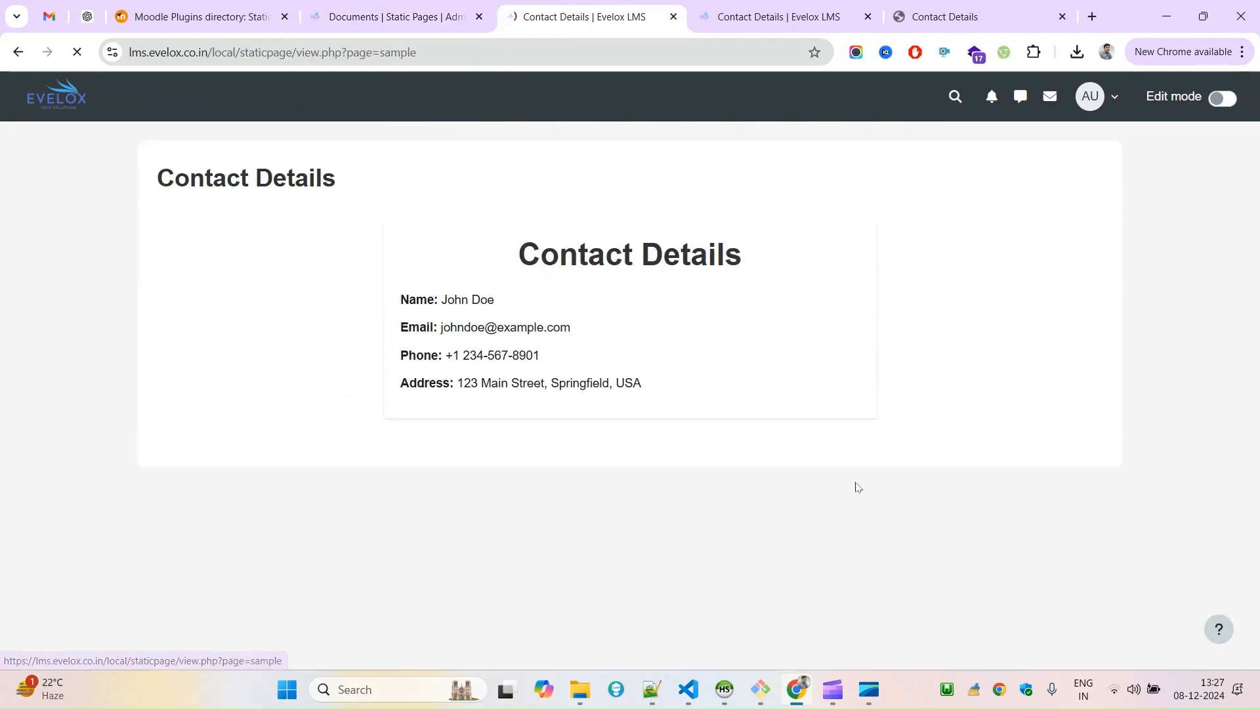
pyautogui.moveTo(857, 487); pyautogui.dragTo(422, 248)
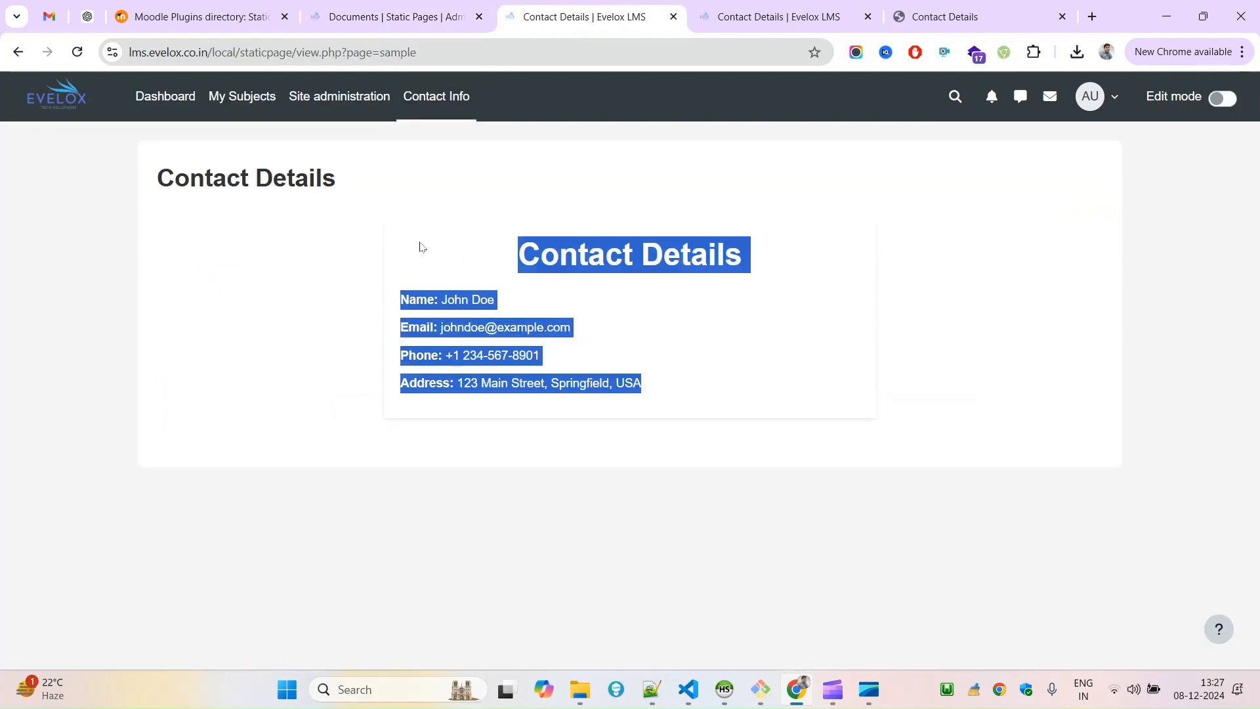
pyautogui.click(533, 165)
pyautogui.click(394, 16)
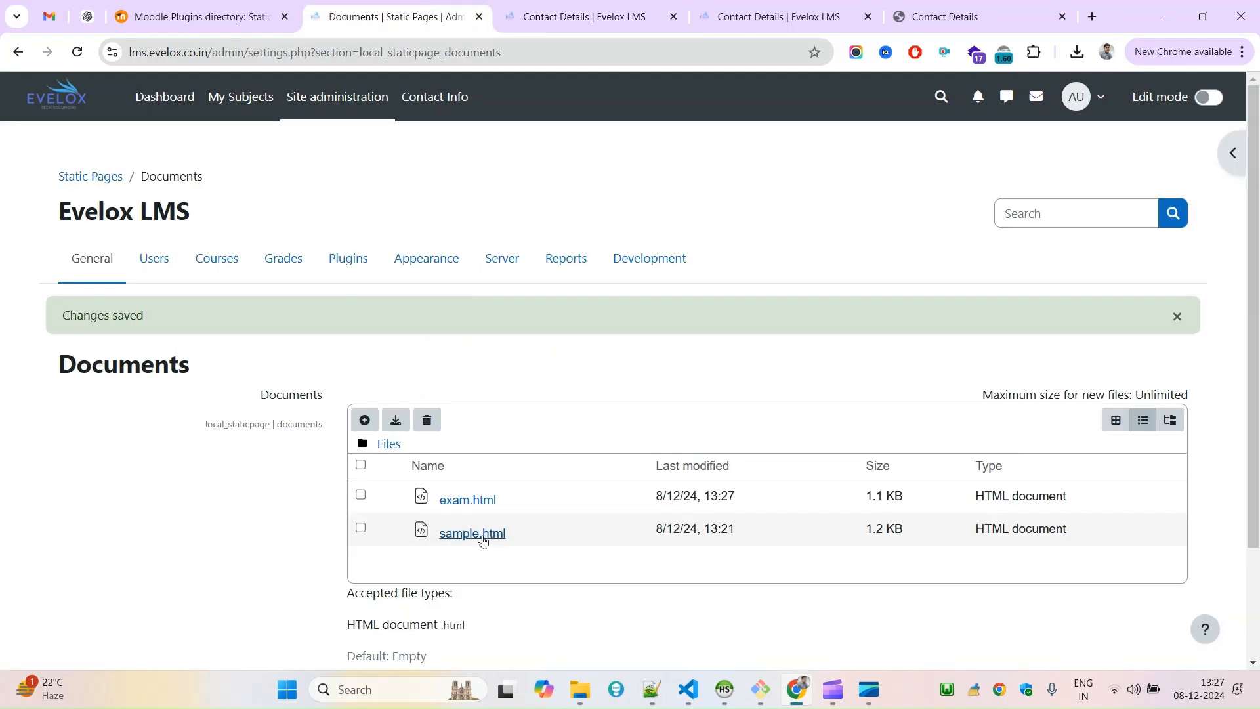
pyautogui.click(734, 5)
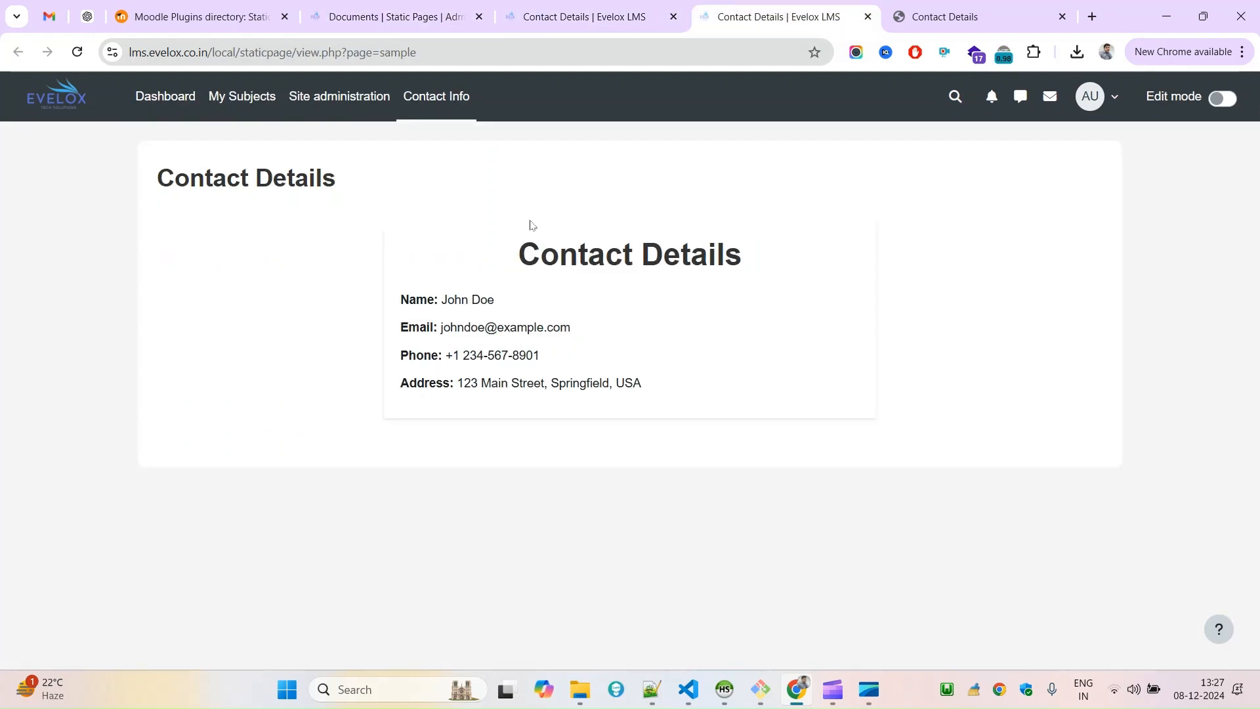
pyautogui.rightClick(528, 199)
pyautogui.click(552, 256)
pyautogui.click(578, 12)
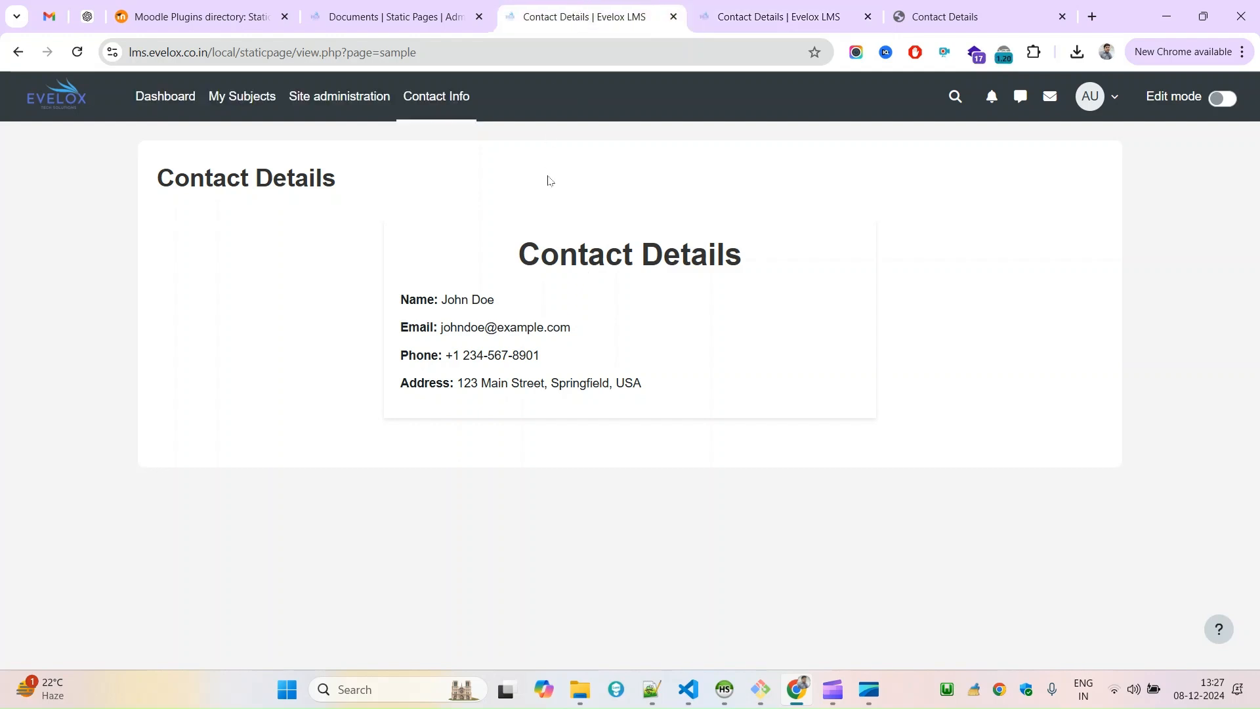
pyautogui.click(994, 5)
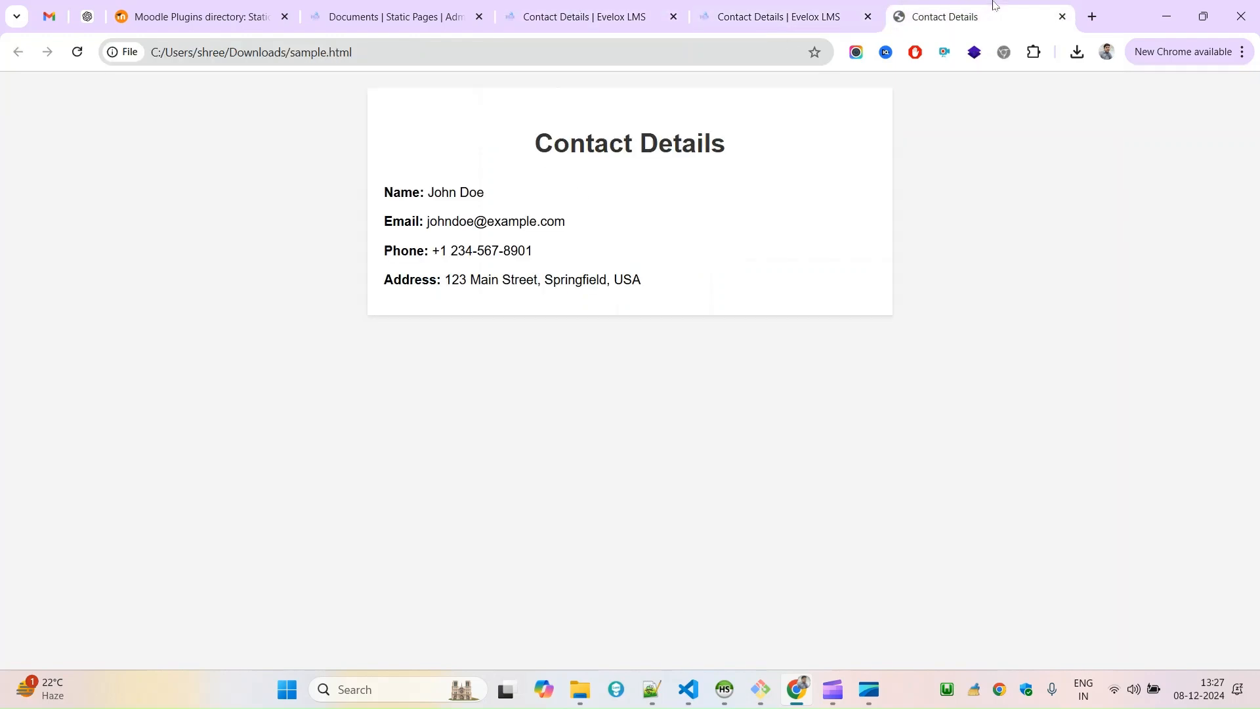
pyautogui.rightClick(561, 159)
# Close the local sample.html preview and both published Contact Details pages.
pyautogui.click(1063, 17)
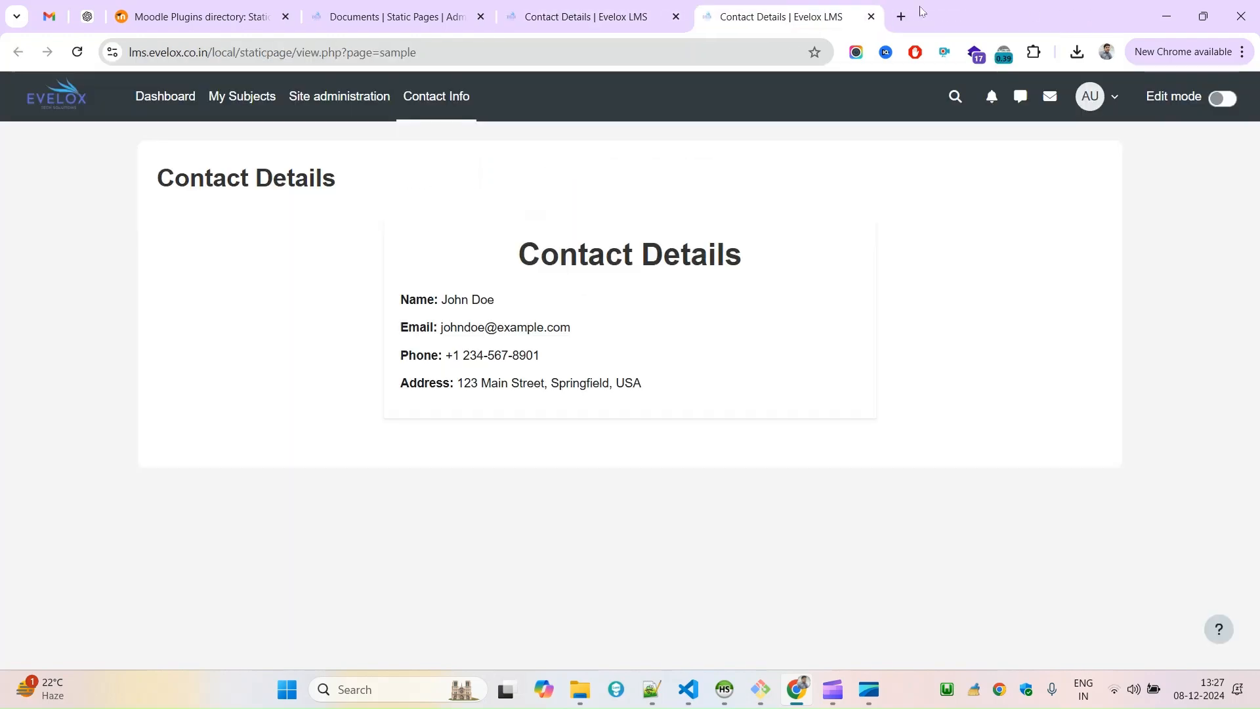
pyautogui.click(869, 17)
pyautogui.click(676, 18)
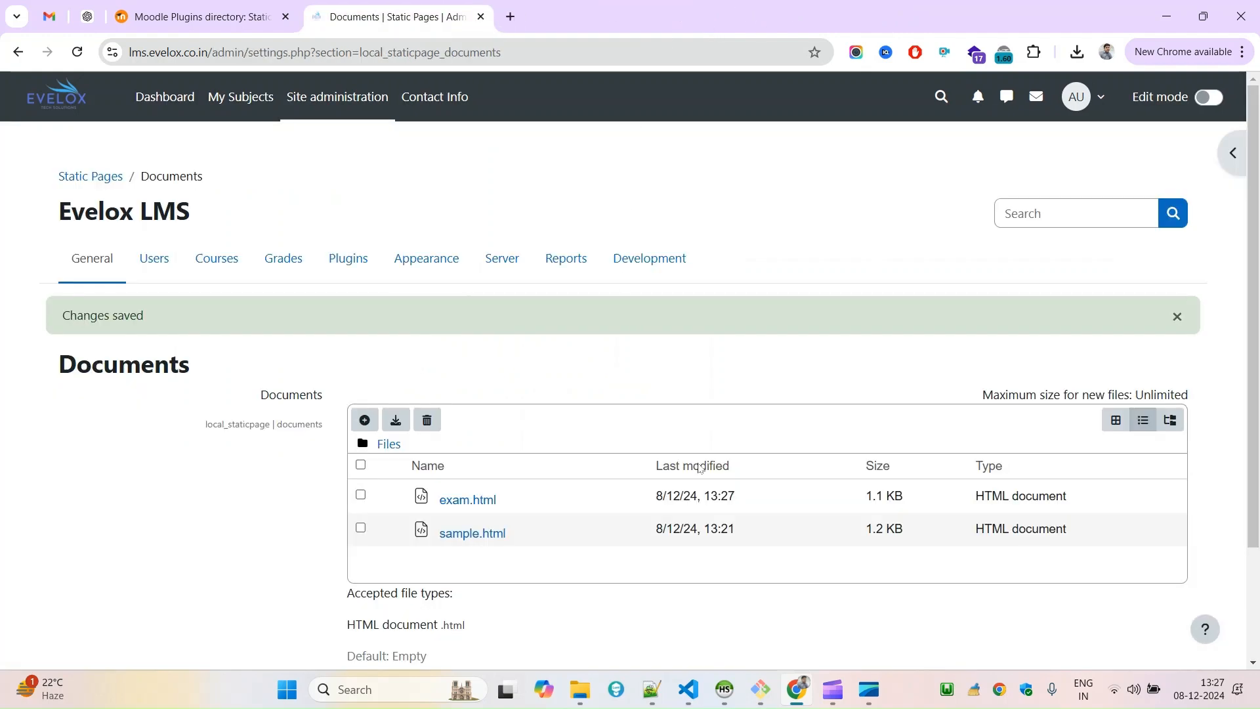
# Open the list of static pages from the general site administration.
pyautogui.scroll(-1, 1258, 286)
pyautogui.rightClick(1258, 284)
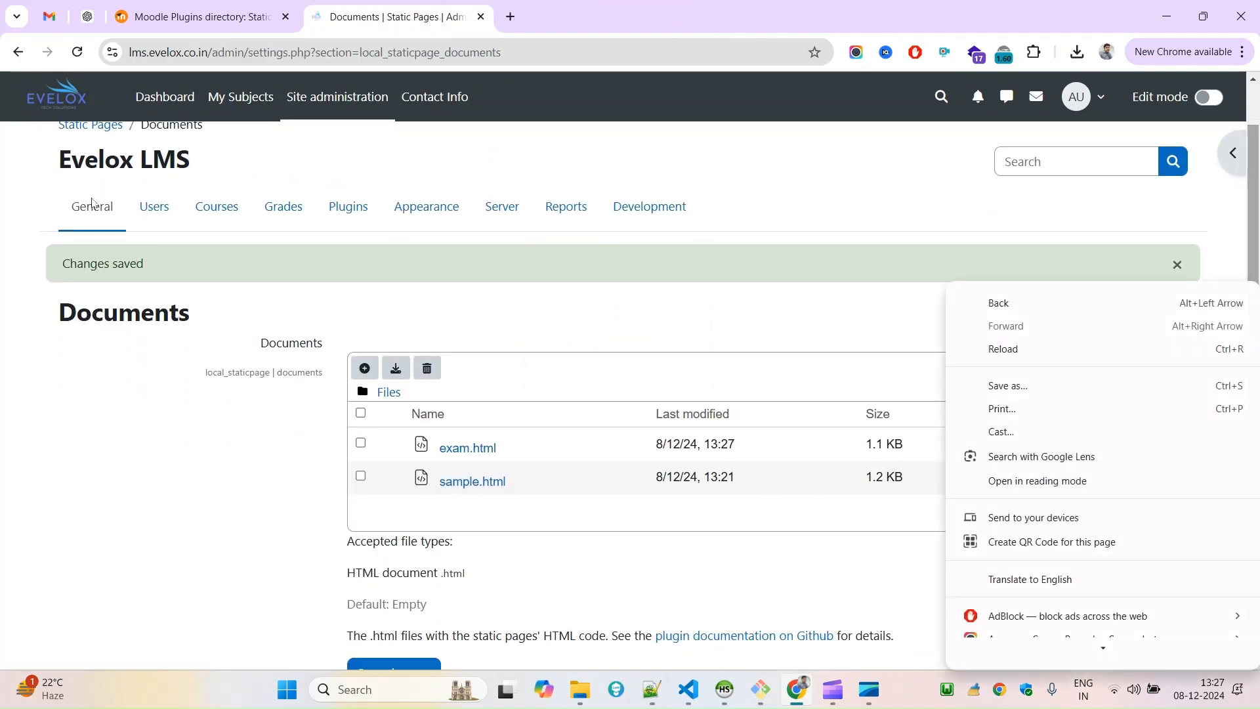
pyautogui.click(93, 223)
pyautogui.scroll(1, 91, 212)
pyautogui.click(93, 268)
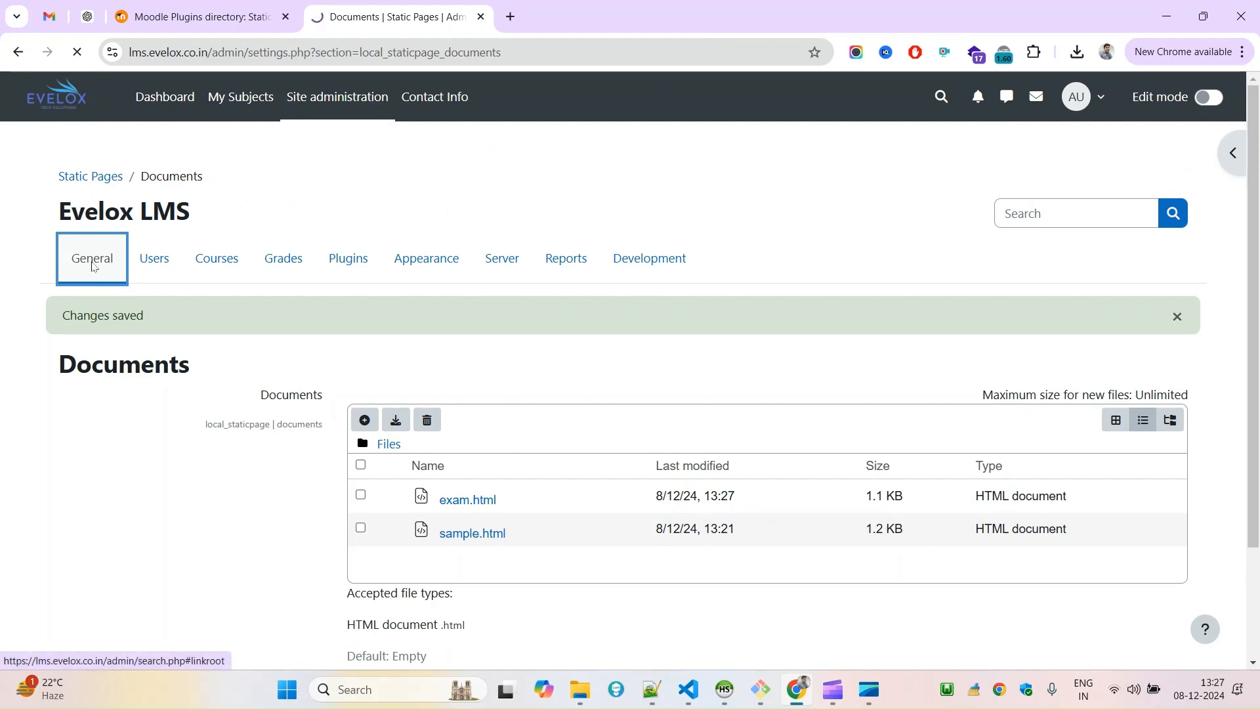
pyautogui.scroll(-12, 1184, 558)
pyautogui.scroll(-1, 1184, 557)
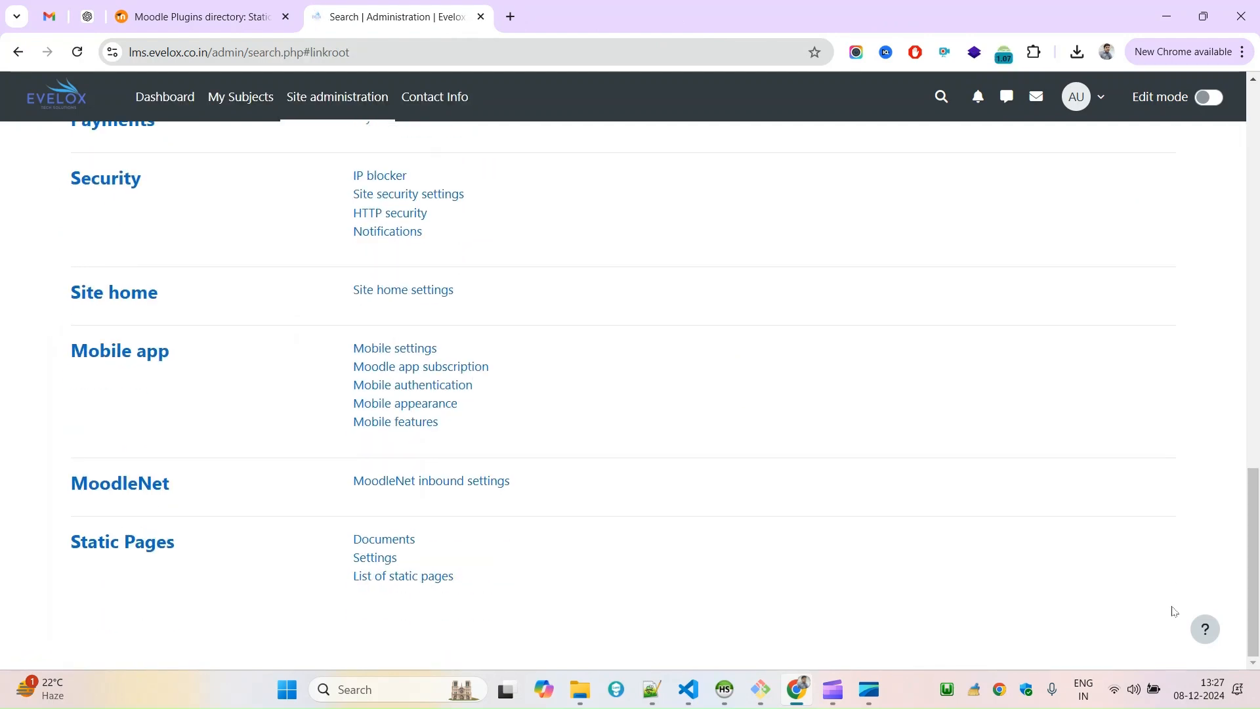
pyautogui.click(404, 581)
pyautogui.scroll(-2, 1258, 243)
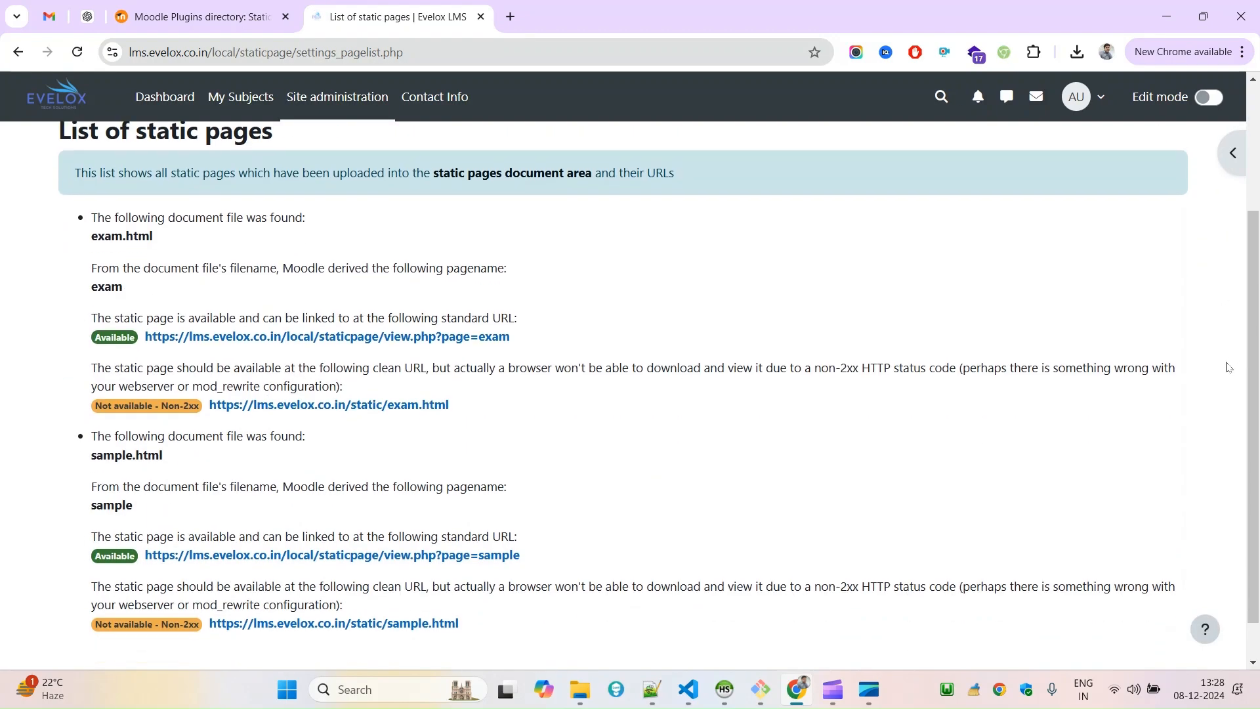
# Open the exam page's standard URL in a separate tab and check its headings and details.
pyautogui.moveTo(342, 336); pyautogui.dragTo(682, 9)
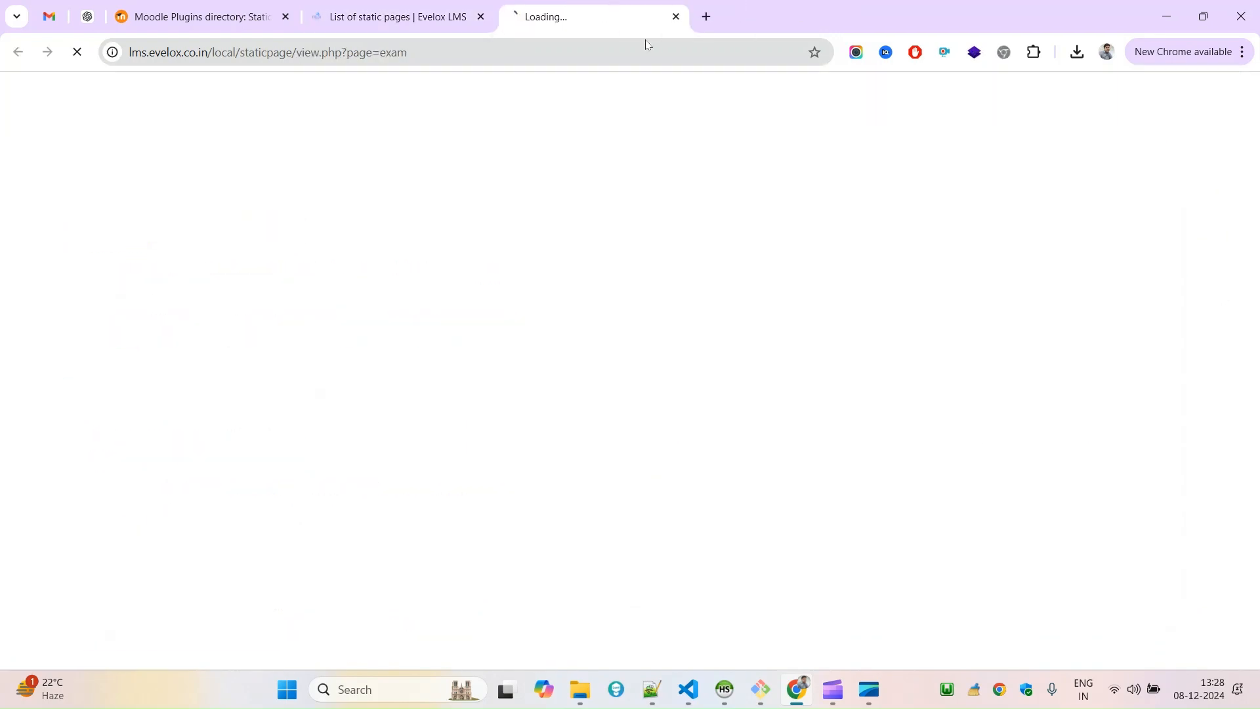
pyautogui.moveTo(155, 181); pyautogui.dragTo(841, 459)
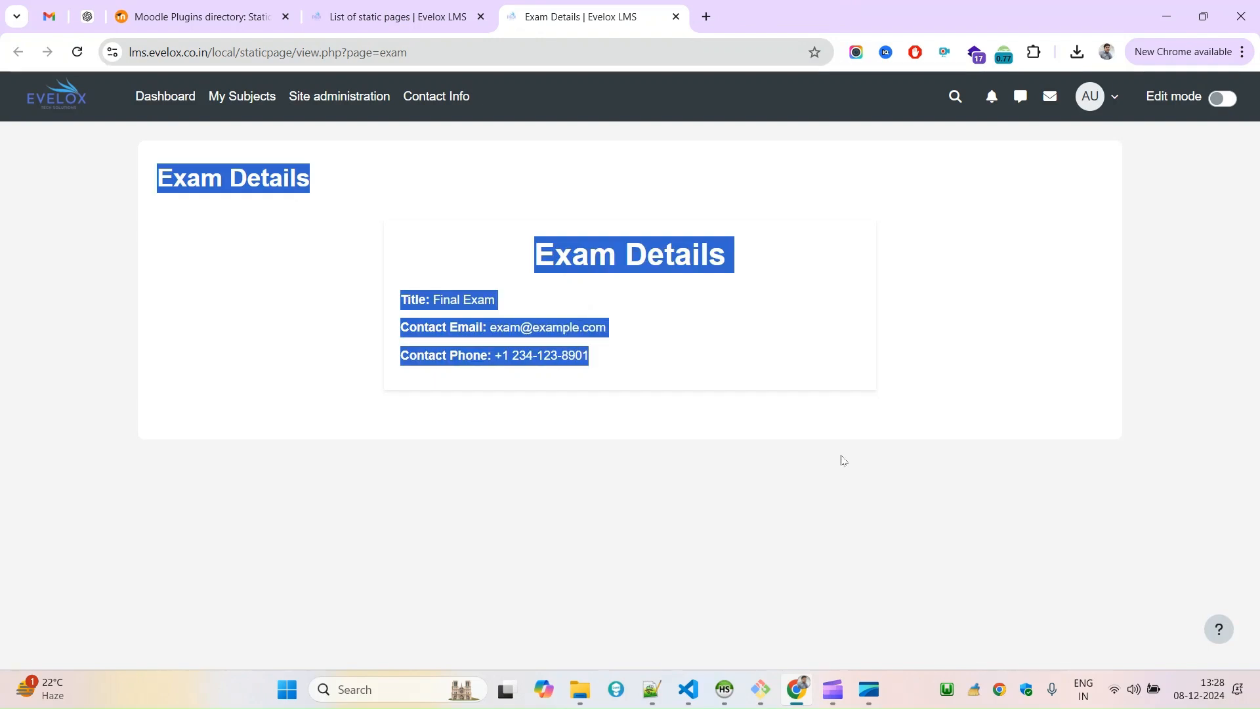
pyautogui.click(841, 459)
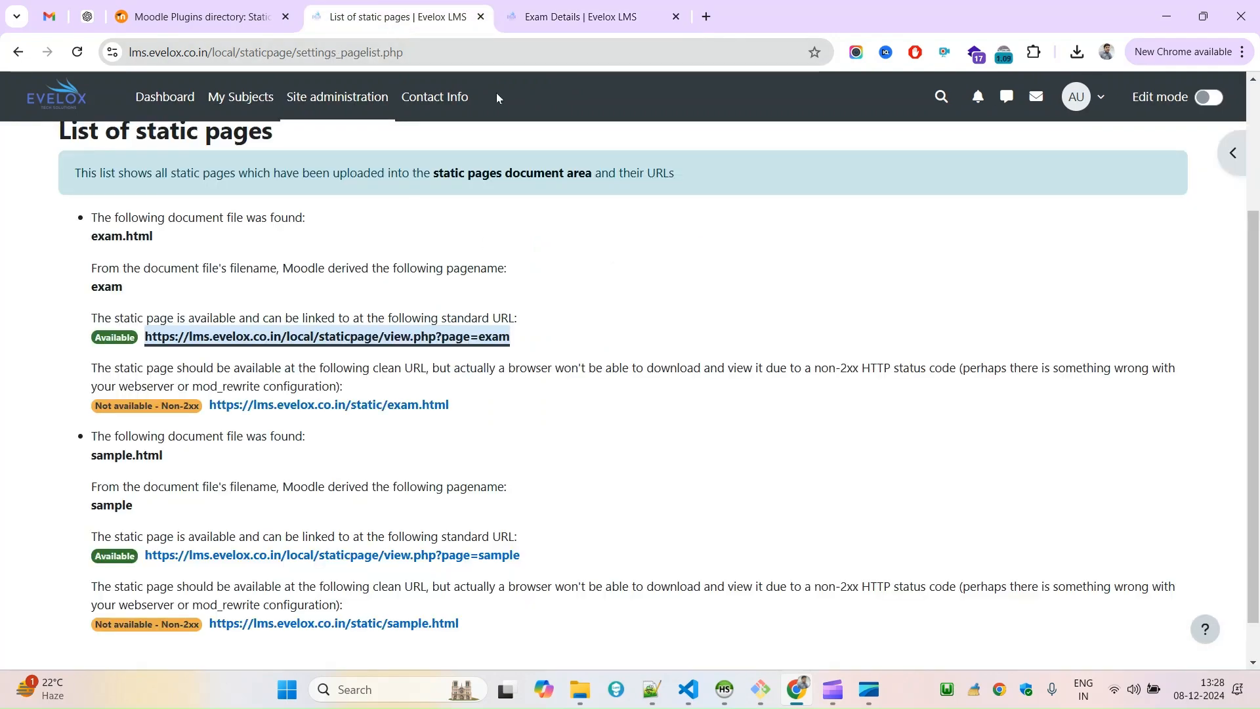
# Open the Advanced theme settings in the Appearance administration and go to the custom menu items.
pyautogui.click(334, 102)
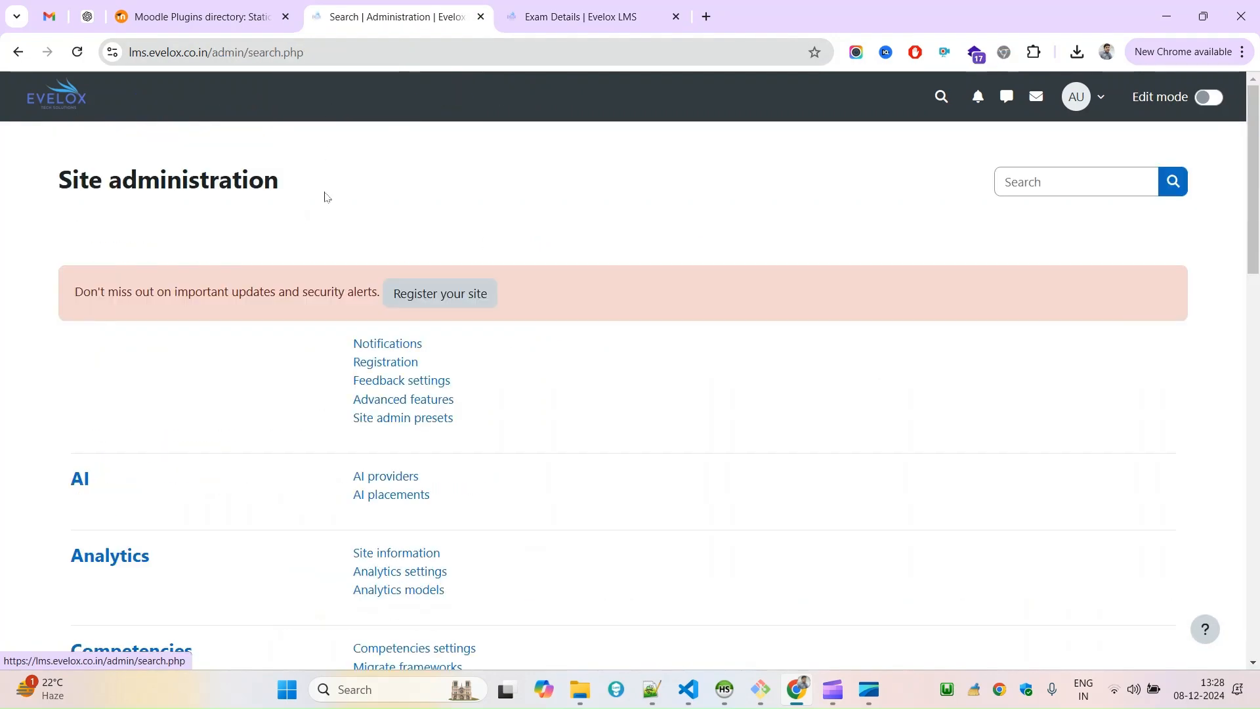
pyautogui.moveTo(1255, 189); pyautogui.dragTo(1256, 203)
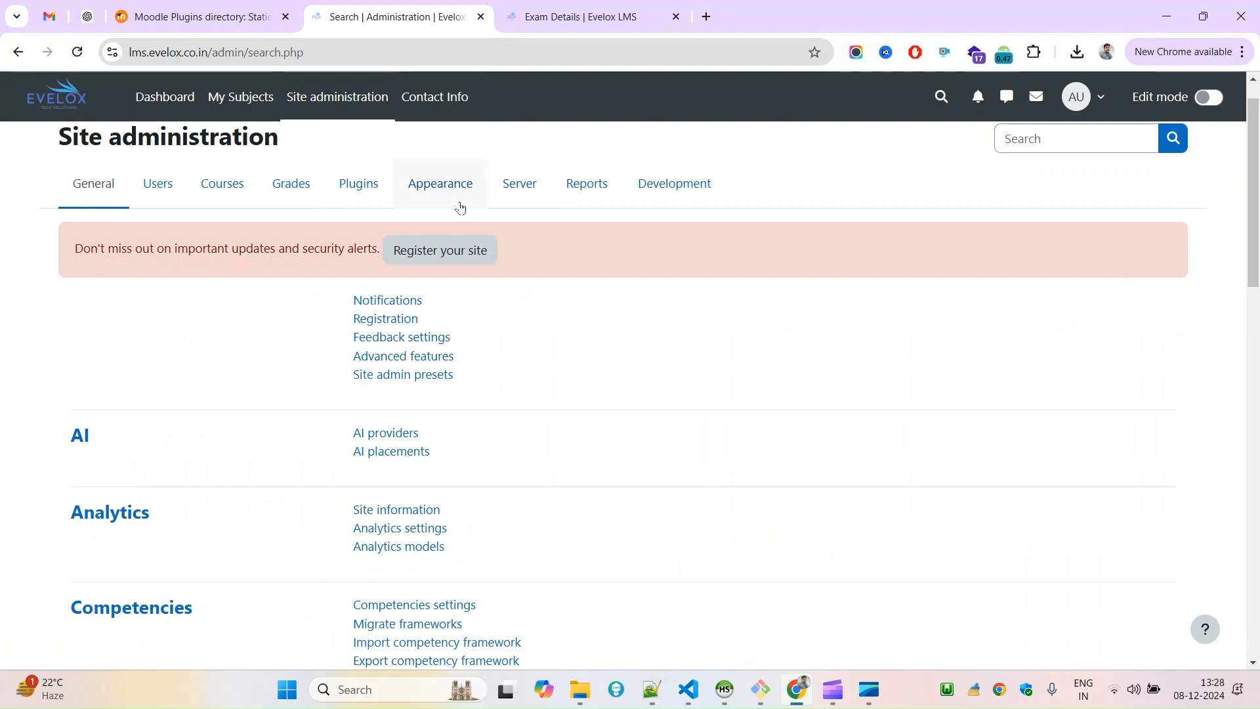
pyautogui.click(458, 200)
pyautogui.scroll(-3, 409, 410)
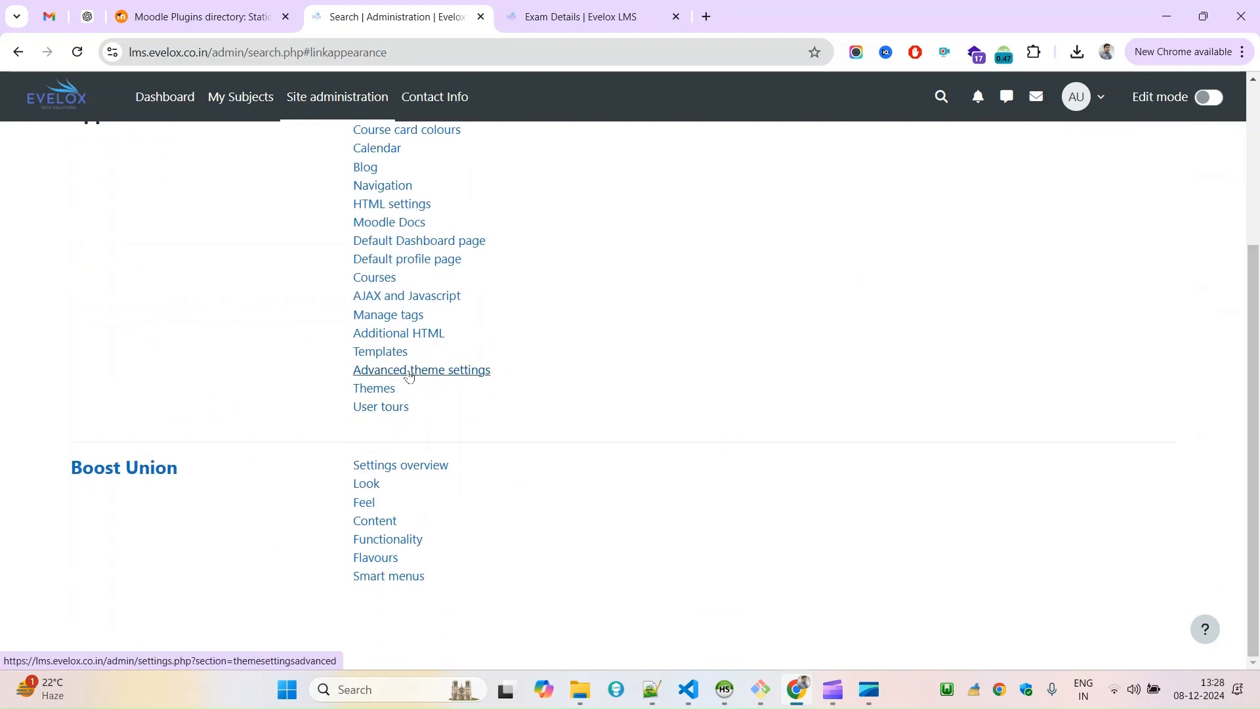
pyautogui.click(410, 376)
pyautogui.scroll(-10, 1233, 419)
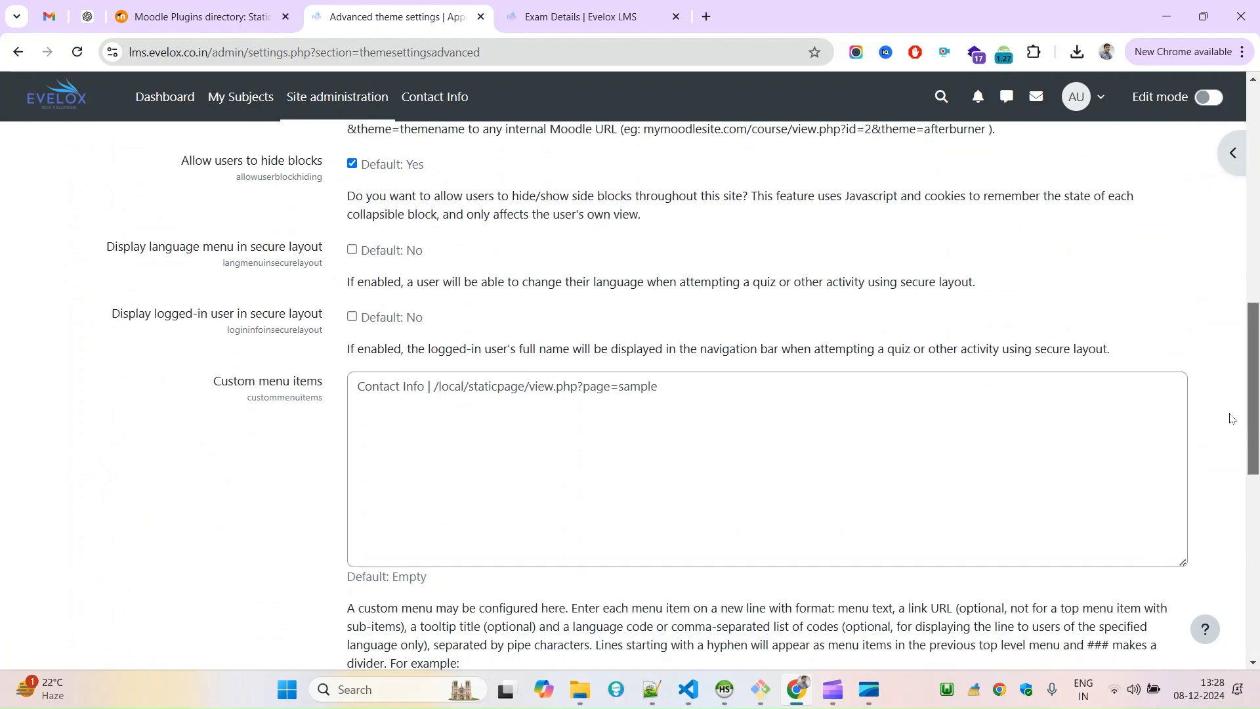
pyautogui.scroll(-2, 1232, 419)
# Duplicate the Contact Info entry onto a second line of the custom menu items.
pyautogui.tripleClick(749, 267)
pyautogui.hotkey('ctrl', 'c')
pyautogui.click(715, 258)
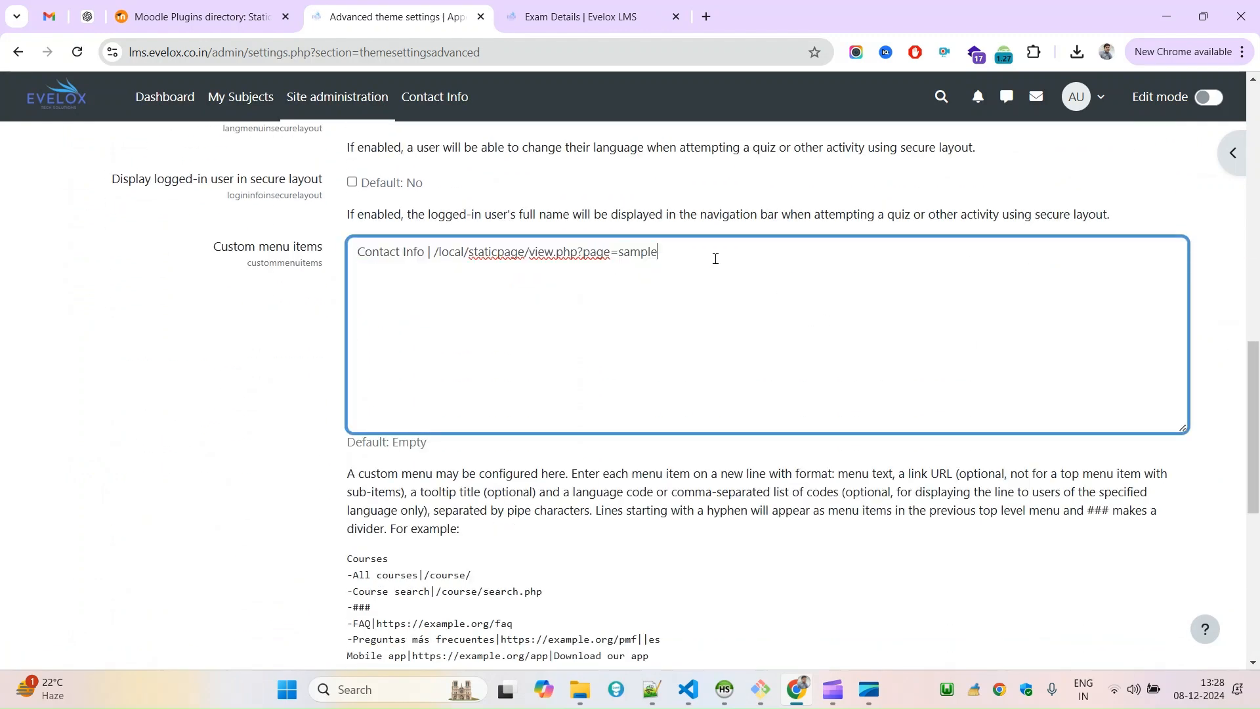
pyautogui.hotkey('ctrl', 'v')
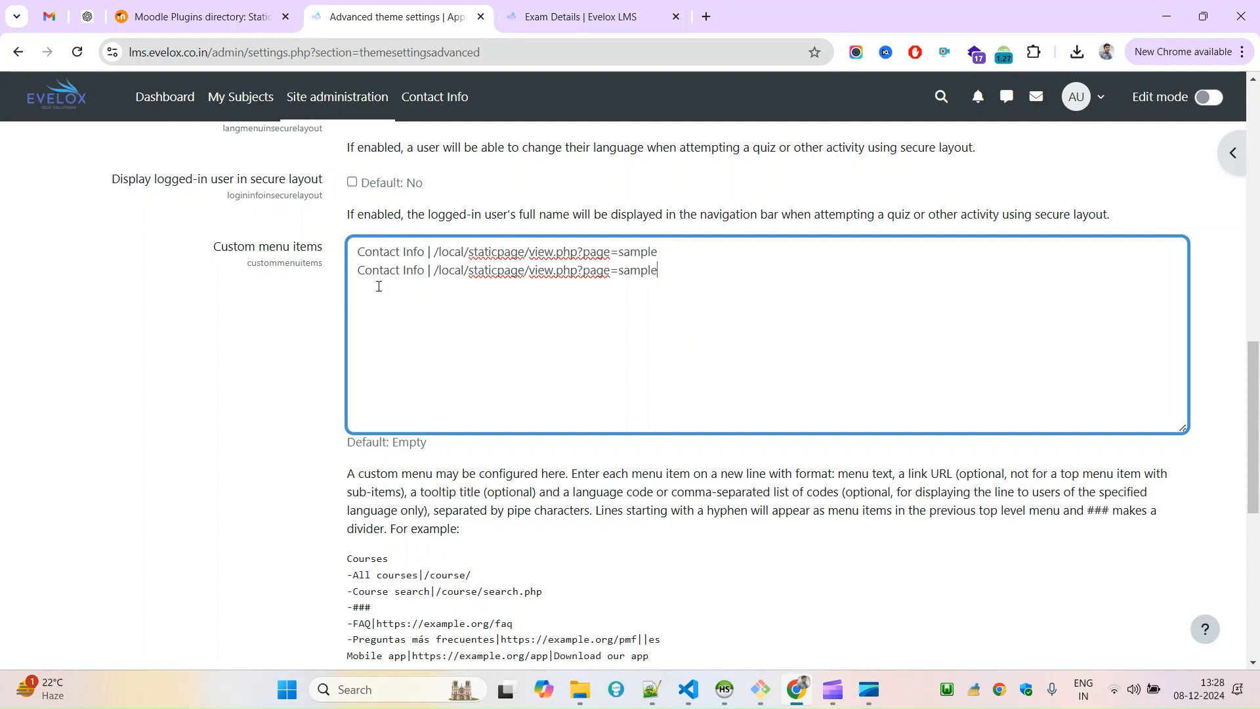
# Change the menu text of the second custom menu entry to Exam Notice.
pyautogui.doubleClick(369, 253)
pyautogui.doubleClick(370, 271)
pyautogui.write('Exam')
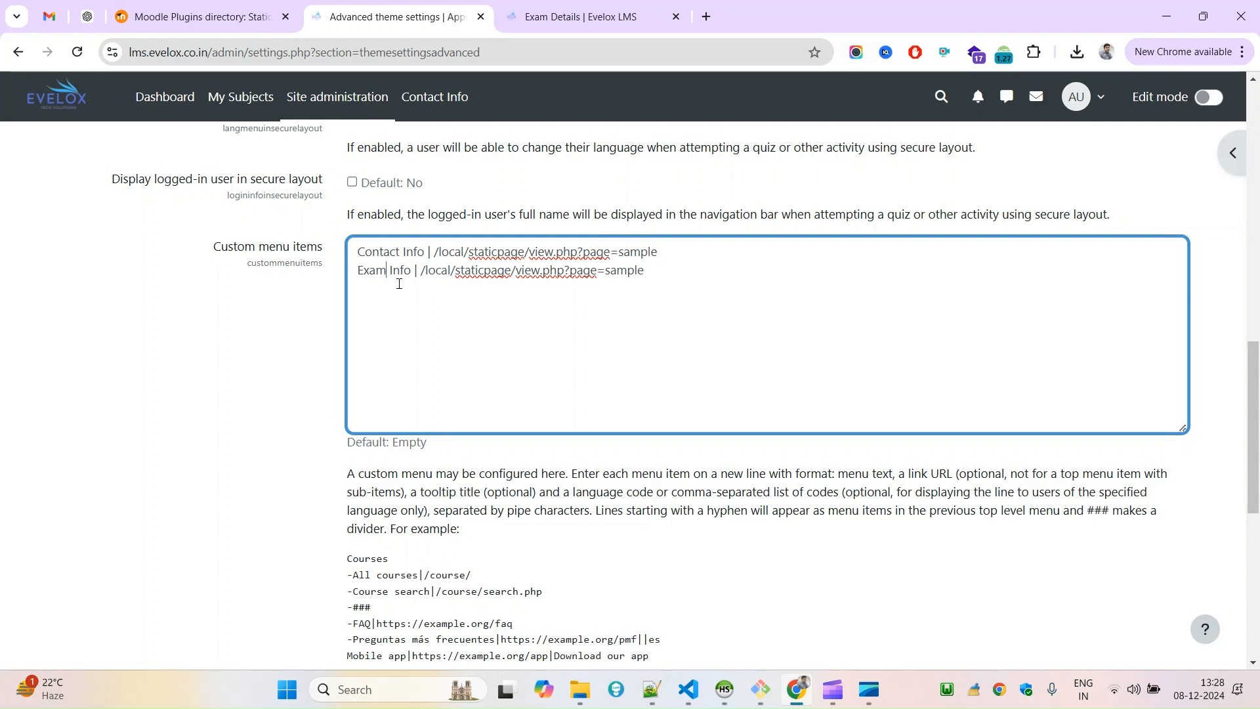
pyautogui.hotkey('shift', 'Right')
pyautogui.hotkey('shift', 'Right')
pyautogui.write('Detail')
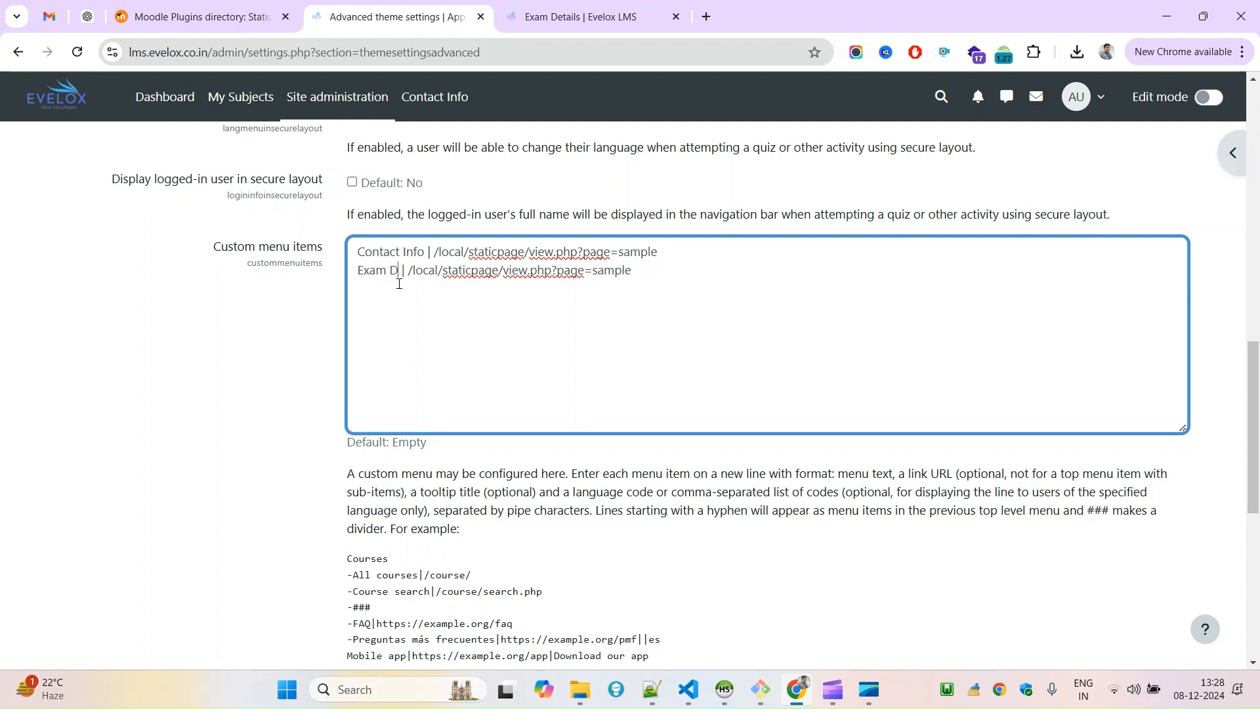
pyautogui.press('BackSpace')
pyautogui.press('BackSpace')
pyautogui.press('BackSpace')
pyautogui.press('BackSpace')
pyautogui.press('BackSpace')
pyautogui.press('BackSpace')
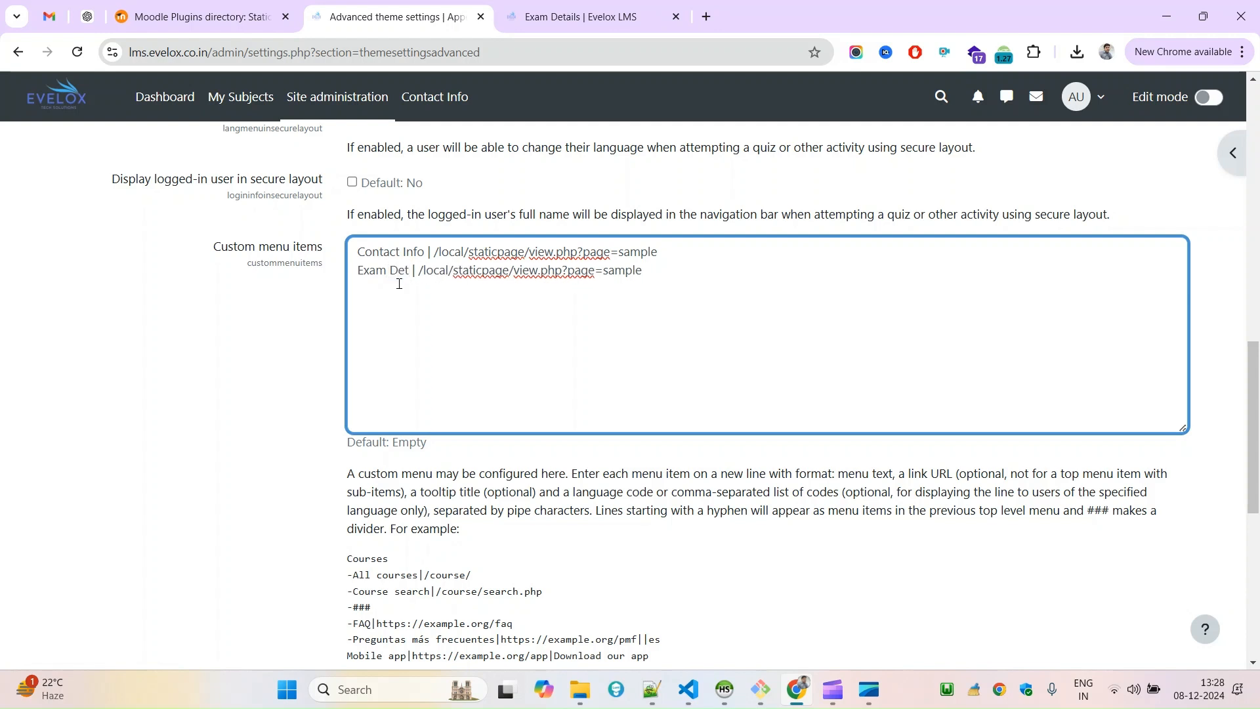
pyautogui.write('Notice')
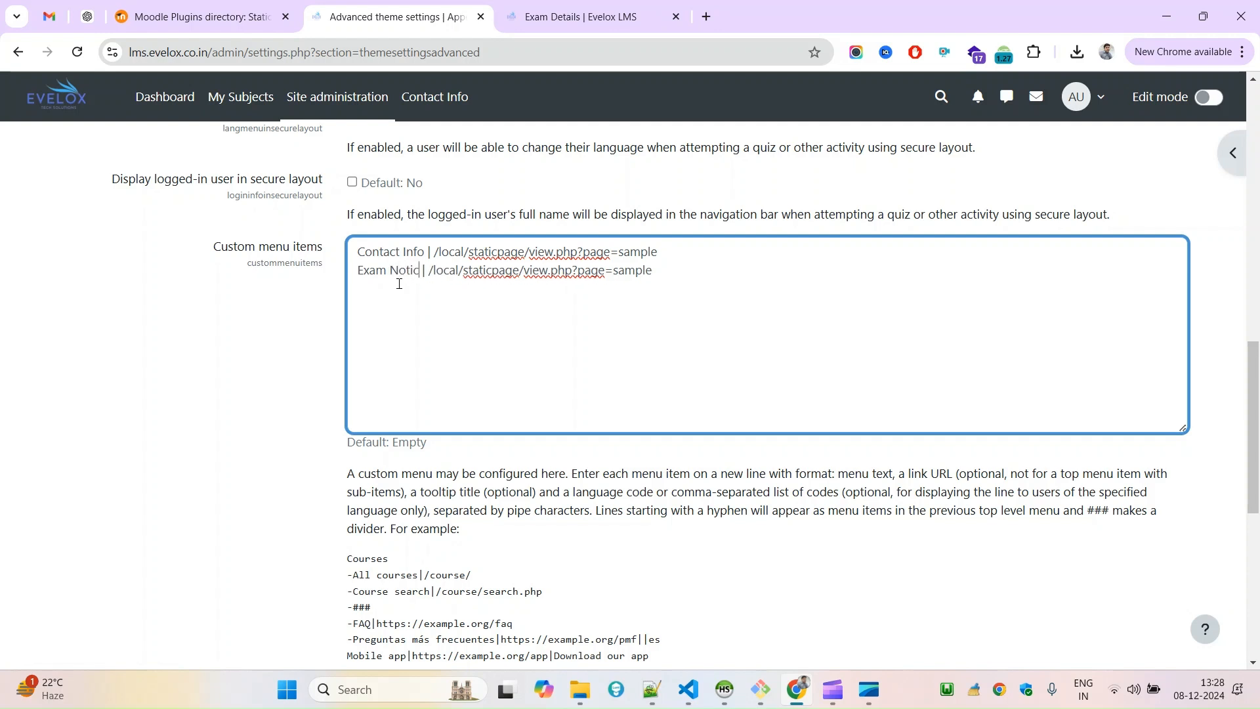
# Copy the exam page's path into the Exam Notice entry so its link is /local/staticpage/view.php?page=exam, and save the theme settings.
pyautogui.click(586, 3)
pyautogui.click(338, 52)
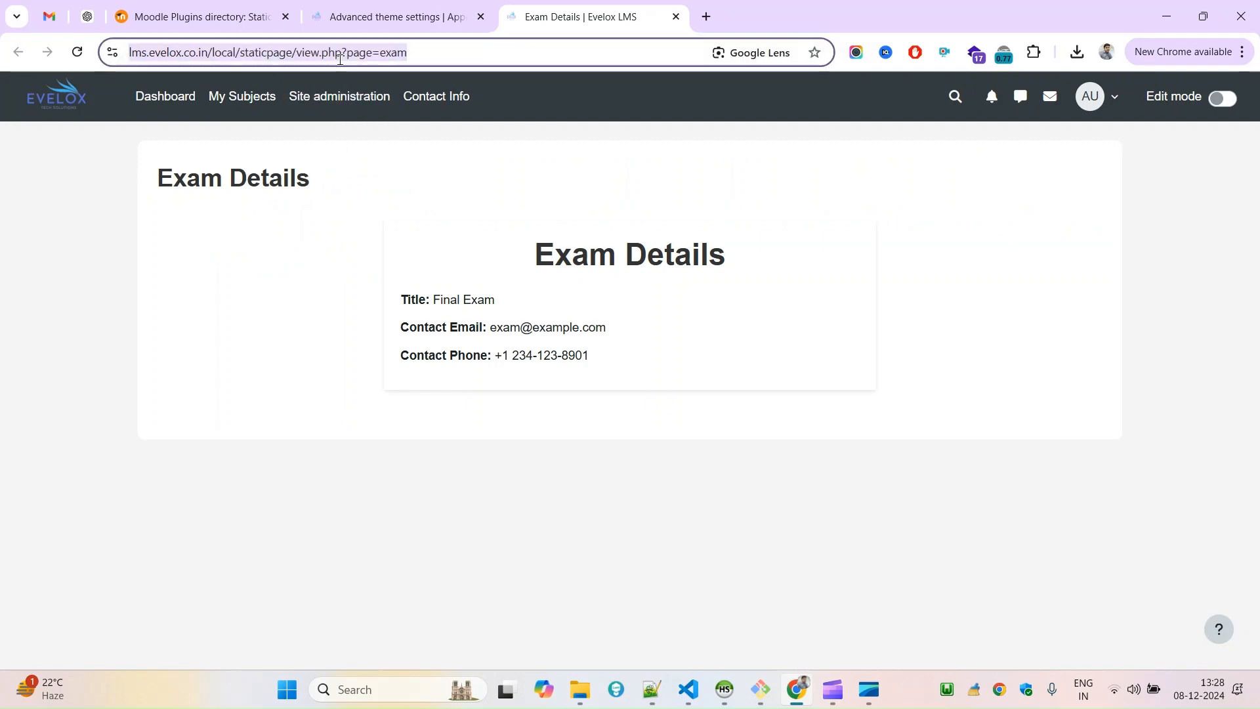
pyautogui.click(242, 51)
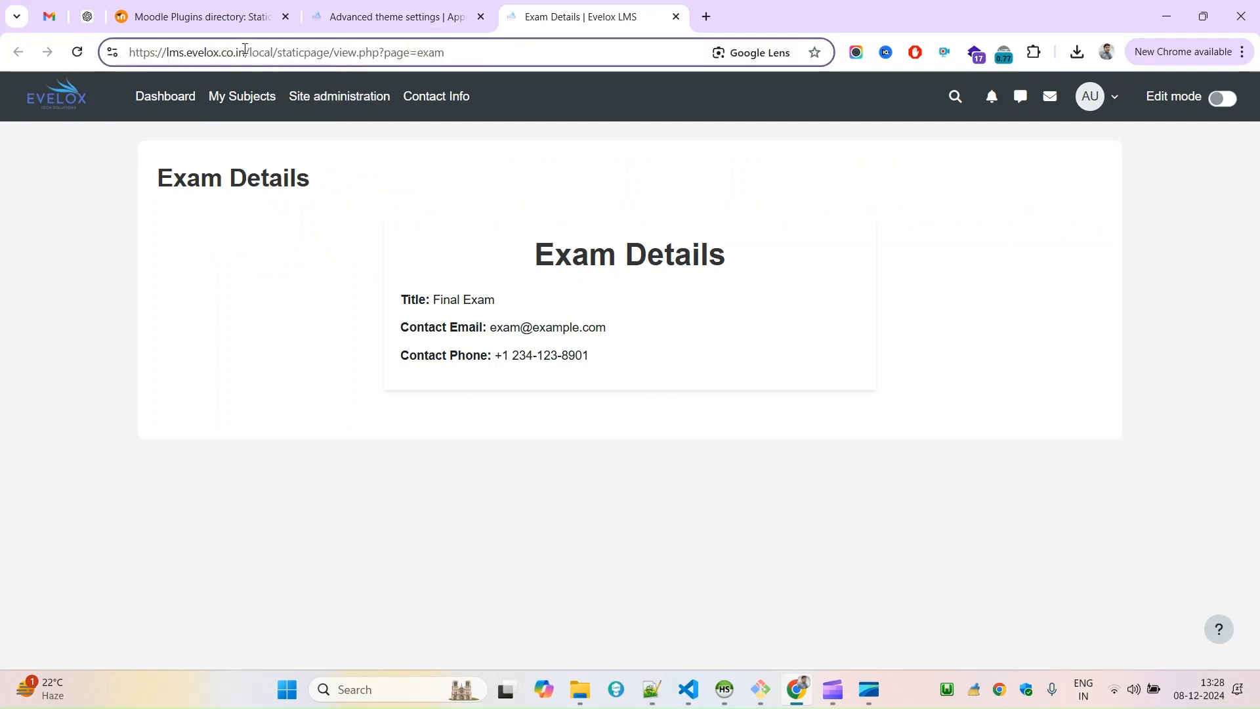
pyautogui.moveTo(245, 49); pyautogui.dragTo(563, 48)
pyautogui.hotkey('ctrl', 'c')
pyautogui.click(410, 20)
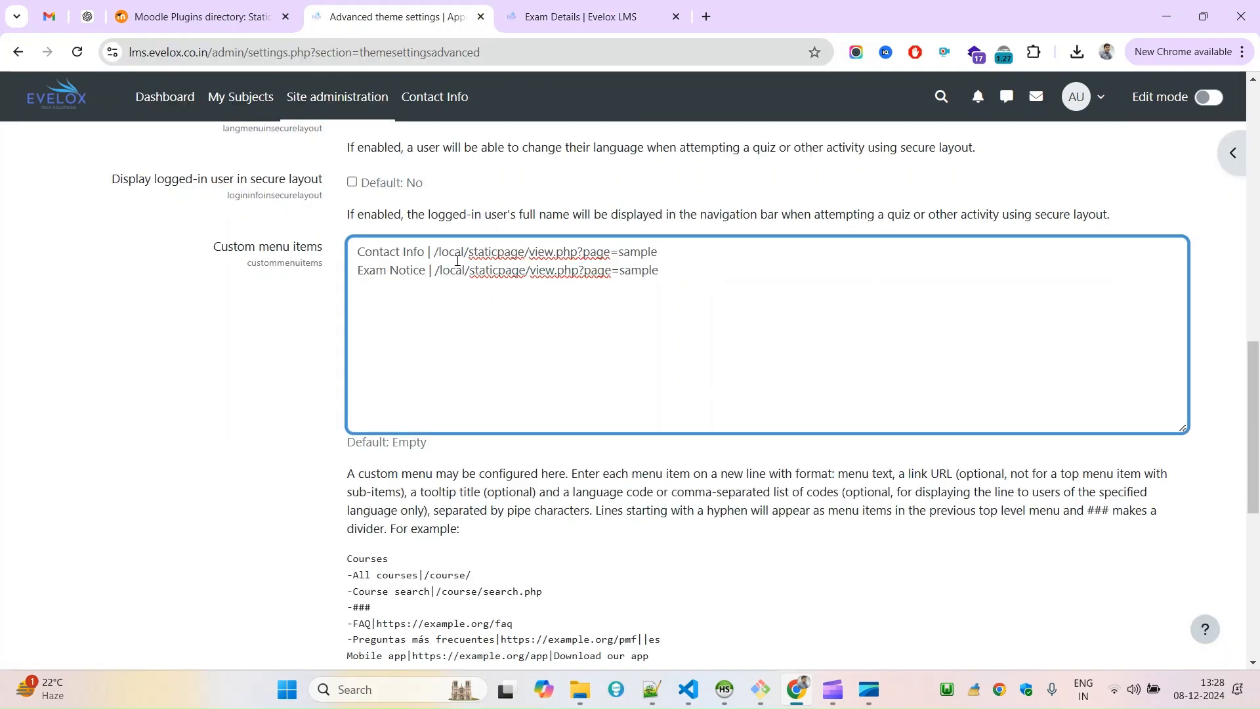
pyautogui.keyDown('shift'); pyautogui.click(790, 267); pyautogui.keyUp('shift')
pyautogui.hotkey('ctrl', 'v')
pyautogui.scroll(-6, 1257, 373)
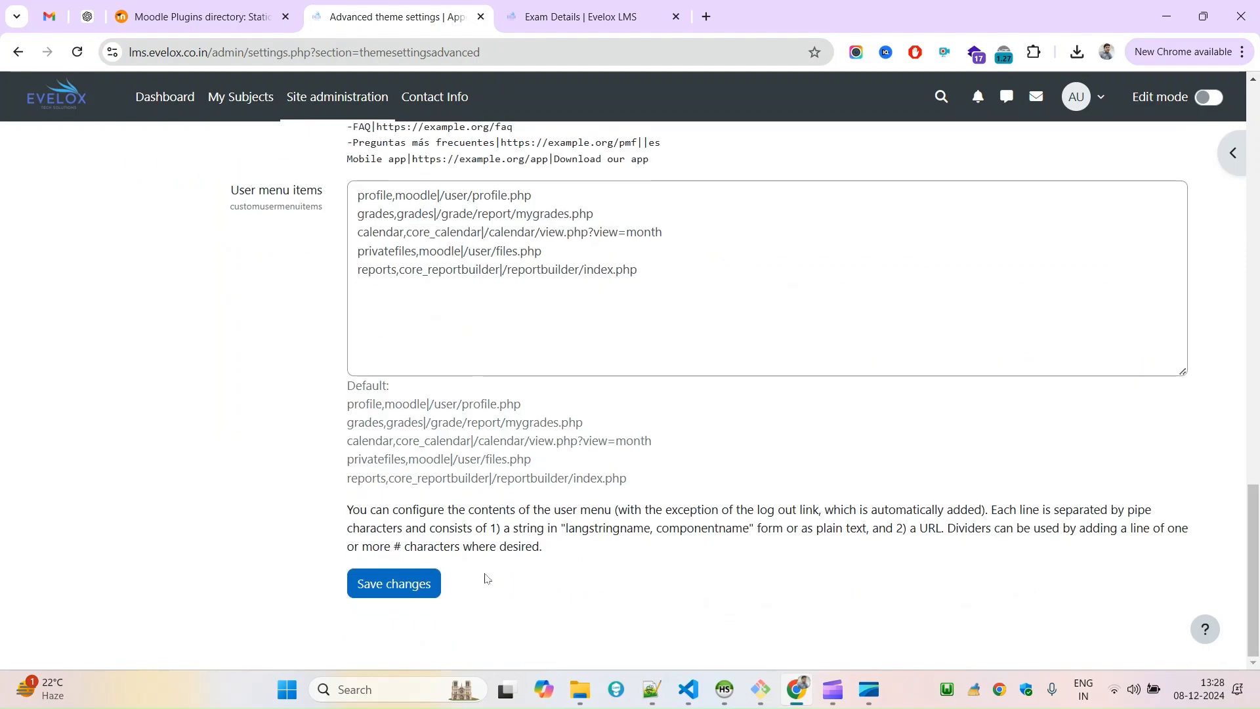
pyautogui.click(425, 584)
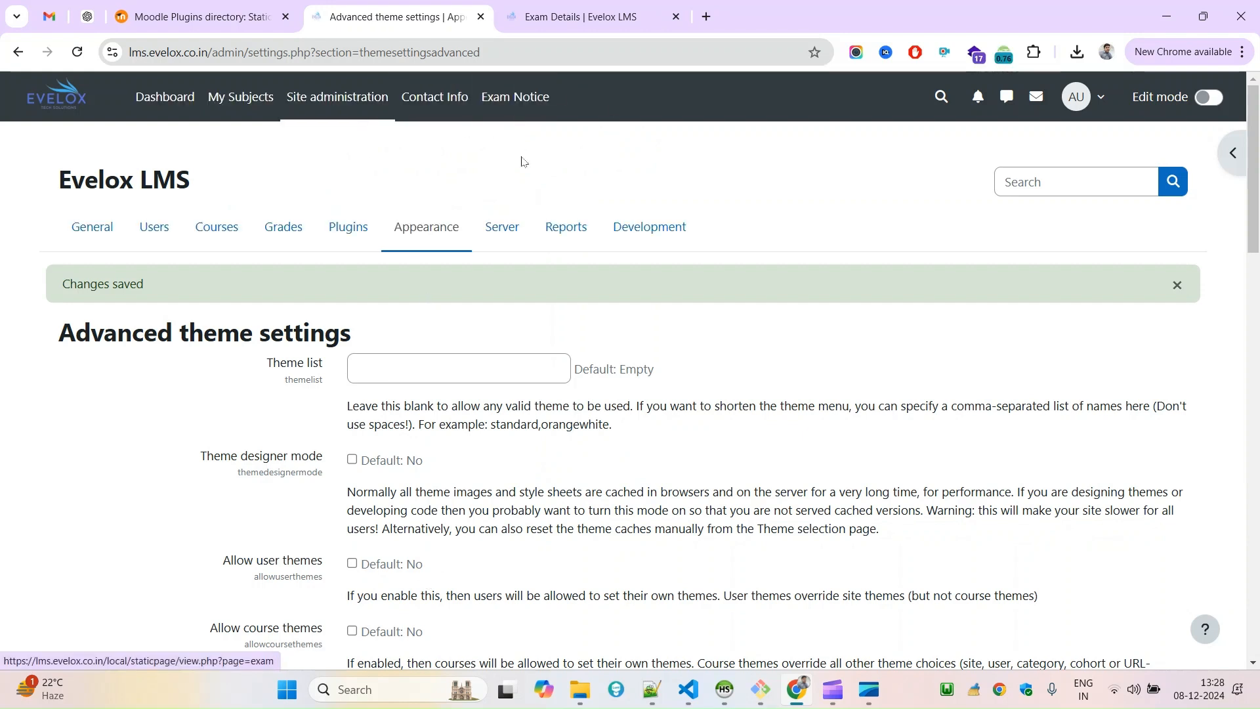
# Test the Exam Notice link in the site navigation and return to the dashboard via the site logo.
pyautogui.click(514, 107)
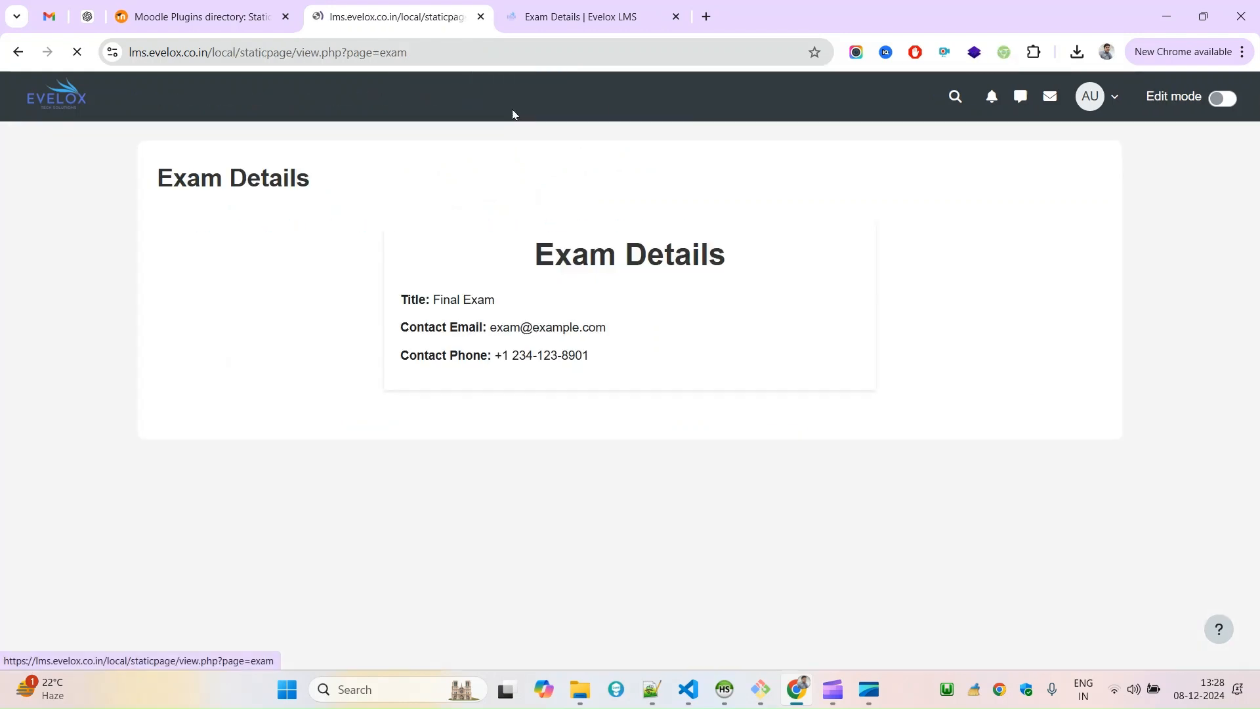
pyautogui.click(53, 105)
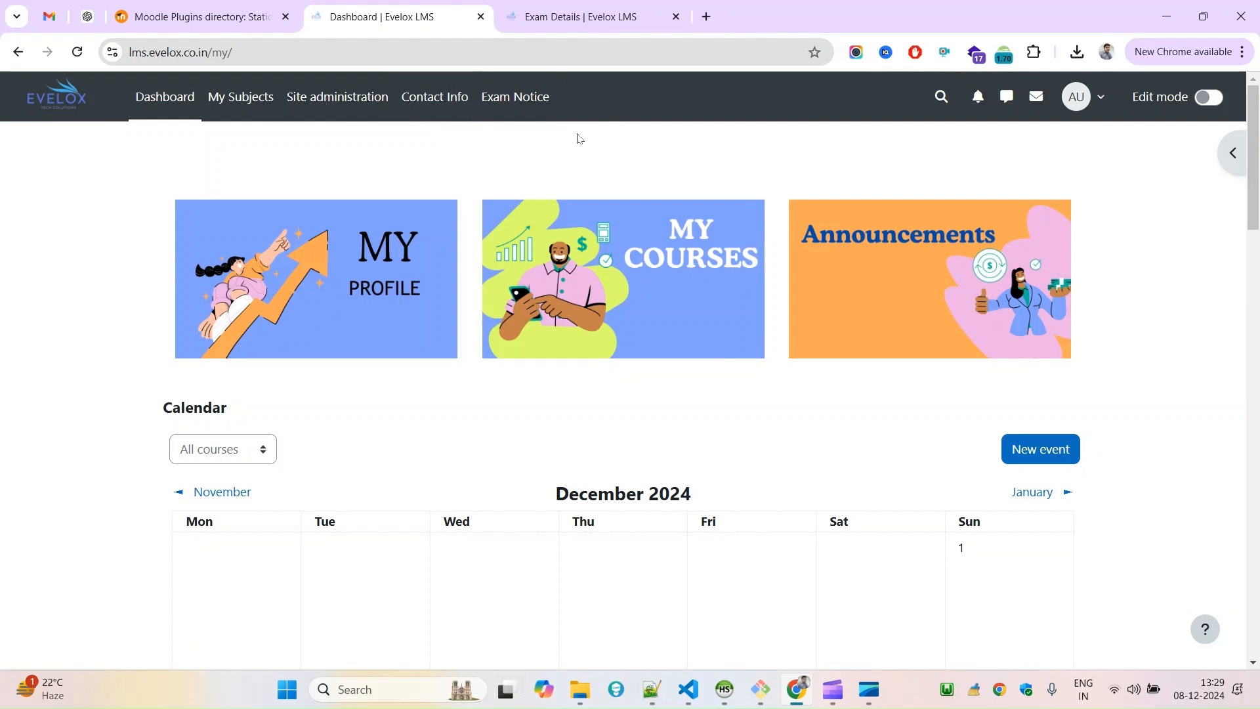
pyautogui.click(545, 107)
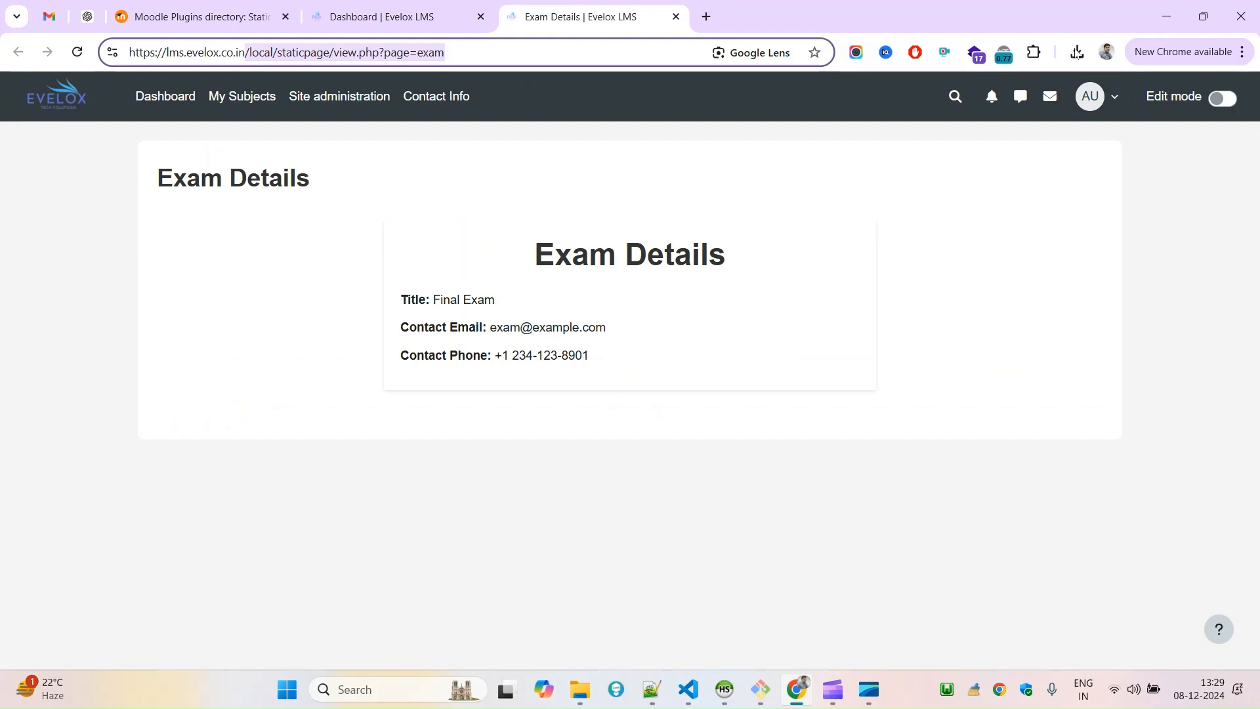
# View the exam.html source in Notepad++ and return to Chrome to review the dashboard and the exam page.
pyautogui.click(651, 690)
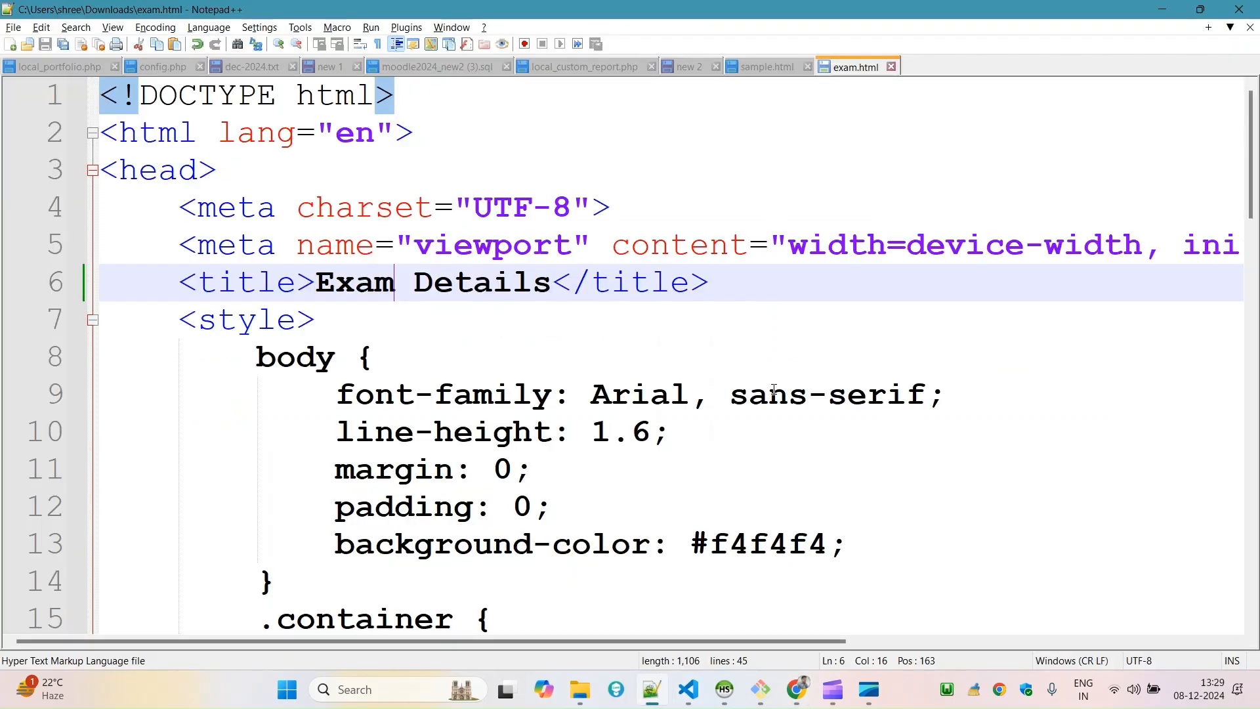
pyautogui.click(1165, 14)
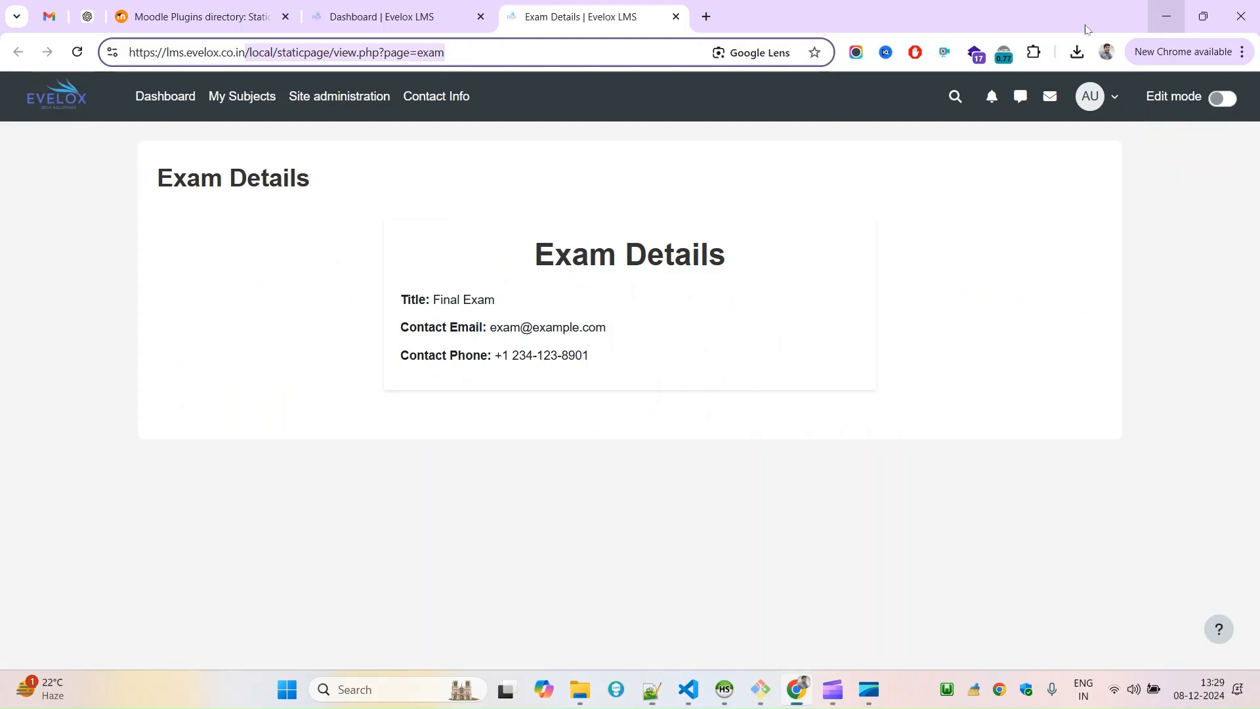
pyautogui.click(431, 6)
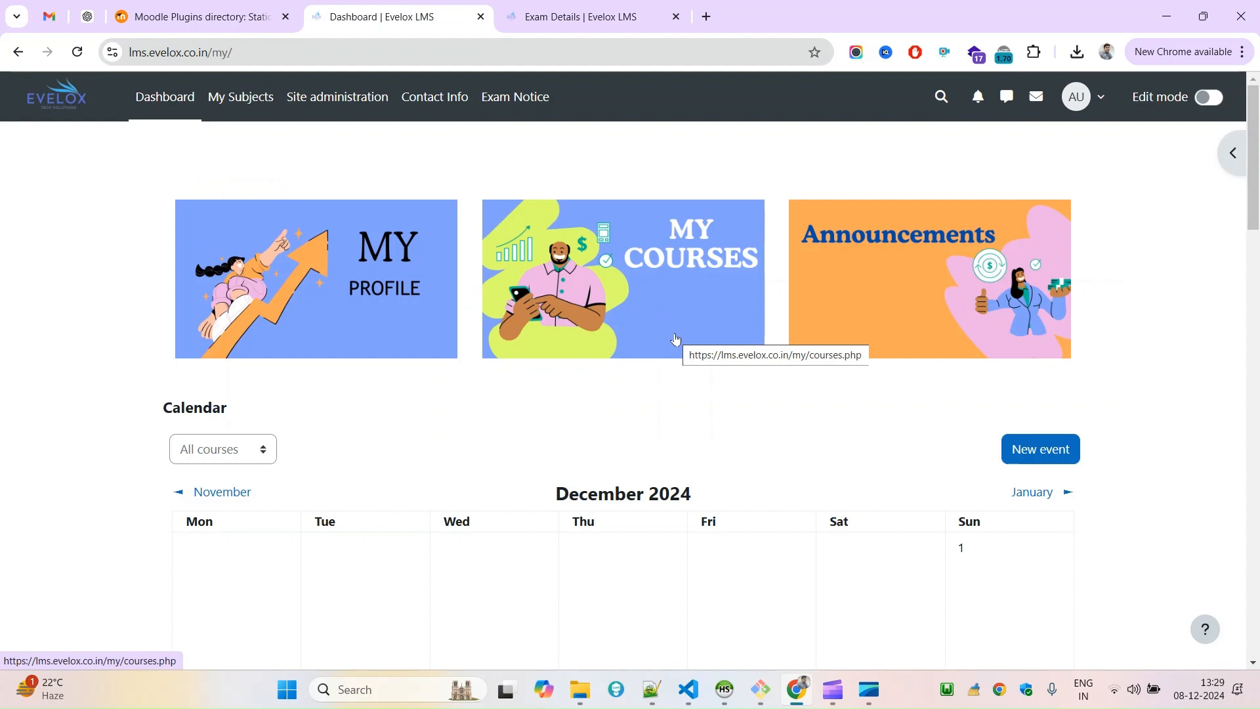
pyautogui.hotkey('ctrl', 'Tab')
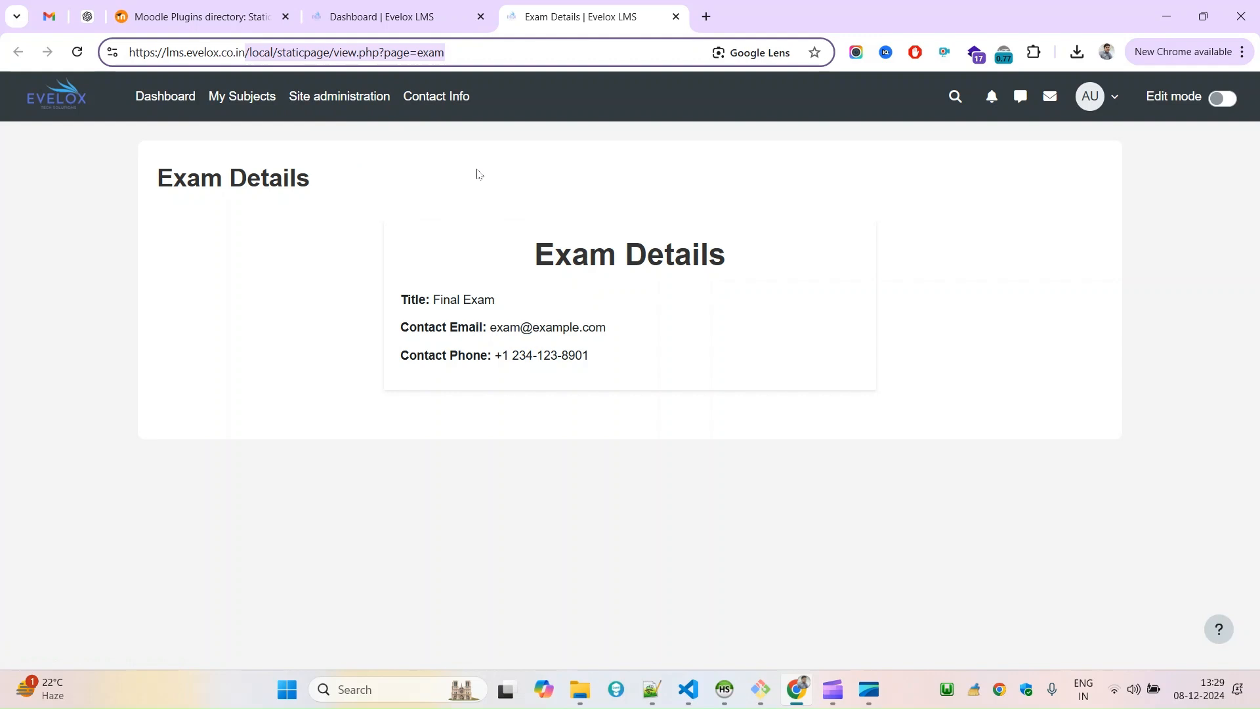
pyautogui.moveTo(513, 98); pyautogui.dragTo(321, 122)
pyautogui.click(433, 217)
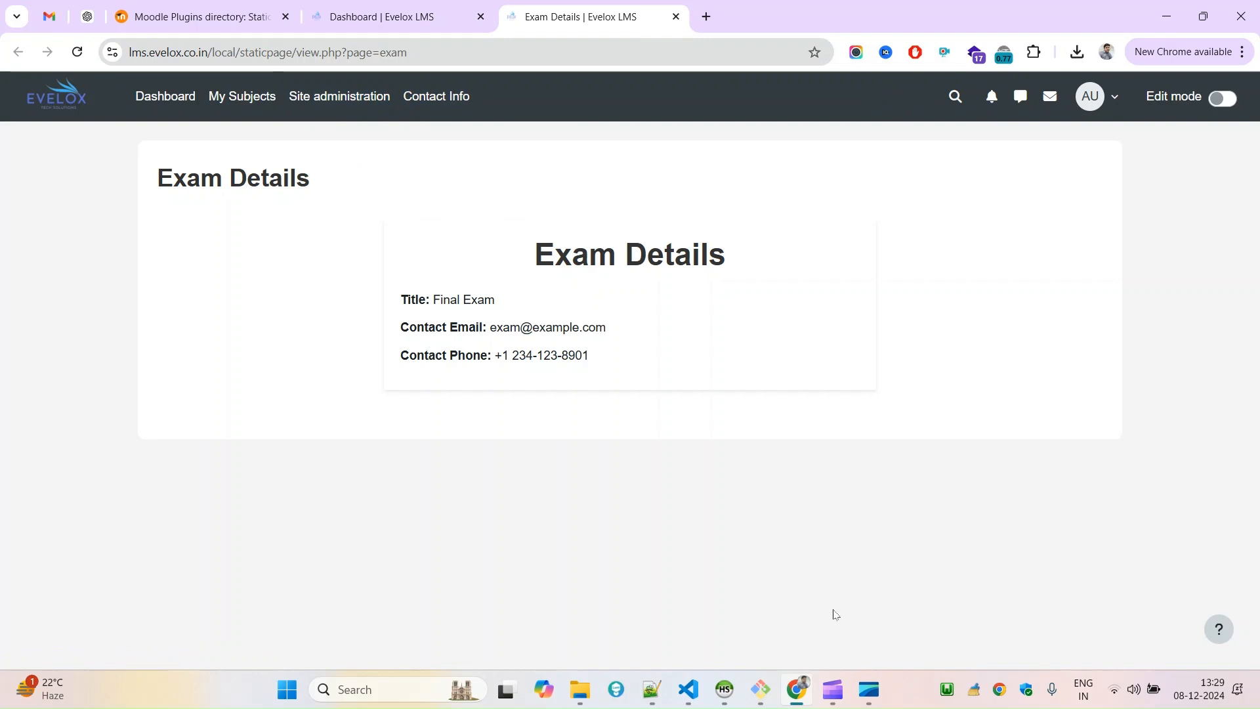
pyautogui.moveTo(834, 686)
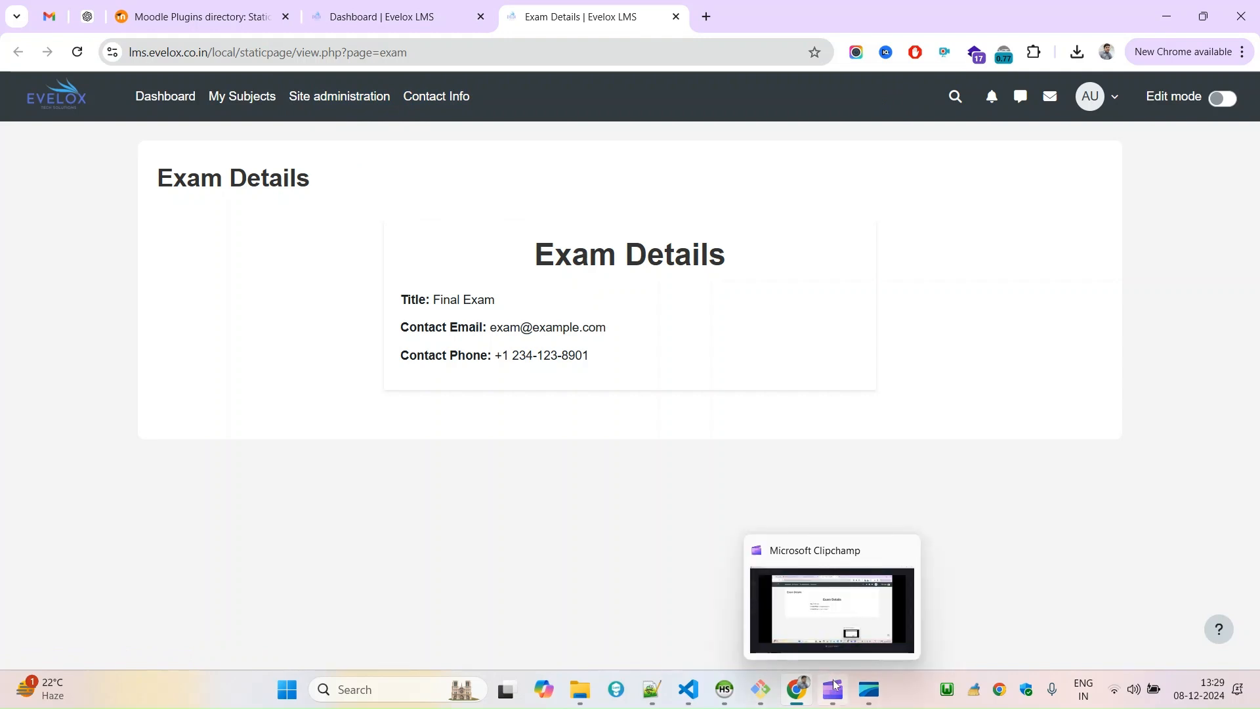